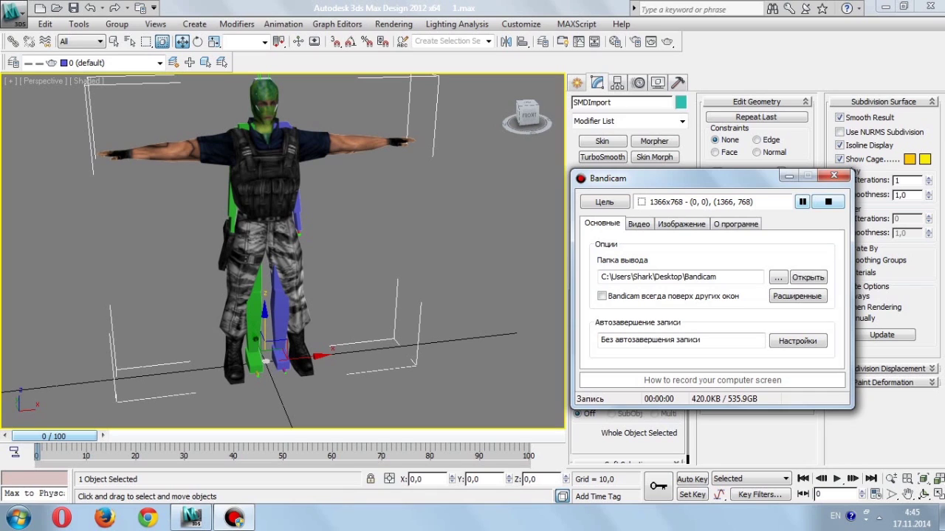
- Switch to wireframe and set the character mesh to See-Through and Freeze in Object Properties
click(788, 175)
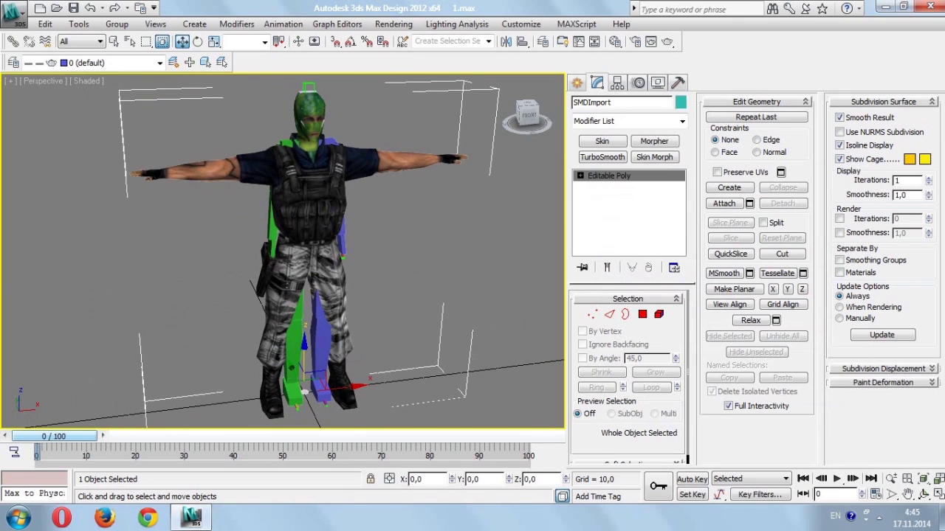
key(F4)
key(F4)
key(F3)
key(F3)
right_click(320, 238)
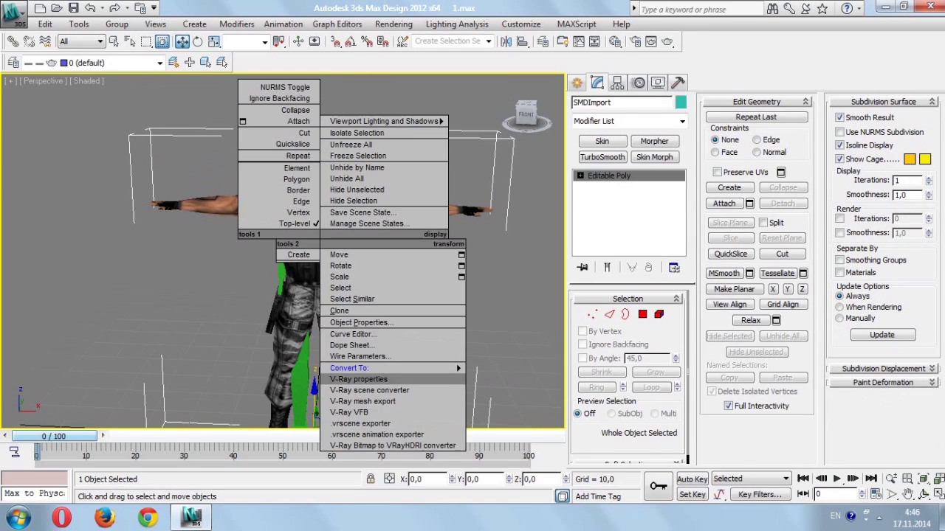
click(358, 322)
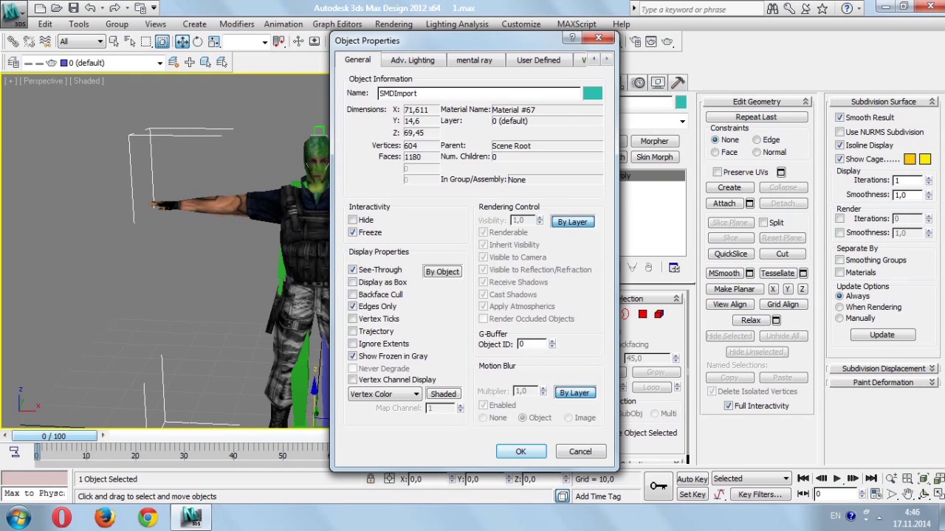
click(520, 452)
- Select Bip001 Pelvis and show its Biped parameters in the Motion panel
scroll(310, 206, up, 1)
scroll(310, 207, up, 1)
scroll(310, 207, up, 1)
click(323, 331)
scroll(274, 156, down, 1)
scroll(274, 155, down, 1)
scroll(274, 155, down, 1)
click(637, 82)
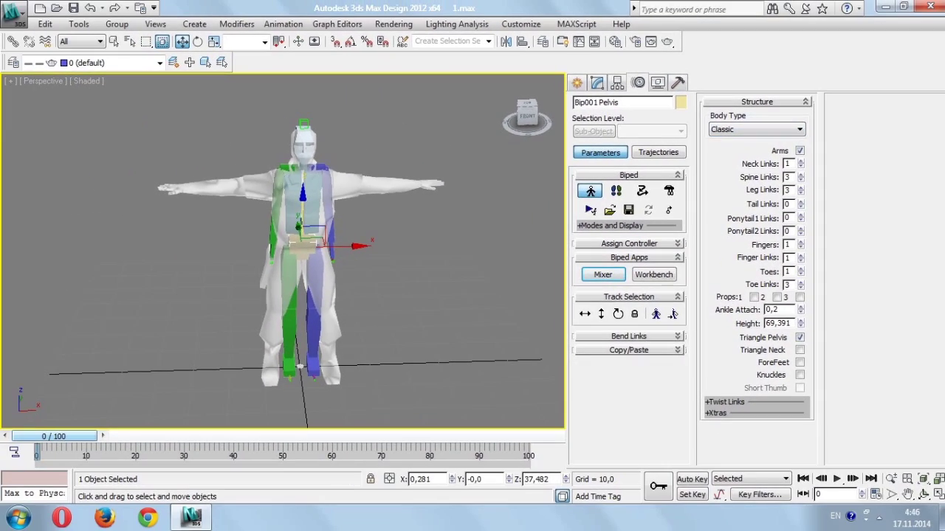
- Turn on edged faces and orbit and zoom around the character to inspect the biped
key(F4)
alt+middle_drag(295, 251, 318, 251)
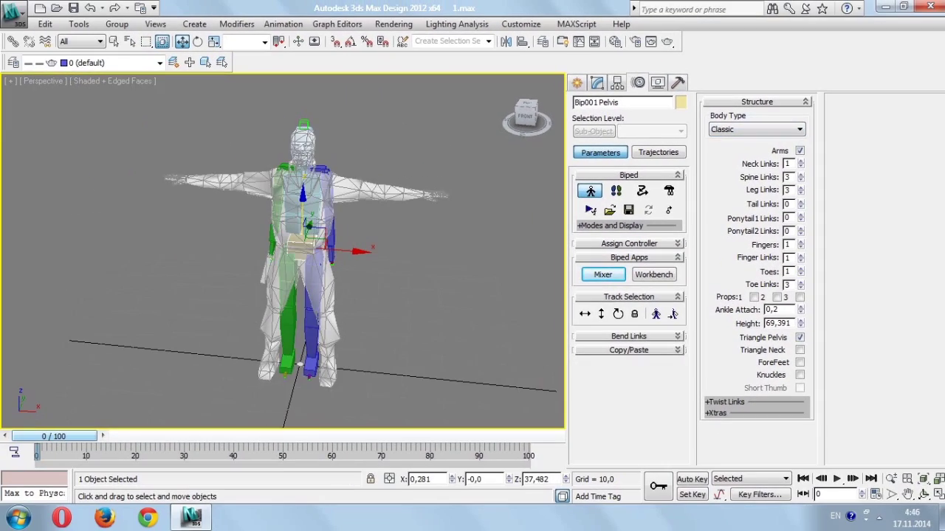
scroll(303, 280, up, 5)
scroll(303, 281, up, 2)
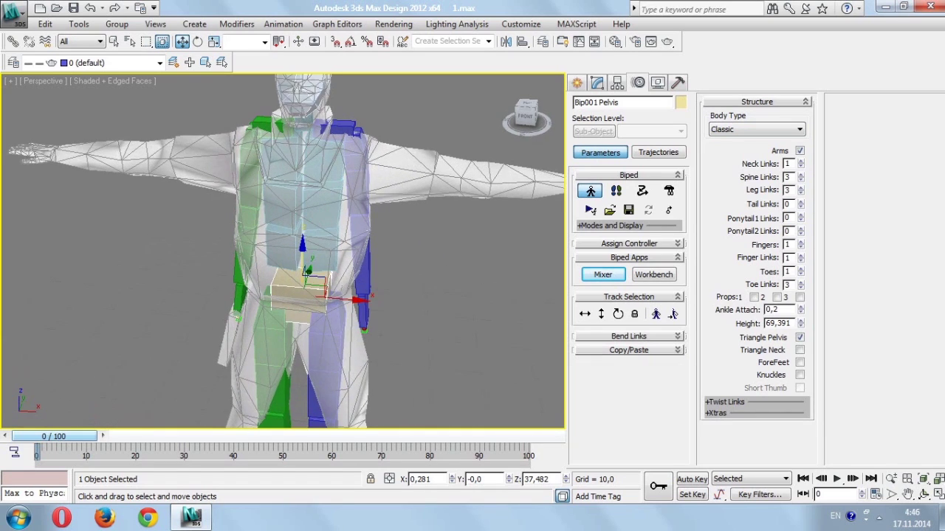
scroll(303, 281, down, 1)
scroll(303, 280, down, 1)
scroll(303, 251, up, 2)
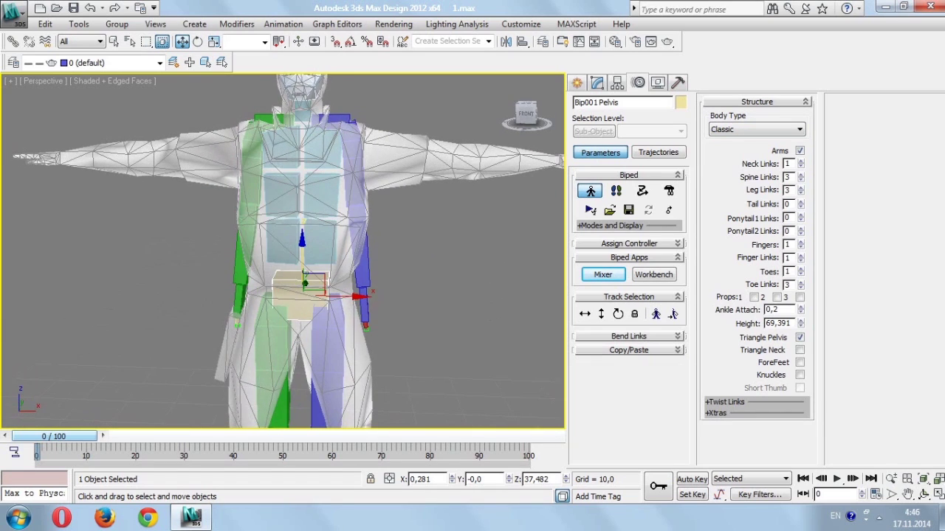
scroll(302, 251, down, 2)
mouse_move(302, 280)
alt+middle_down()
mouse_move(313, 277)
mouse_move(303, 70)
alt+middle_up()
scroll(302, 281, up, 2)
scroll(302, 280, down, 1)
scroll(302, 281, down, 1)
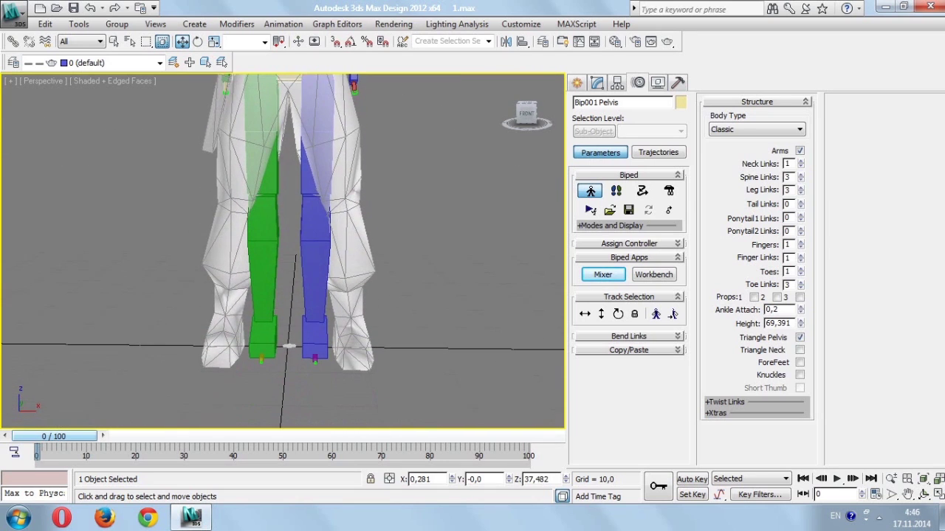
- Move Bip001 R Foot up and over so it sits inside the right boot
click(263, 341)
mouse_move(263, 341)
alt+middle_down()
mouse_move(274, 313)
mouse_move(275, 369)
mouse_move(272, 310)
alt+middle_up()
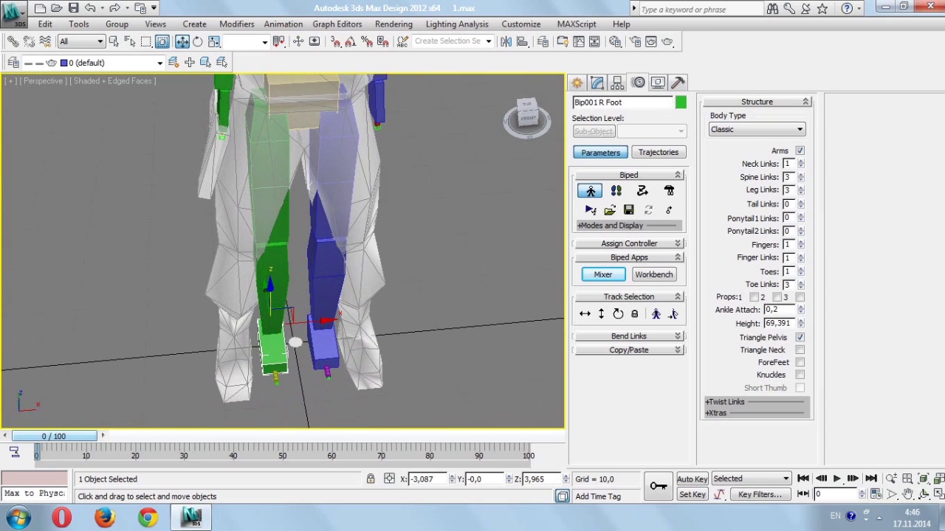
drag(271, 310, 221, 310)
alt+middle_drag(222, 310, 219, 314)
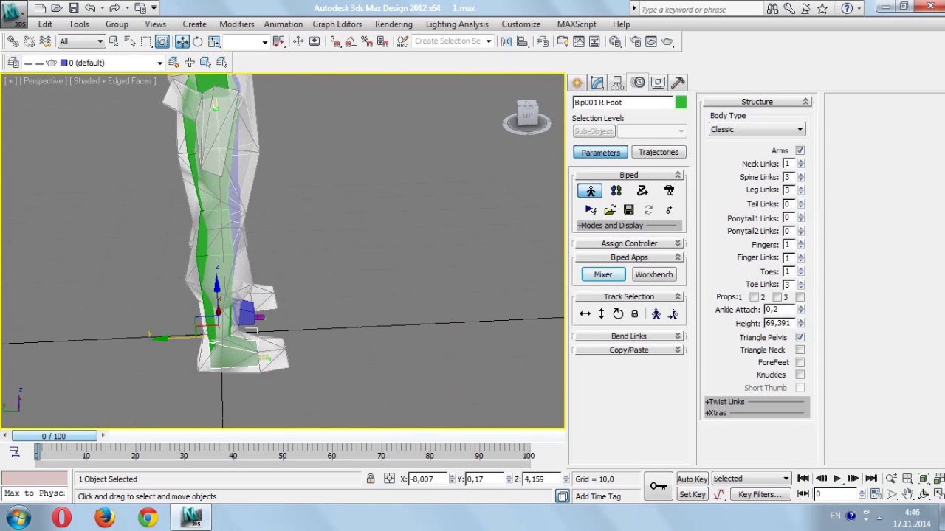
click(222, 362)
- Select the right toe and fit it into the boot tip with move, rotate and scale
key(z)
scroll(265, 281, down, 3)
alt+middle_drag(266, 280, 268, 281)
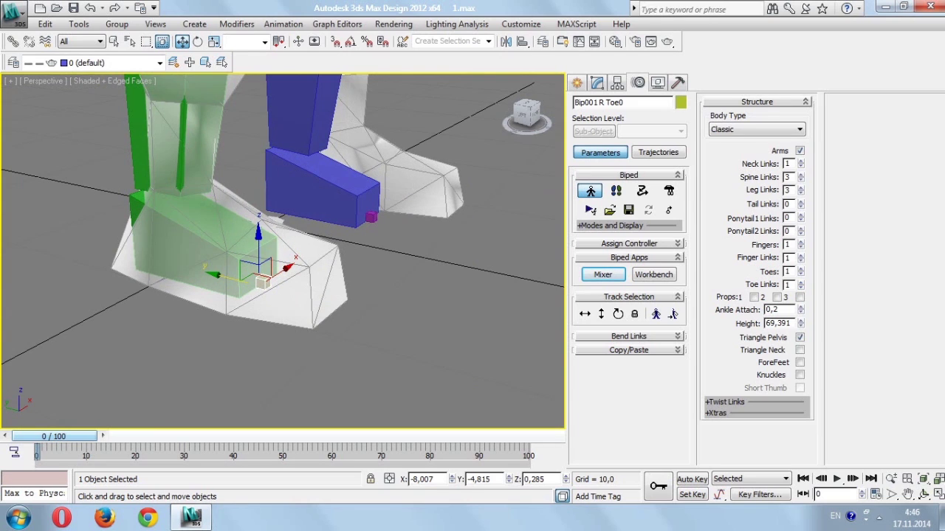
alt+middle_drag(265, 281, 295, 281)
key(e)
key(r)
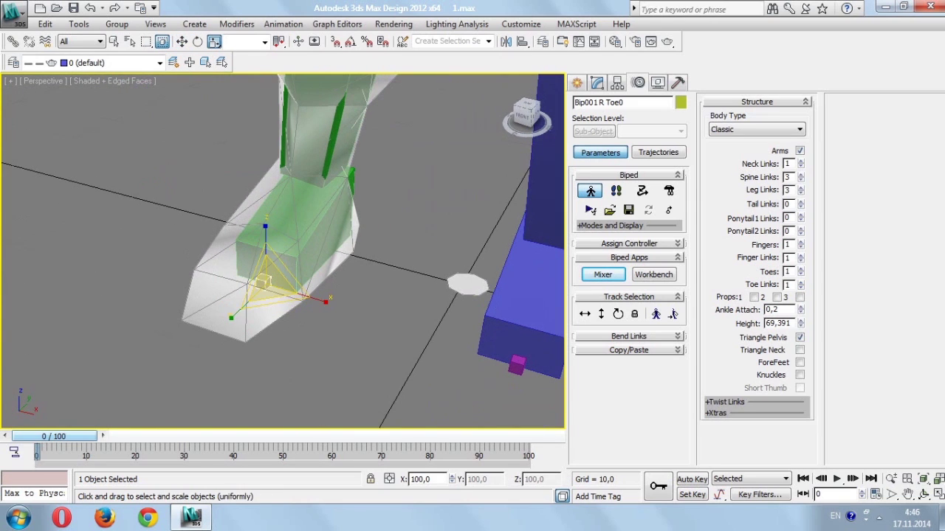
alt+middle_drag(265, 280, 310, 281)
key(w)
key(e)
key(r)
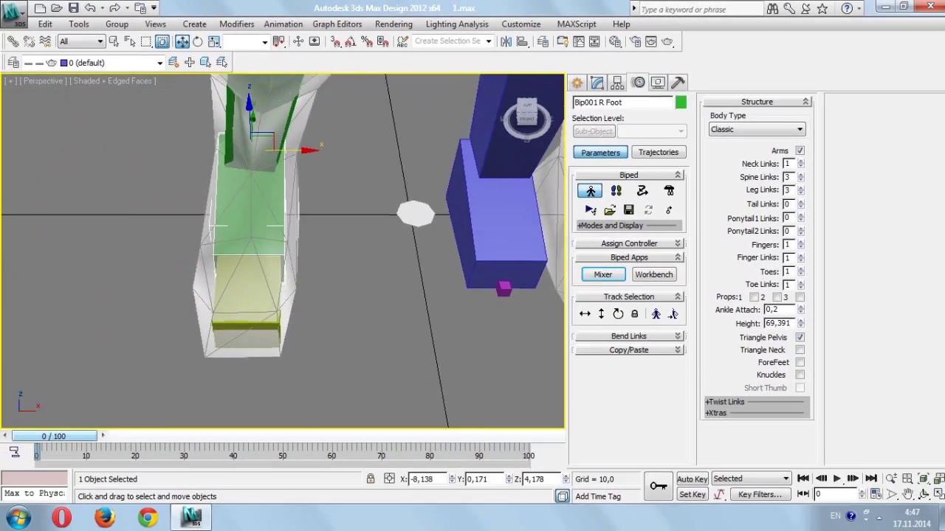
- Reframe to a front view of the legs and select the whole right leg chain
alt+middle_drag(283, 251, 282, 222)
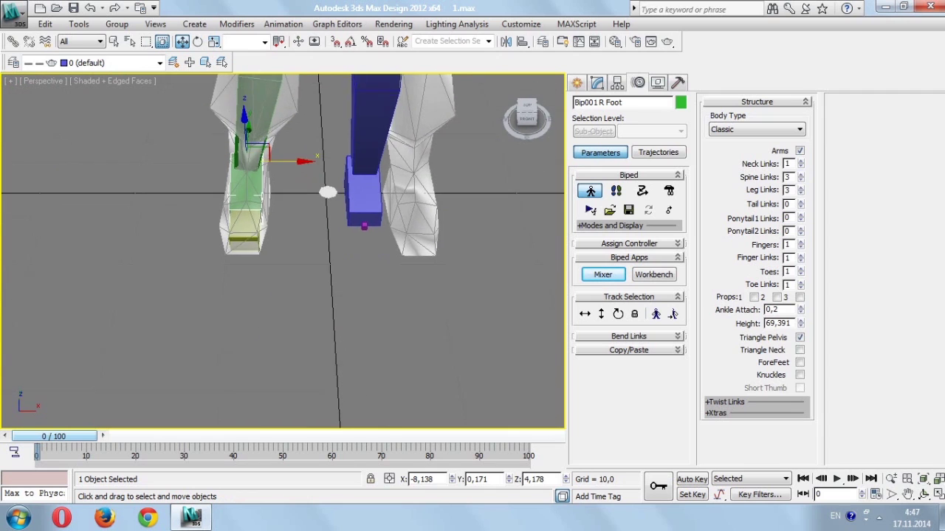
alt+middle_drag(283, 251, 283, 222)
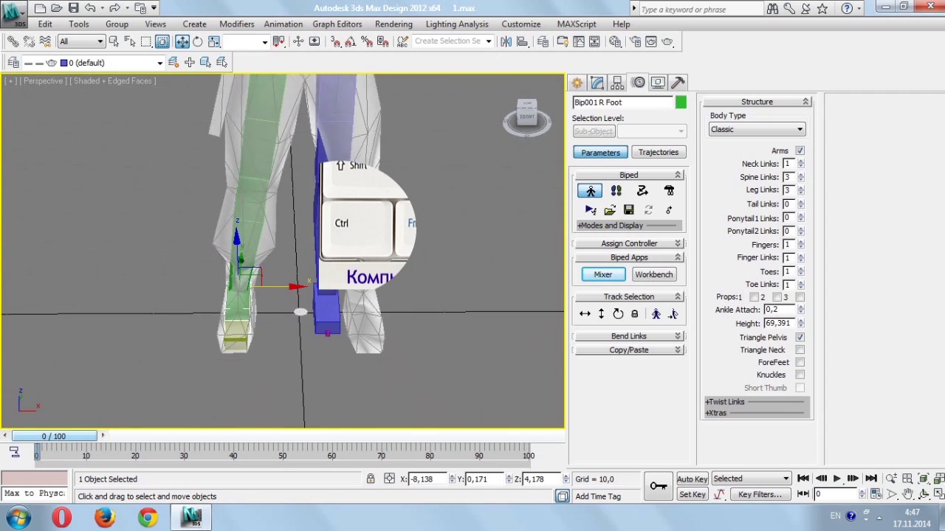
key(Page_Down)
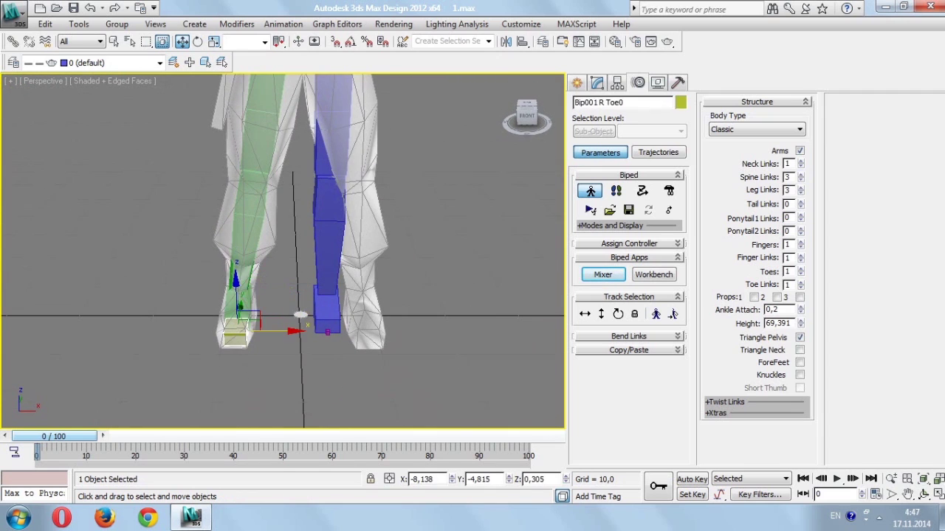
double_click(251, 215)
- Copy the right leg posture into a new collection and paste it opposite onto the left leg
scroll(282, 251, down, 2)
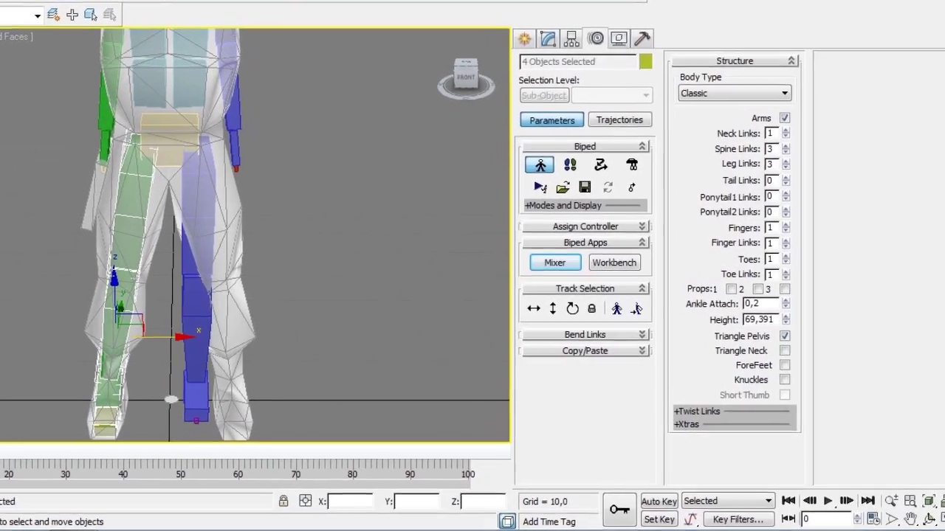
click(610, 350)
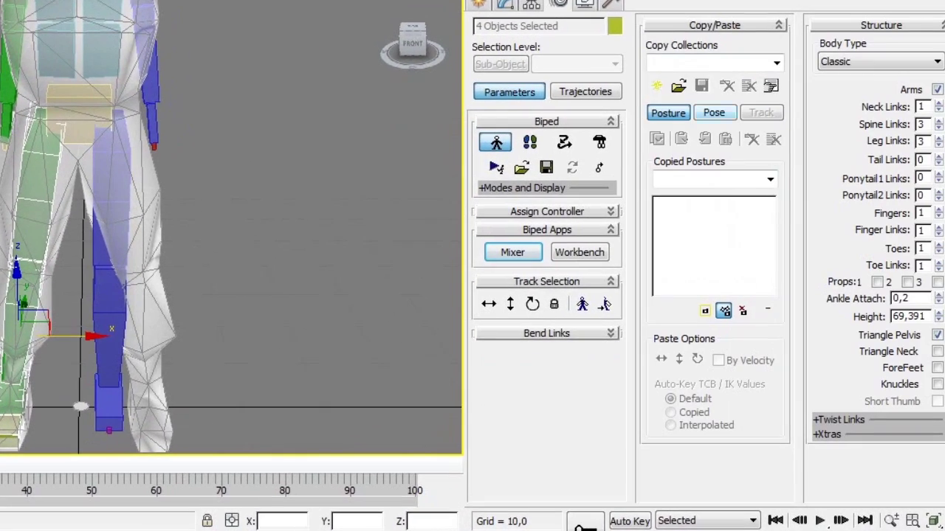
click(656, 87)
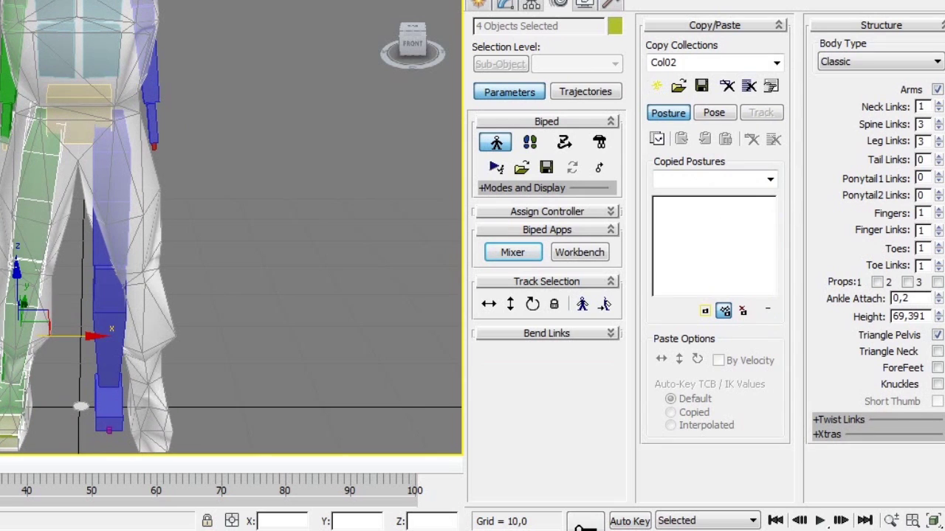
click(656, 139)
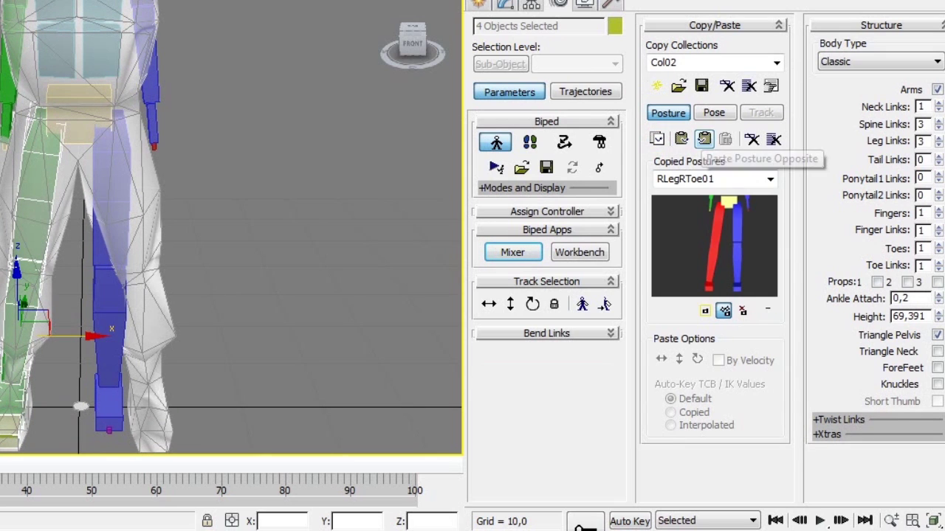
click(705, 139)
mouse_move(295, 222)
alt+middle_down()
mouse_move(184, 221)
mouse_move(332, 221)
alt+middle_up()
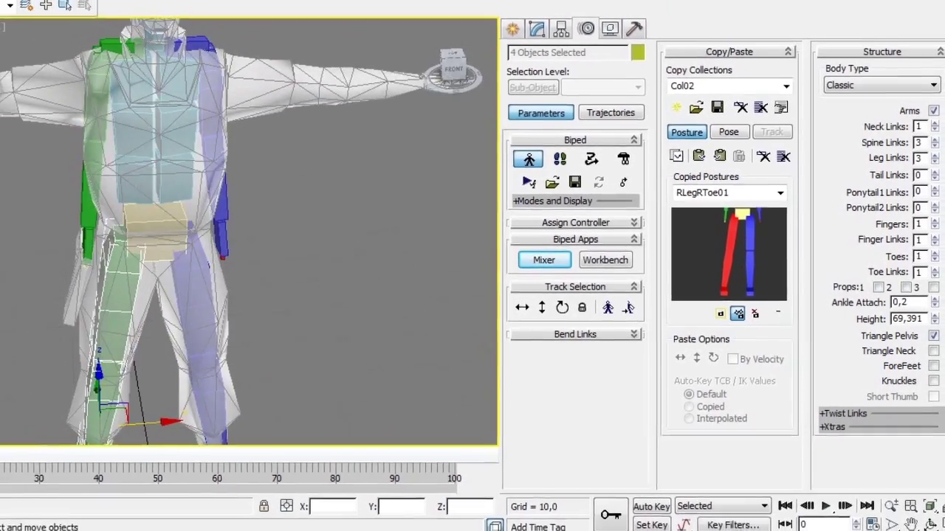
- Give the biped 5 fingers with 3 finger links each
click(99, 213)
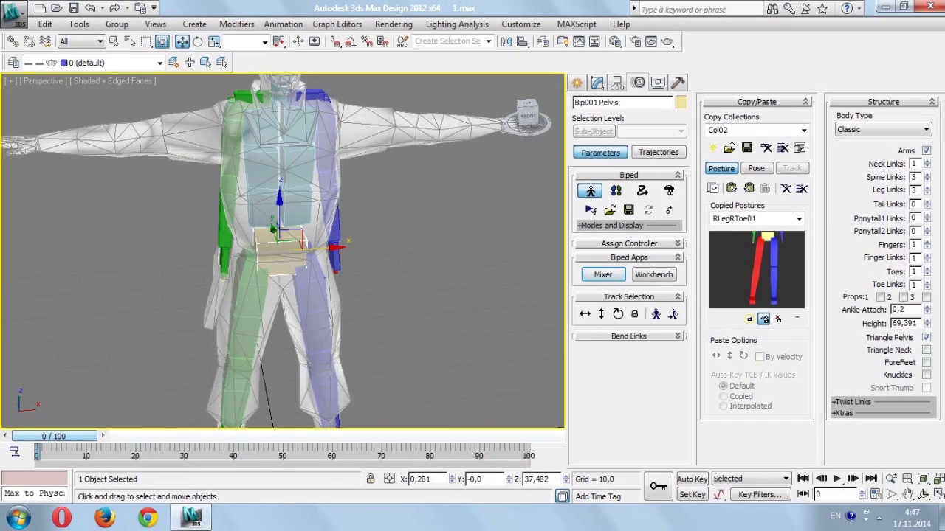
click(927, 242)
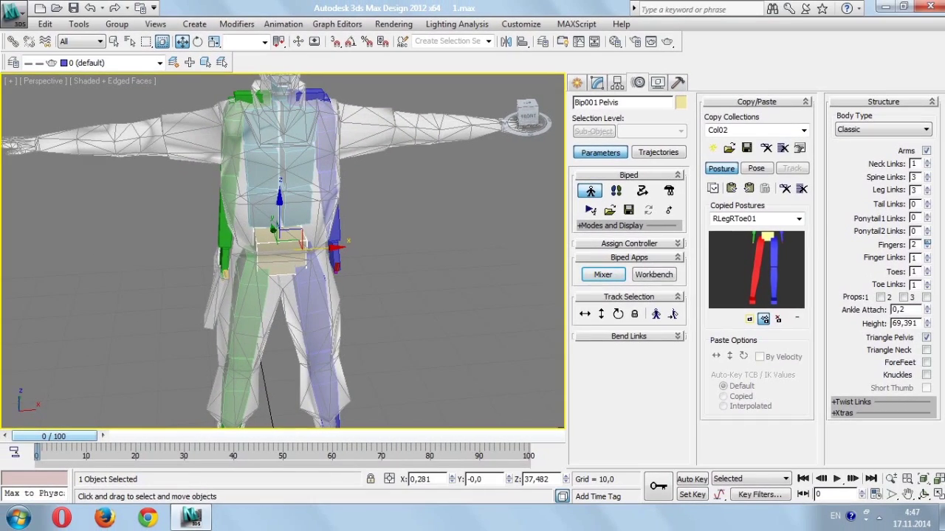
click(927, 242)
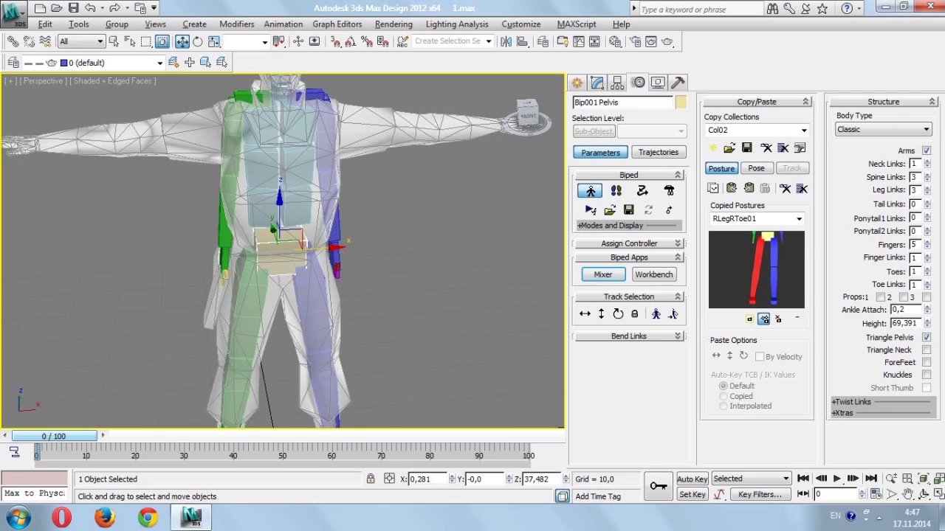
click(517, 118)
click(927, 255)
click(543, 120)
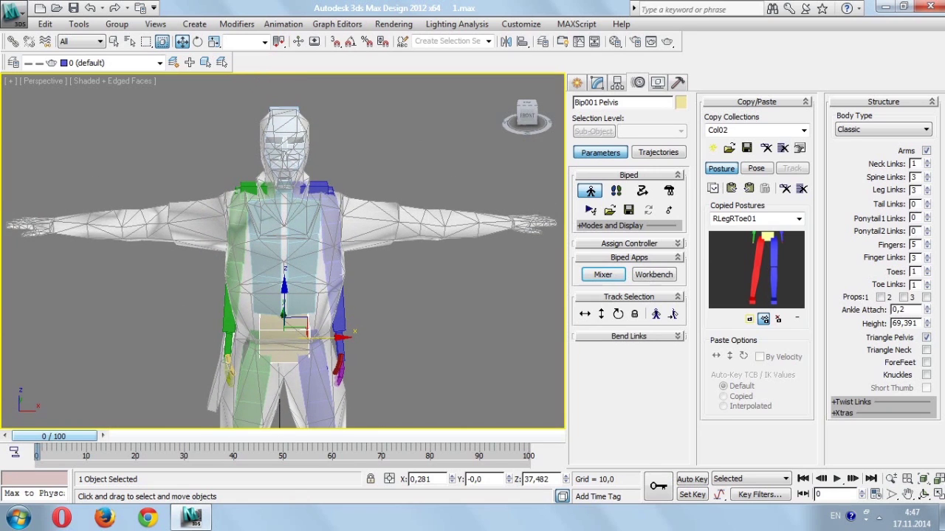
- Select the spine and scale the upper spine segment down, undoing a first uniform attempt
key(Page_Down)
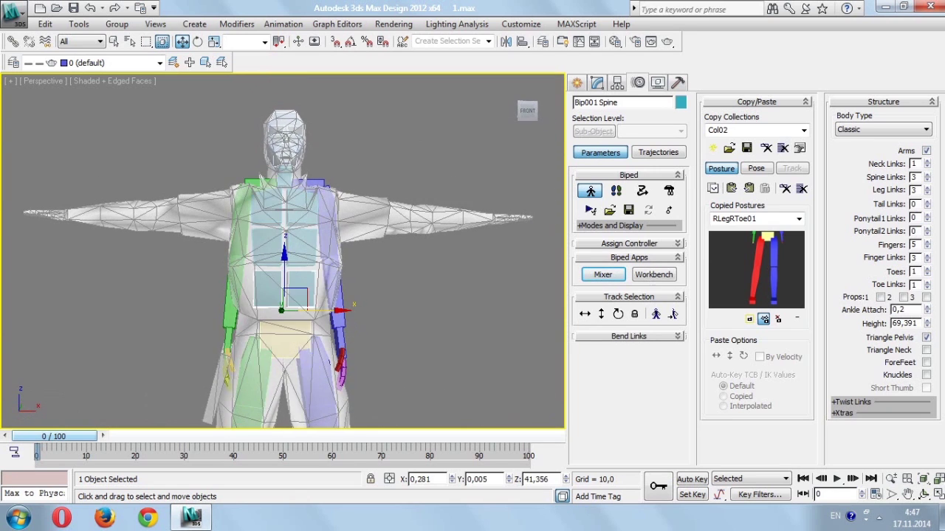
key(e)
key(r)
key(r)
drag(350, 311, 329, 311)
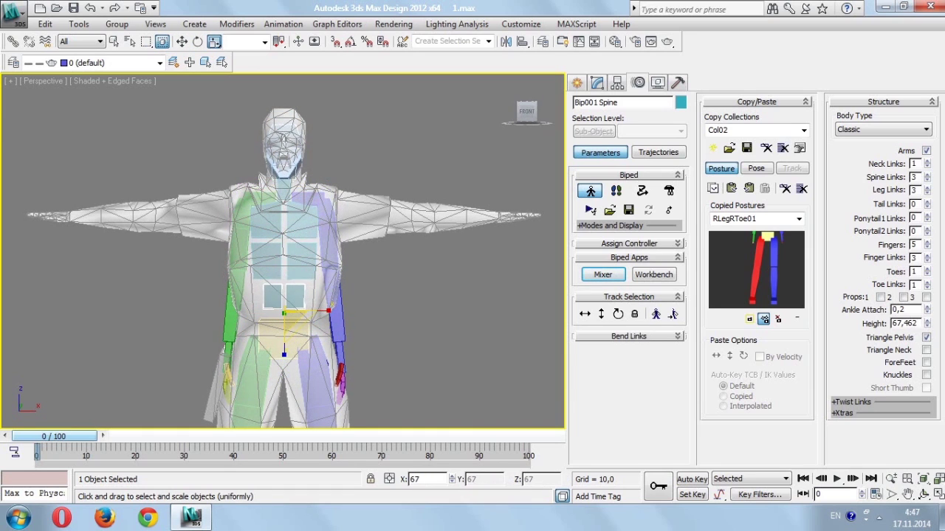
key(ctrl+z)
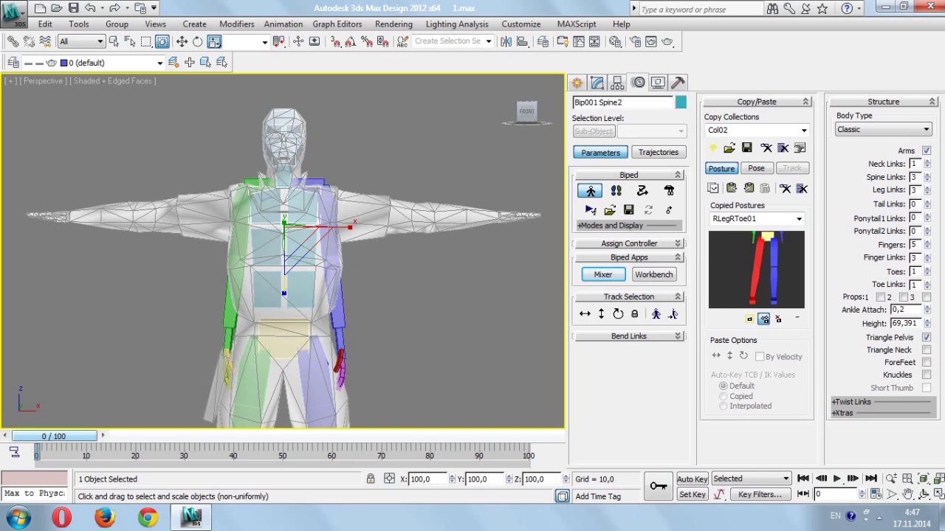
drag(303, 237, 296, 240)
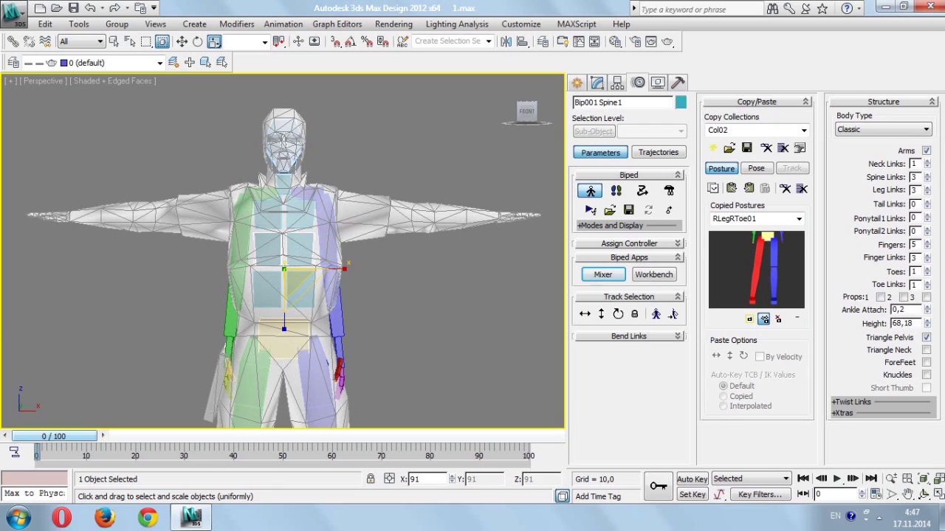
- Shrink the lower and middle spine segments with non-uniform scale to fit the torso
key(r)
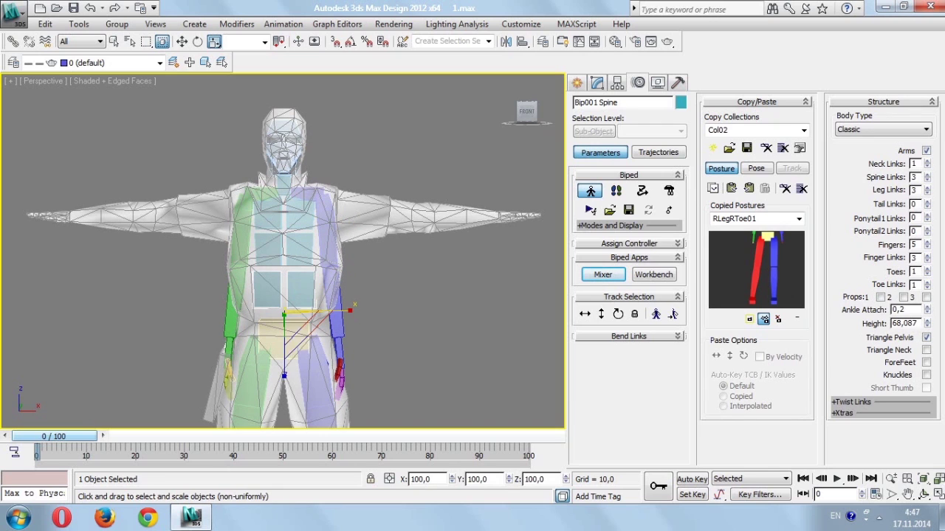
drag(291, 317, 289, 322)
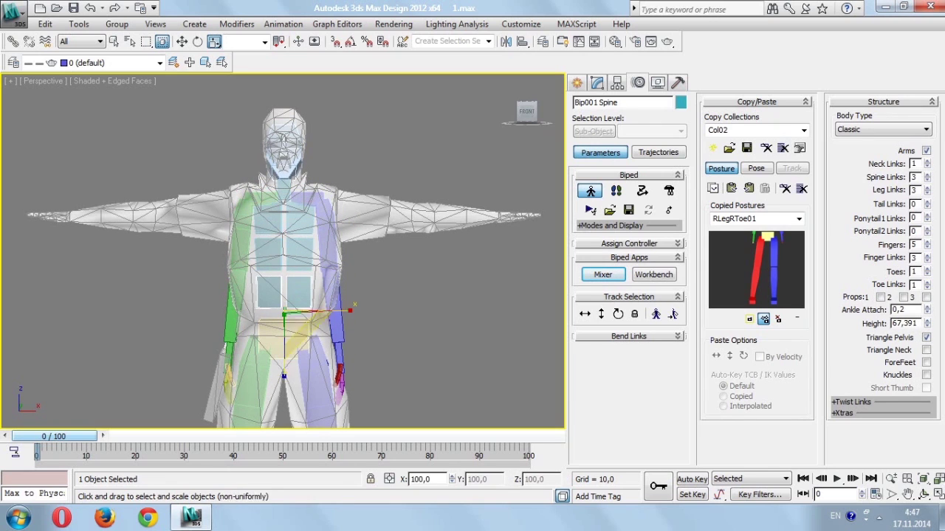
scroll(284, 234, up, 3)
scroll(284, 333, down, 3)
key(Page_Down)
drag(283, 316, 285, 320)
key(Page_Up)
drag(274, 343, 276, 349)
- Shorten Bip001 R Clavicle along X to about 95 with non-uniform scale
click(255, 246)
alt+middle_drag(255, 245, 267, 248)
key(w)
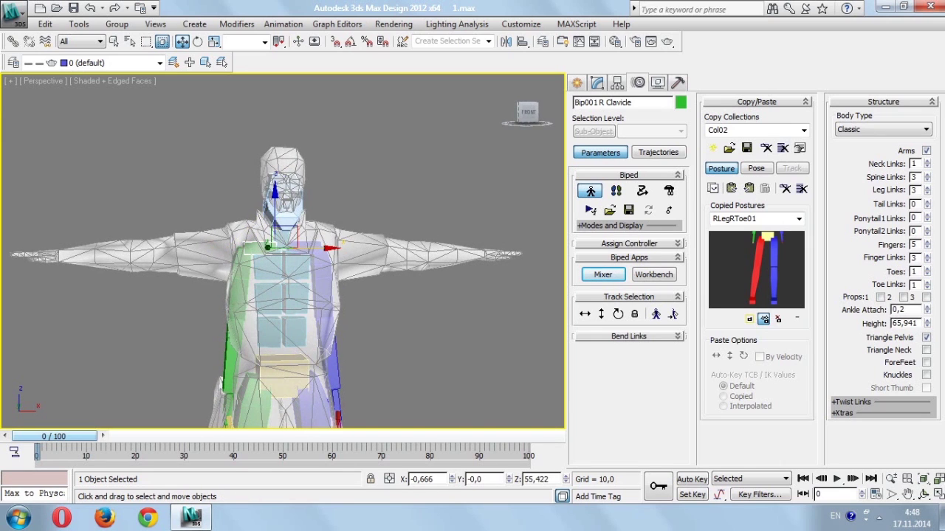
scroll(221, 238, up, 3)
scroll(221, 238, up, 2)
key(r)
drag(341, 248, 384, 250)
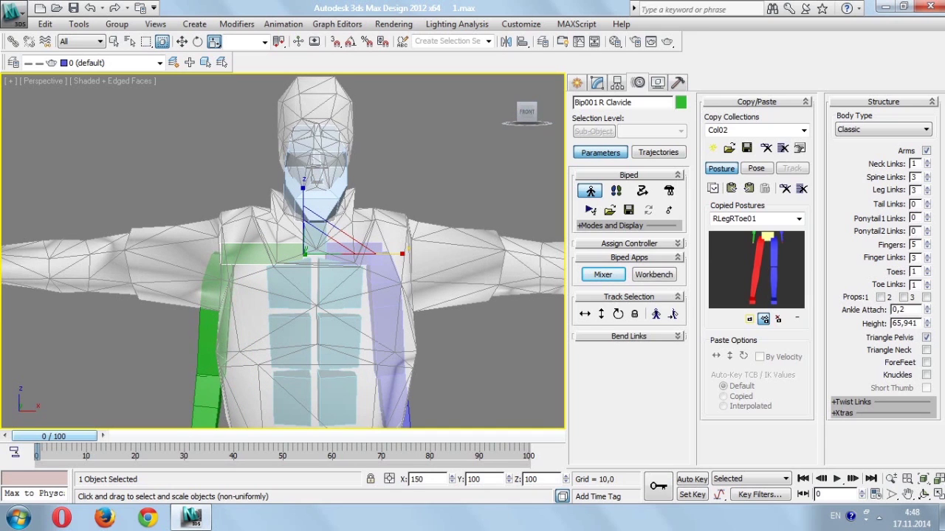
- Orbit around the chest, check the left clavicle, and select Bip001 R UpperArm
alt+middle_drag(283, 251, 280, 237)
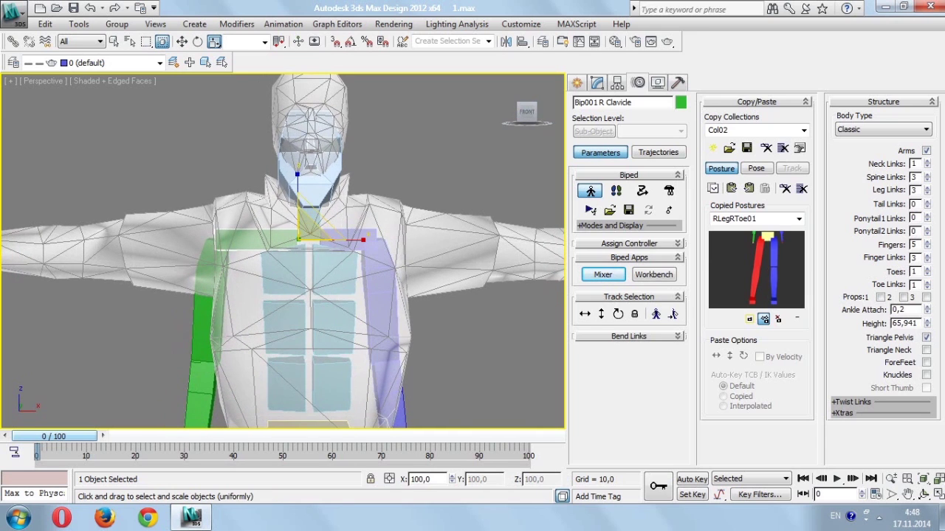
alt+middle_drag(295, 244, 243, 240)
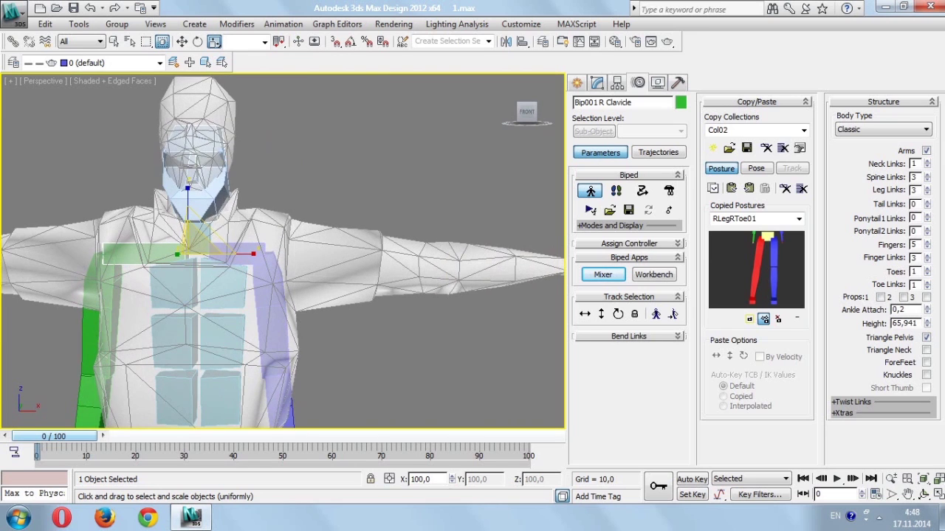
click(229, 235)
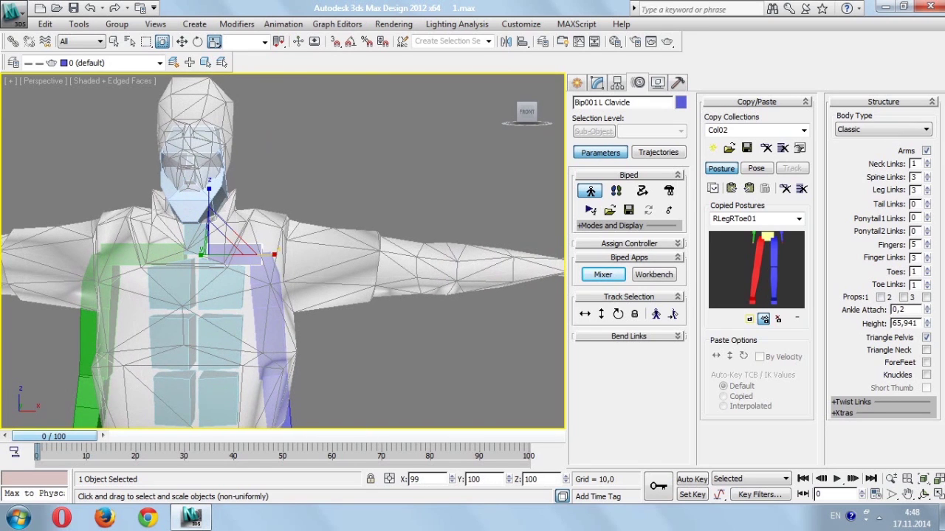
alt+middle_drag(296, 244, 206, 236)
click(277, 221)
scroll(284, 251, down, 3)
mouse_move(296, 243)
alt+middle_down()
mouse_move(243, 244)
mouse_move(295, 247)
mouse_move(288, 251)
alt+middle_up()
key(e)
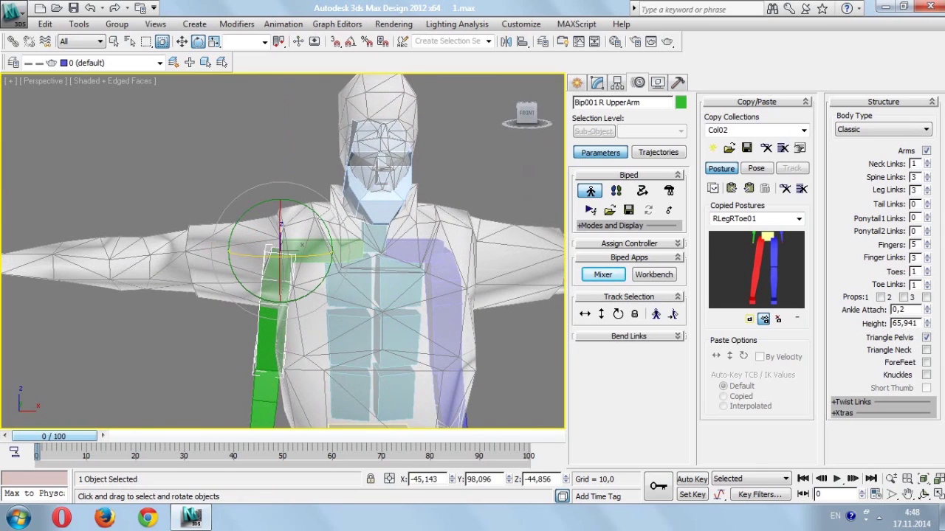
- Rotate the right upper arm up to horizontal and nudge the right hand into place
drag(310, 255, 295, 259)
mouse_move(295, 251)
alt+middle_down()
mouse_move(280, 251)
mouse_move(318, 251)
alt+middle_up()
key(w)
click(31, 254)
drag(178, 246, 174, 245)
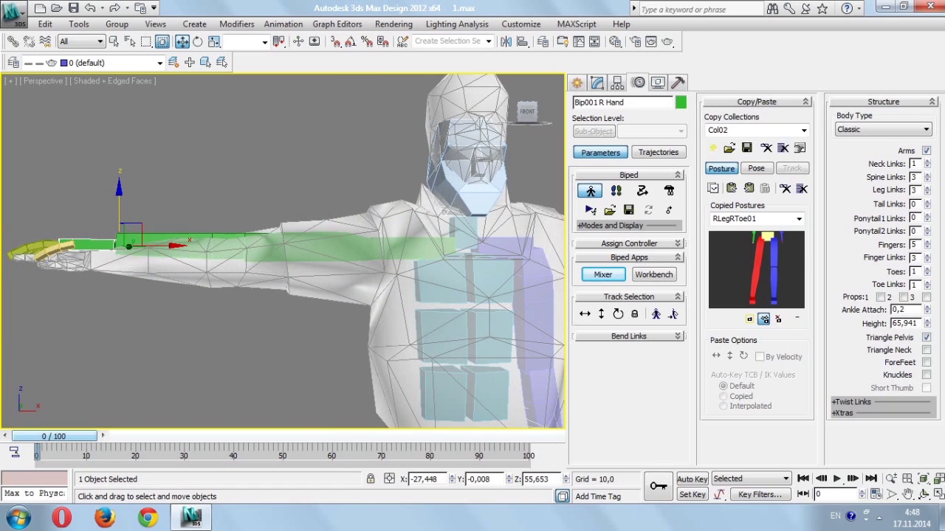
drag(119, 206, 119, 219)
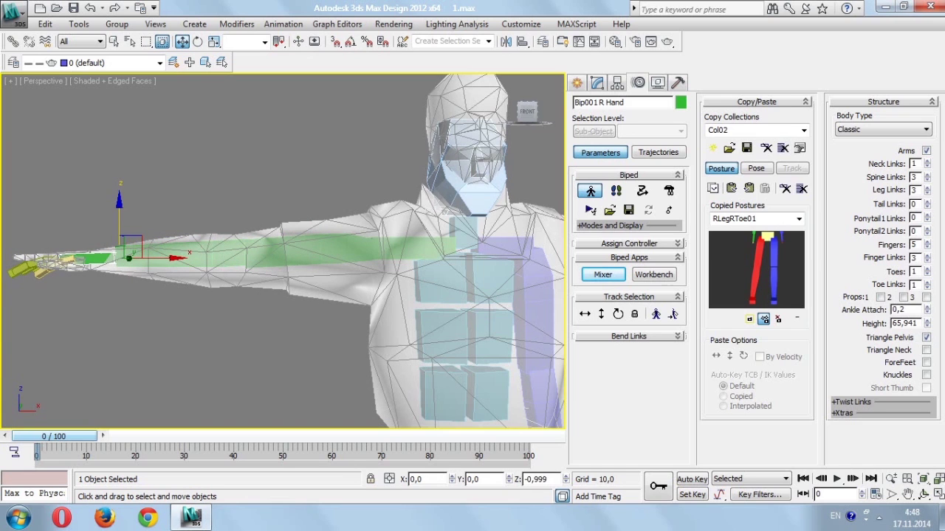
drag(118, 221, 119, 219)
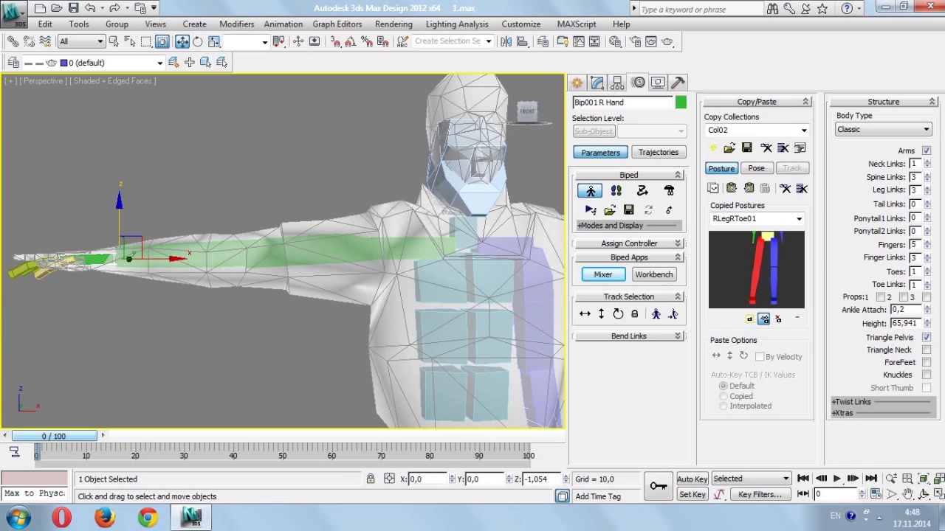
- From a top view, scale the right upper arm up very slightly
alt+middle_drag(119, 219, 162, 280)
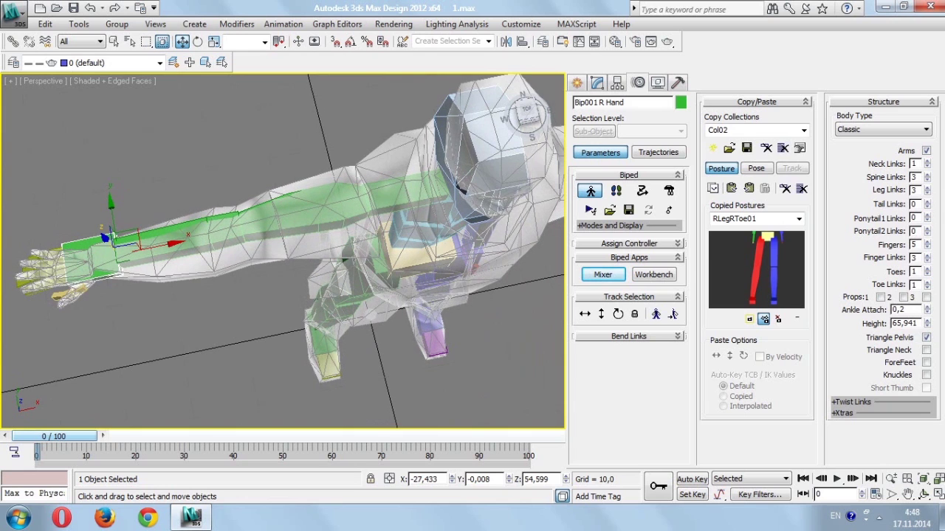
click(184, 225)
alt+middle_drag(184, 226, 257, 240)
key(e)
key(r)
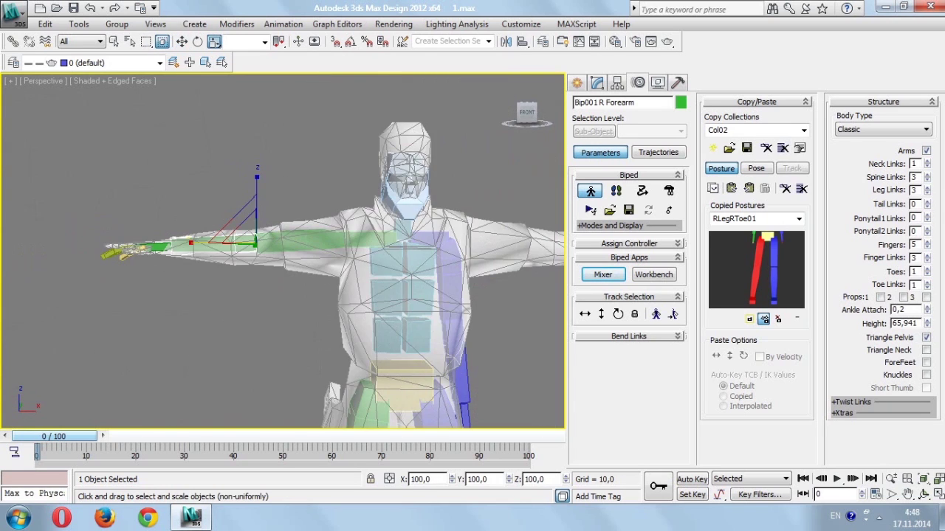
key(Page_Up)
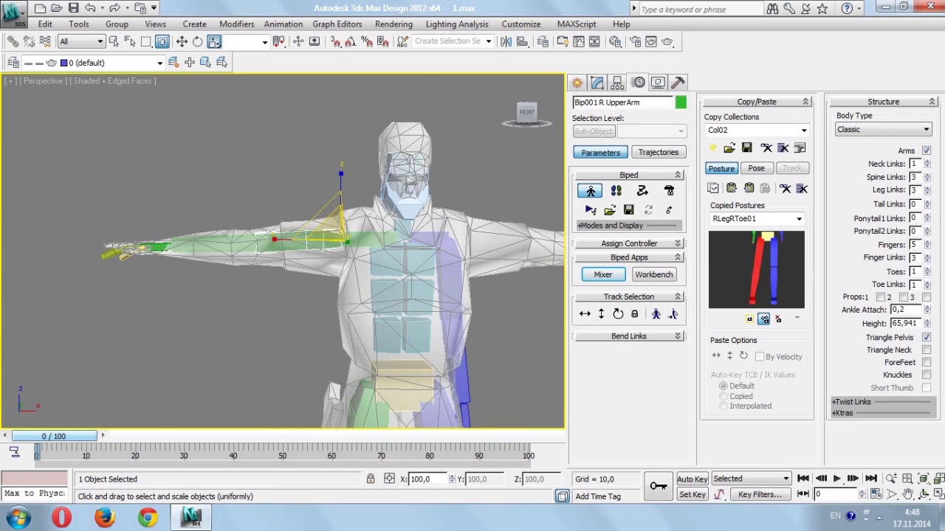
click(526, 105)
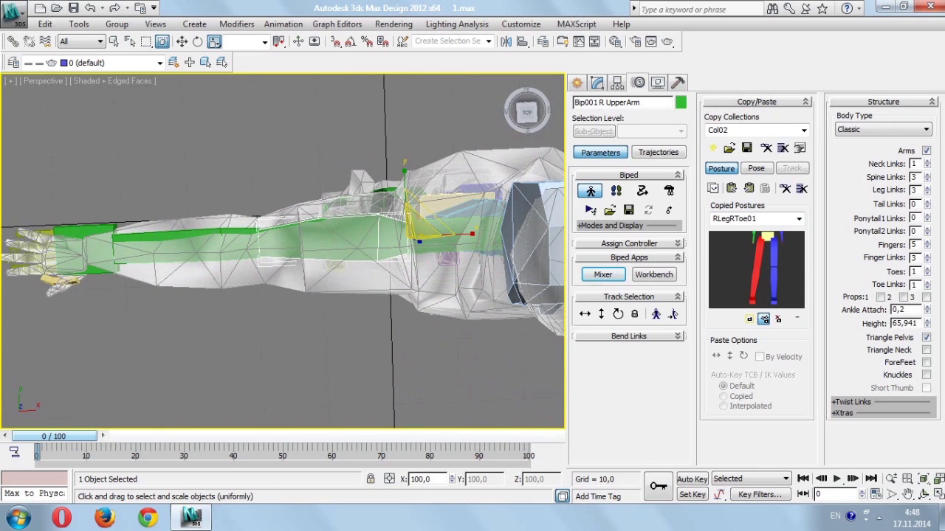
key(r)
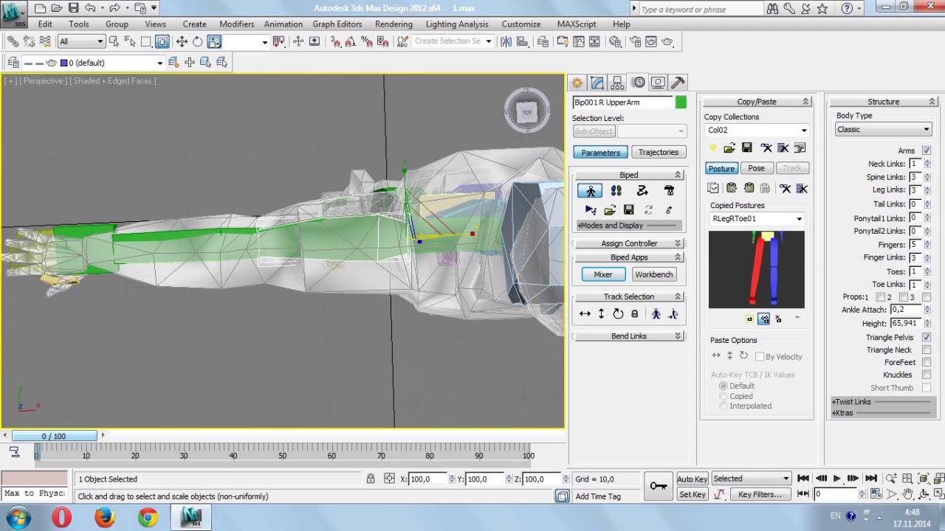
alt+middle_drag(280, 251, 325, 221)
drag(391, 221, 393, 223)
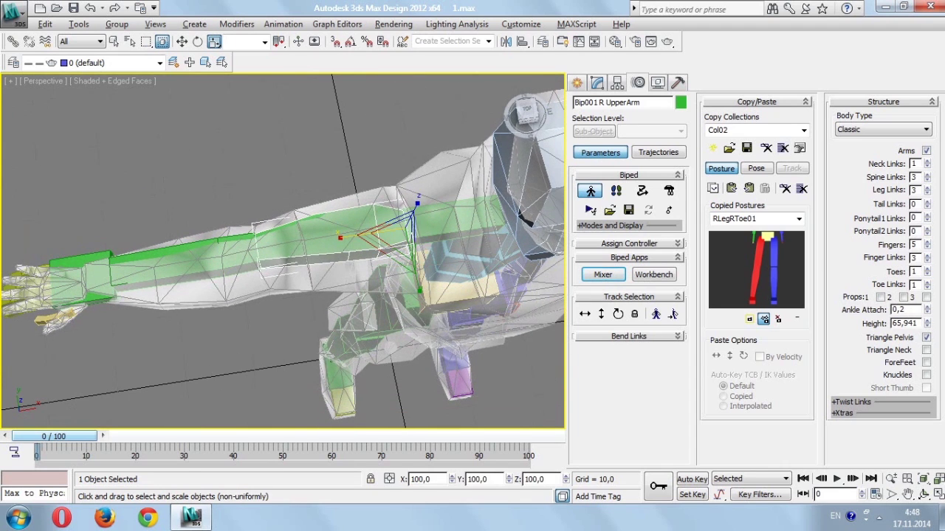
alt+middle_drag(417, 214, 413, 236)
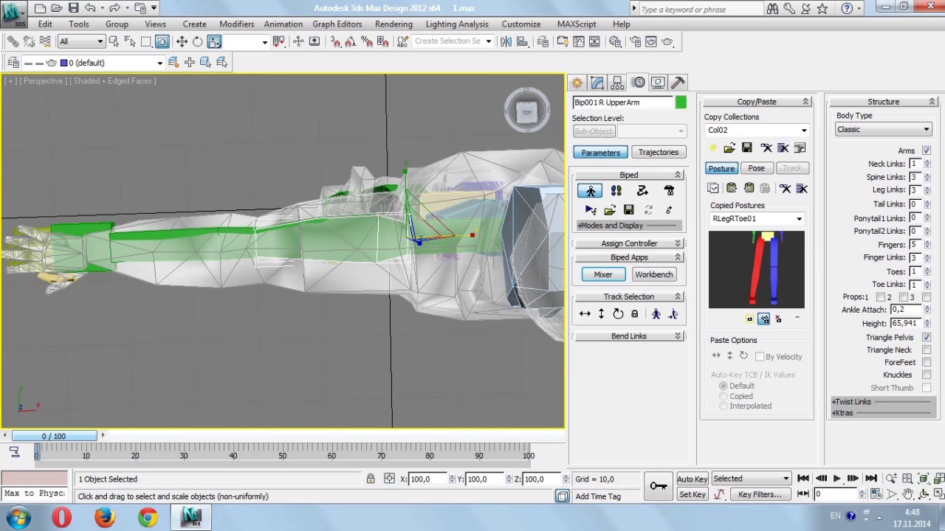
alt+middle_drag(414, 236, 362, 221)
- Stretch the right forearm along X to 128 so the hand reaches the fingers
click(310, 237)
mouse_move(310, 236)
alt+middle_down()
mouse_move(324, 221)
mouse_move(409, 222)
alt+middle_up()
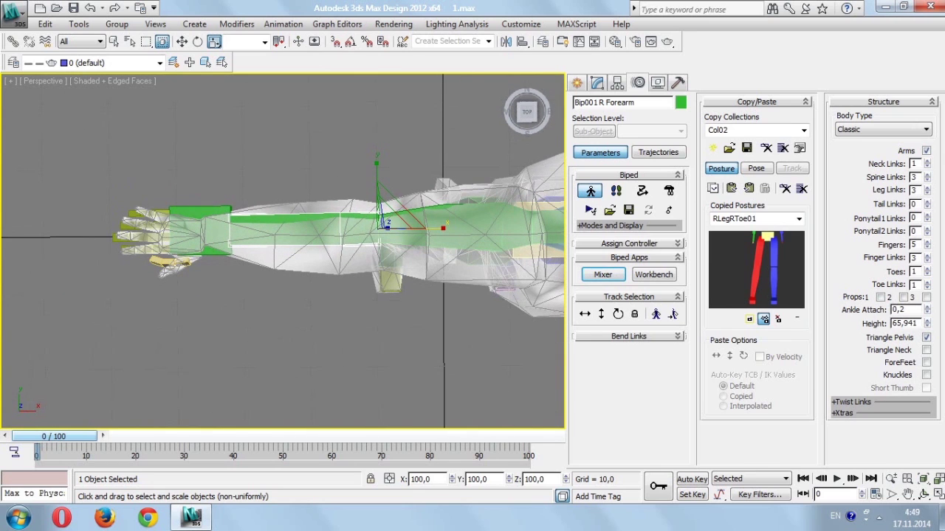
key(w)
key(e)
key(w)
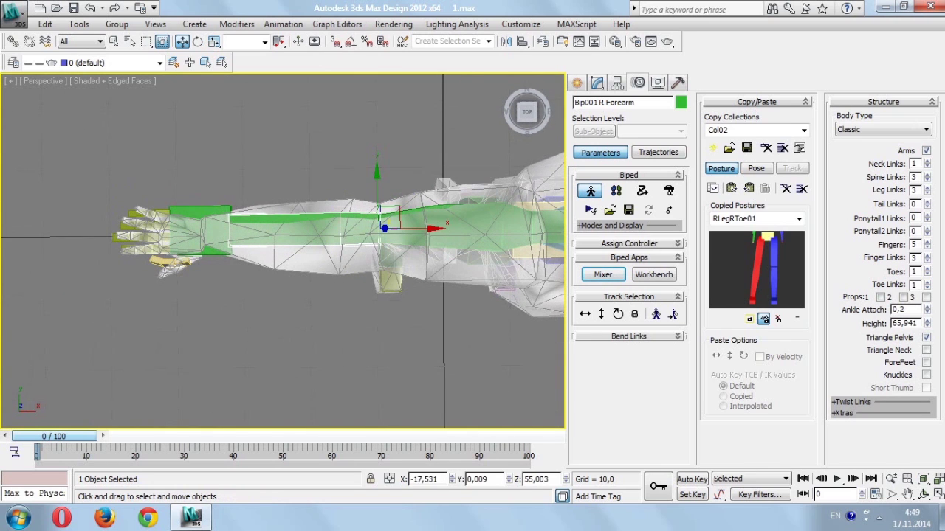
key(e)
key(r)
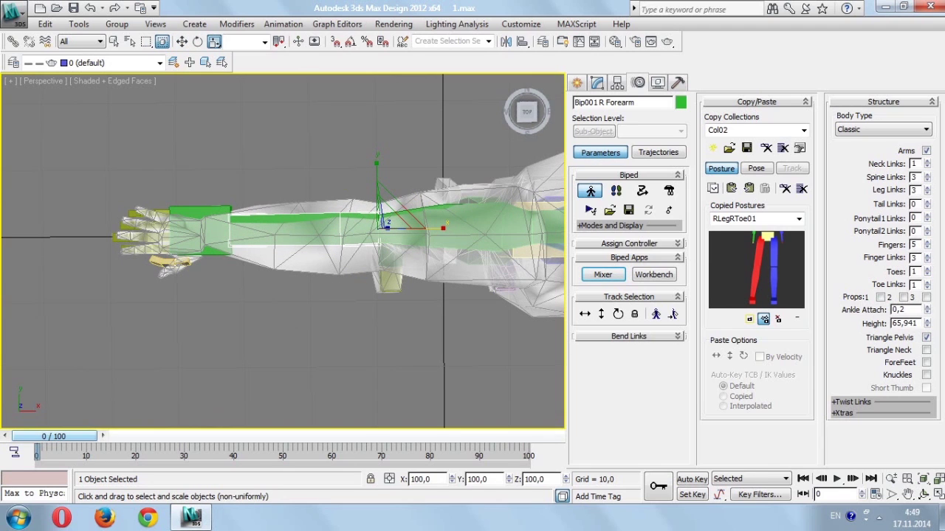
alt+middle_drag(280, 251, 310, 222)
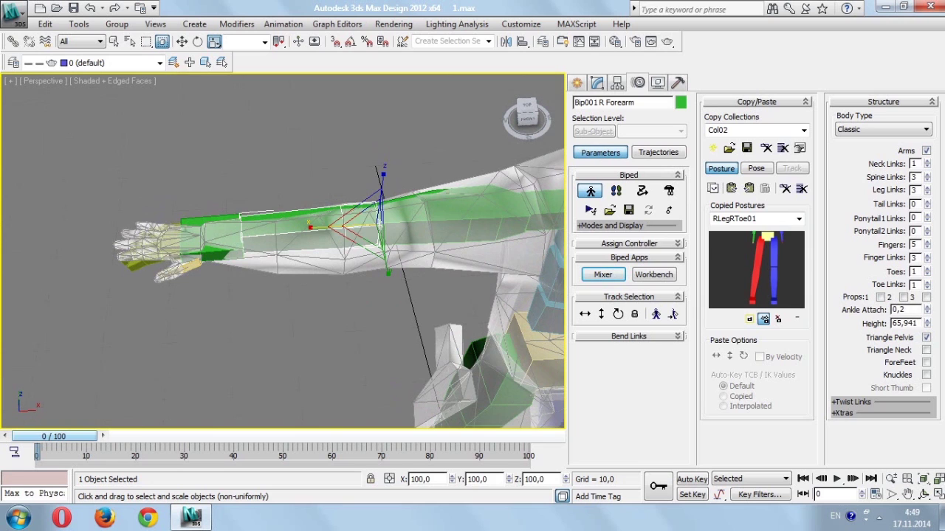
drag(347, 224, 324, 226)
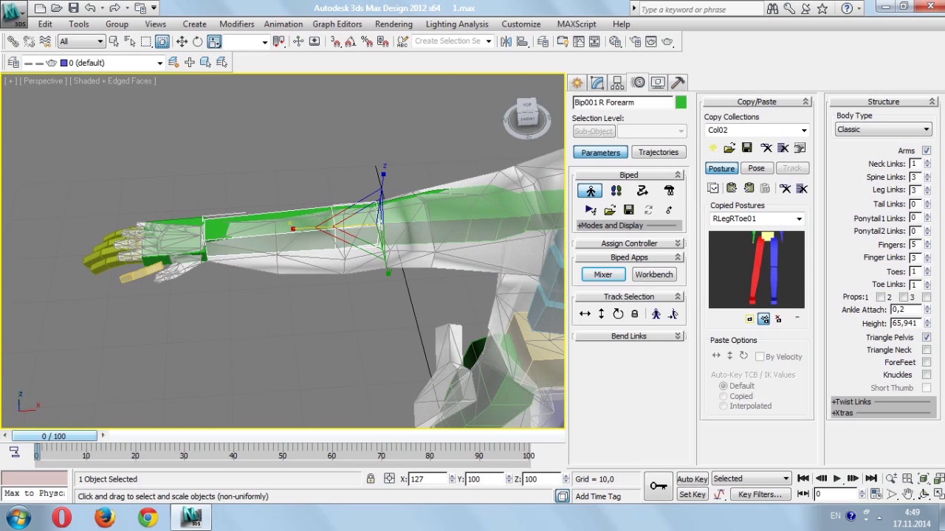
- Reselect the upper arm and return to a front view to check the arm fit
alt+middle_drag(295, 251, 295, 222)
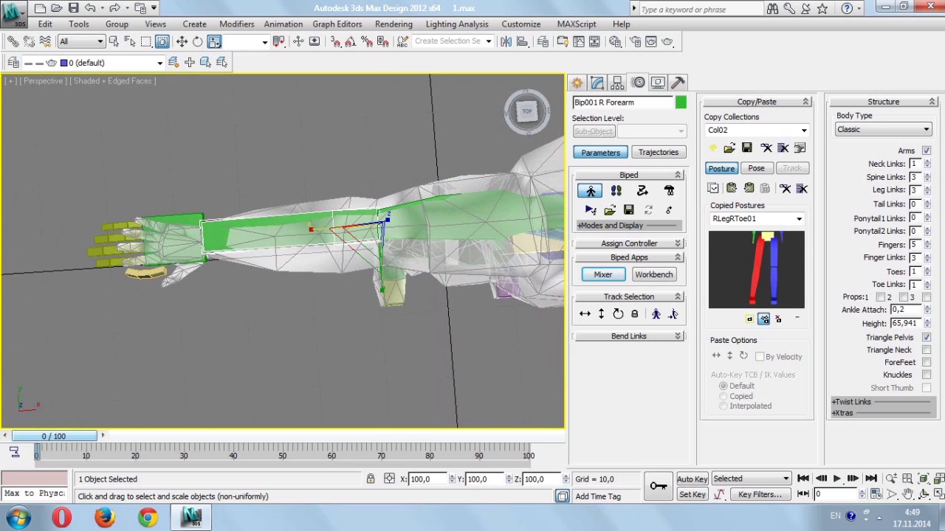
key(Page_Up)
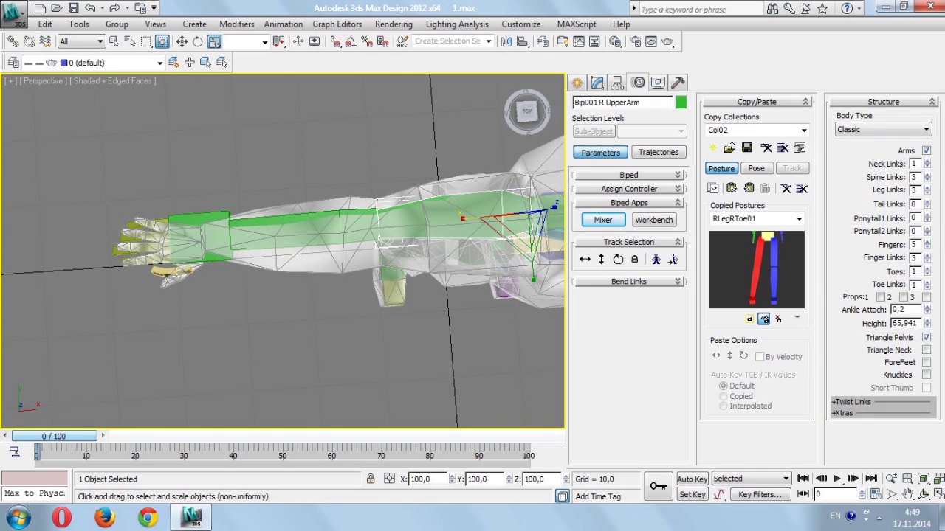
mouse_move(295, 251)
alt+middle_down()
mouse_move(340, 296)
mouse_move(384, 273)
alt+middle_up()
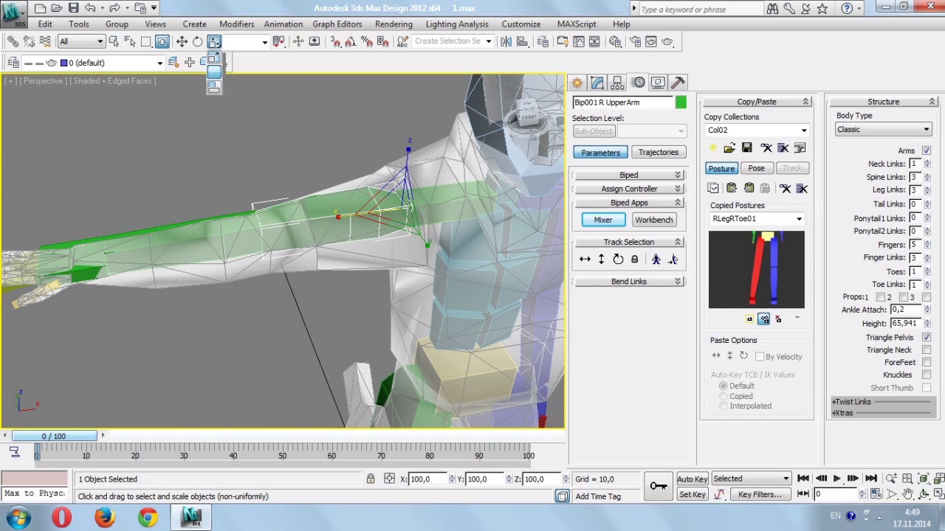
click(527, 114)
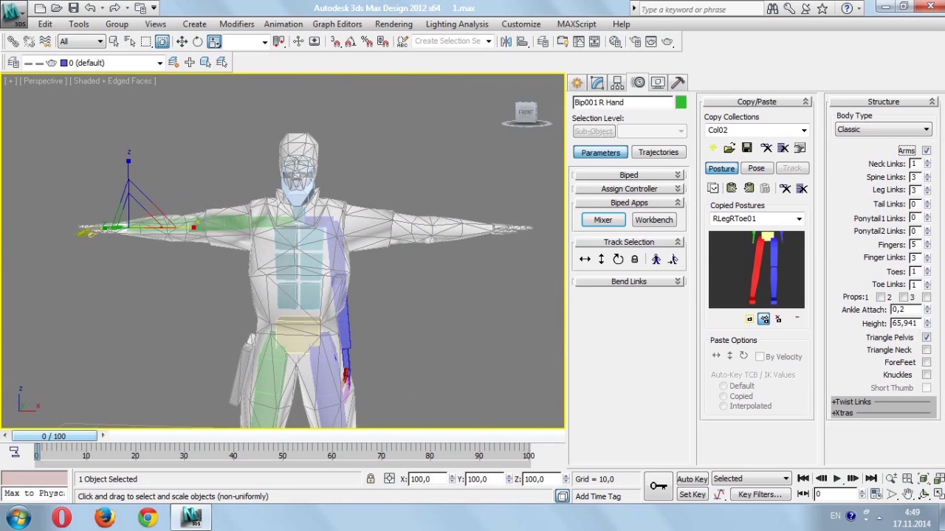
- Reset the biped arms to their default pose and select the right upper arm bone
double_click(926, 151)
scroll(203, 187, up, 2)
scroll(202, 187, up, 2)
scroll(202, 188, up, 2)
scroll(203, 187, up, 2)
key(Page_Down)
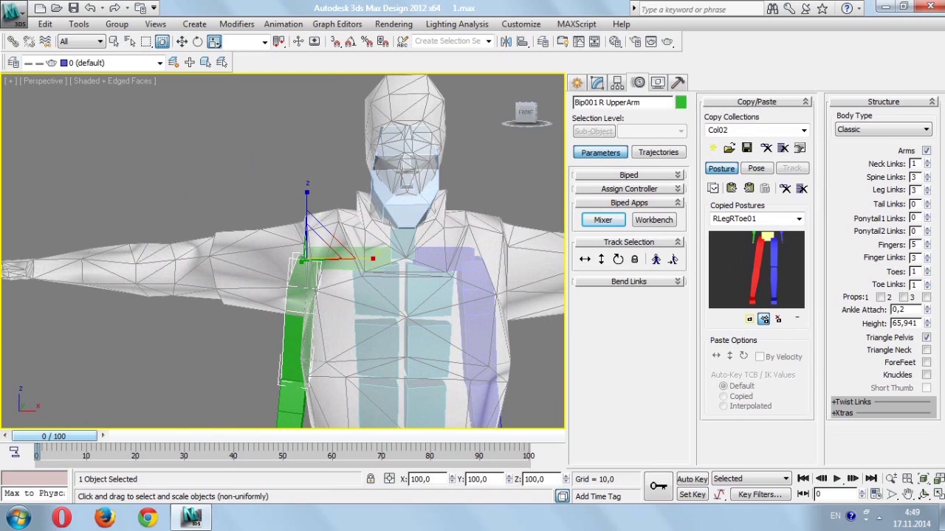
click(214, 41)
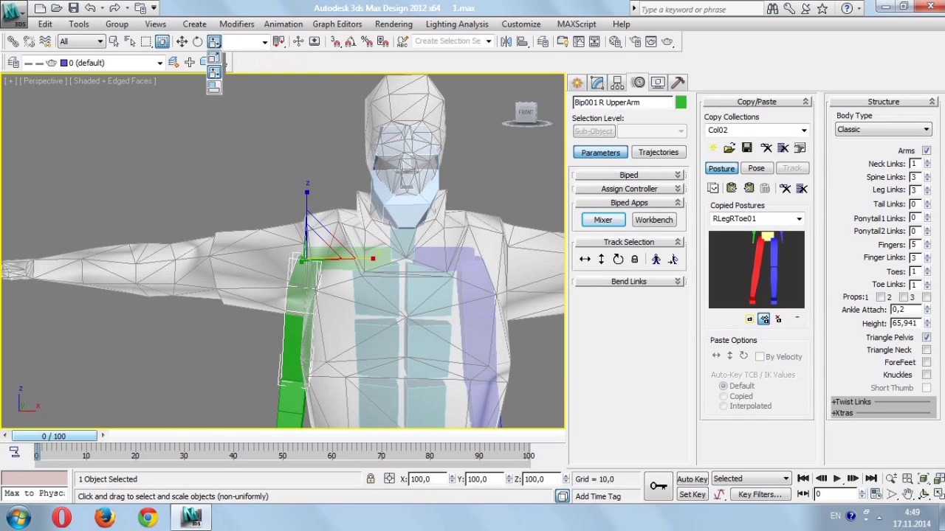
alt+middle_drag(295, 251, 258, 240)
- Swing the right upper arm to horizontal, undo, and retry a 90-degree rotation
key(e)
drag(310, 221, 281, 229)
mouse_move(295, 251)
alt+middle_down()
mouse_move(318, 280)
mouse_move(318, 222)
alt+middle_up()
key(ctrl+z)
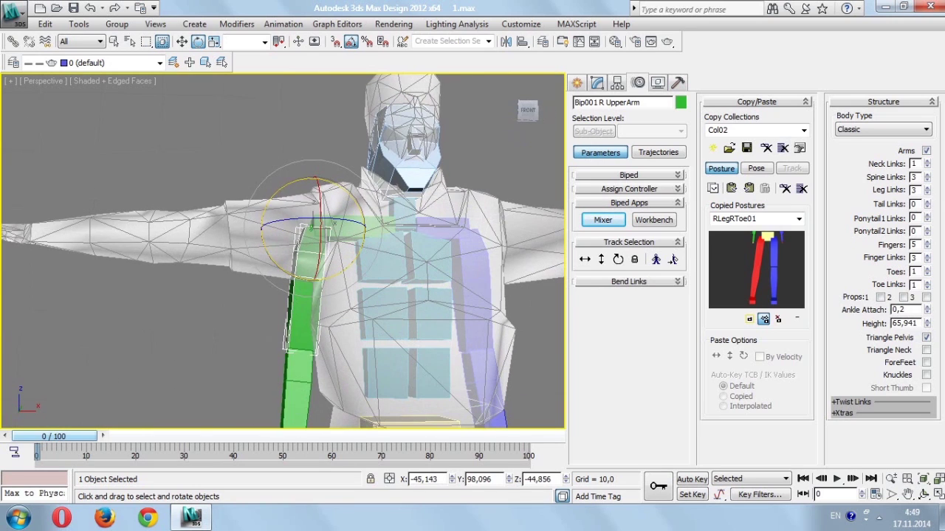
drag(317, 273, 317, 185)
drag(313, 227, 313, 221)
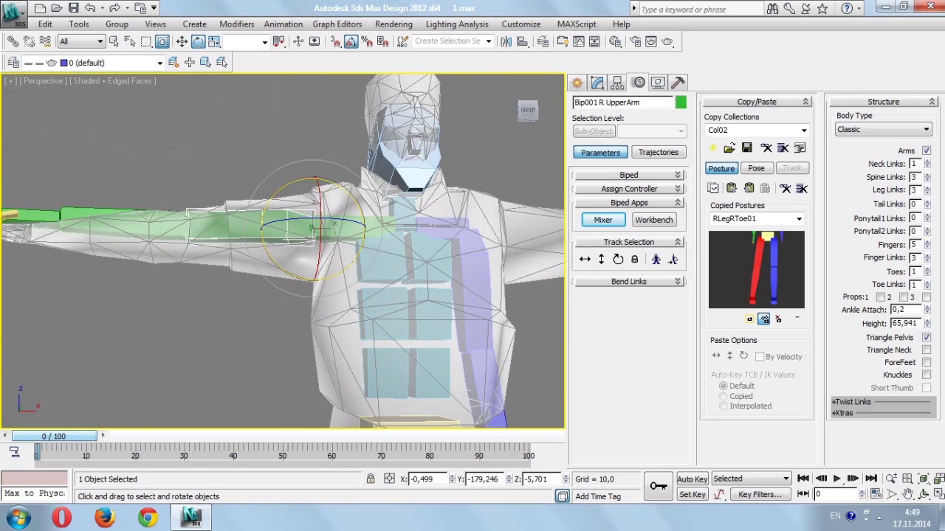
alt+middle_drag(313, 222, 317, 310)
- Nudge the right hand bone slightly and lift the right upper arm a little
click(249, 133)
alt+middle_drag(249, 133, 251, 147)
key(w)
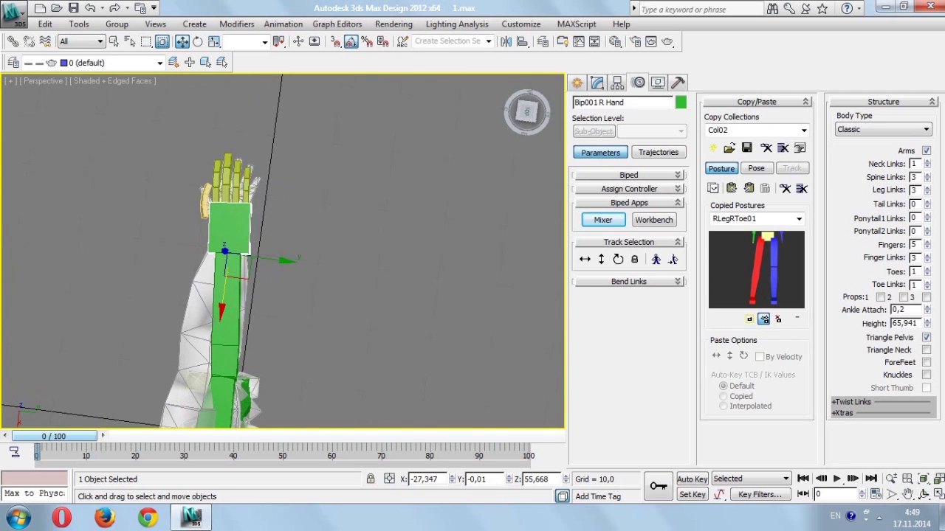
drag(221, 295, 221, 292)
alt+middle_drag(282, 251, 332, 276)
click(325, 262)
drag(367, 255, 367, 253)
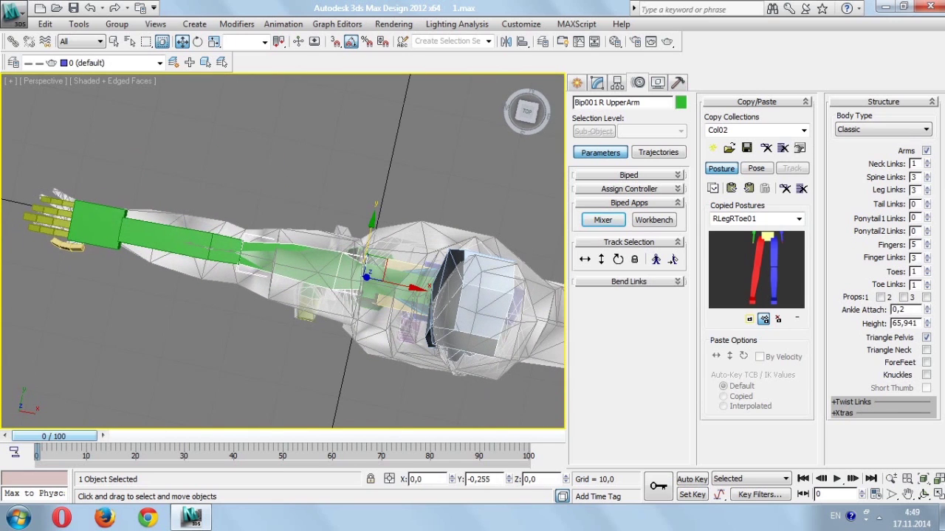
- From the front view, rotate the right upper arm about 5 degrees to match the mesh arm
click(527, 118)
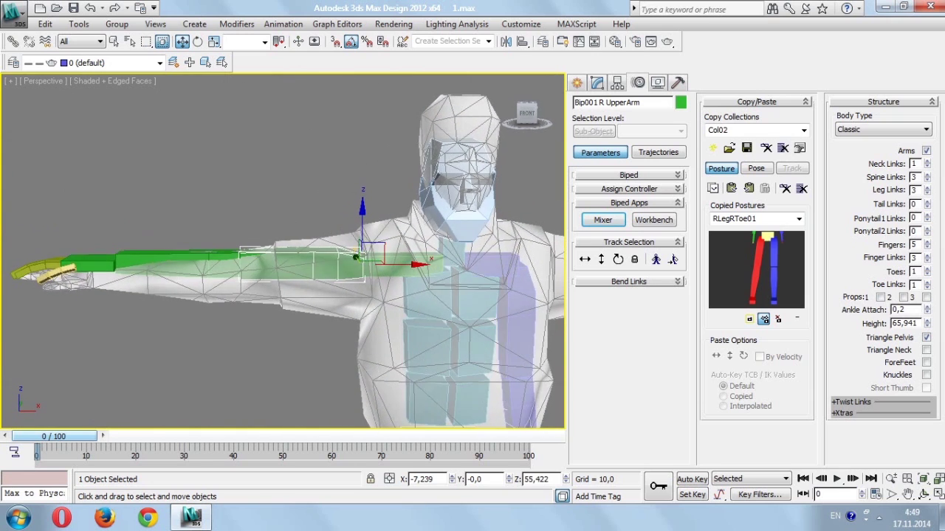
key(e)
drag(336, 222, 316, 231)
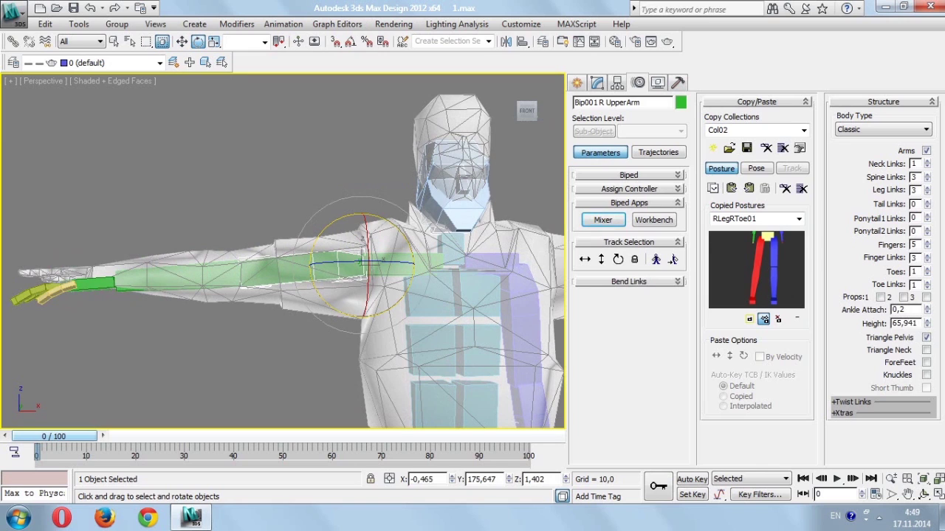
drag(312, 245, 308, 240)
alt+middle_drag(309, 241, 333, 243)
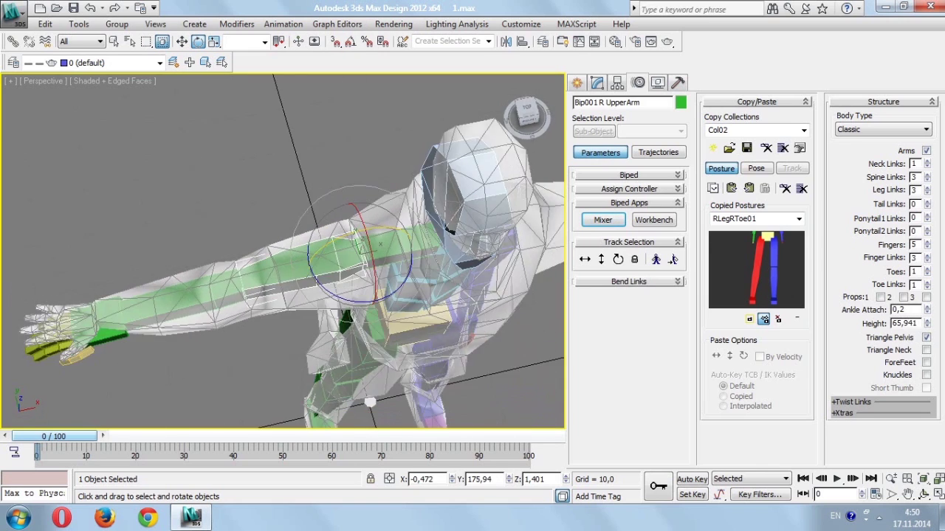
- Select the right forearm bone, try stretching it along its length, then undo
click(221, 282)
key(w)
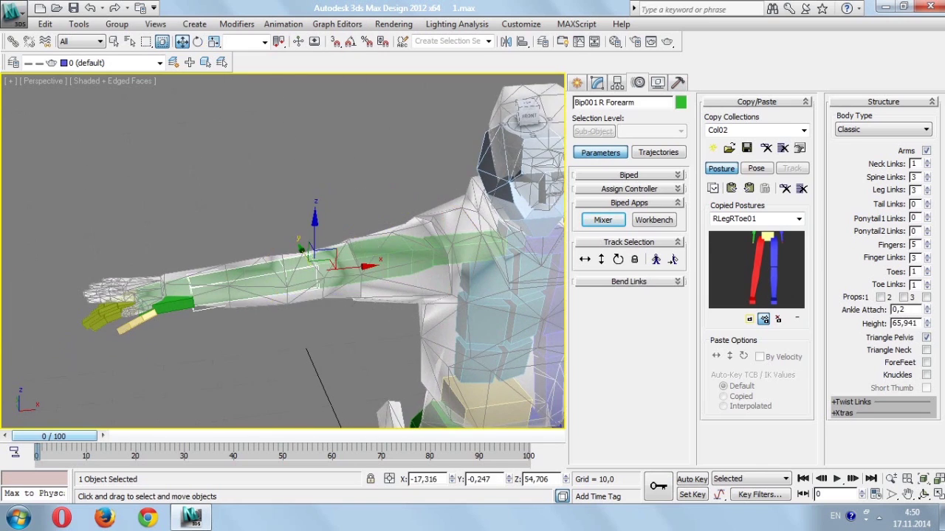
key(e)
key(r)
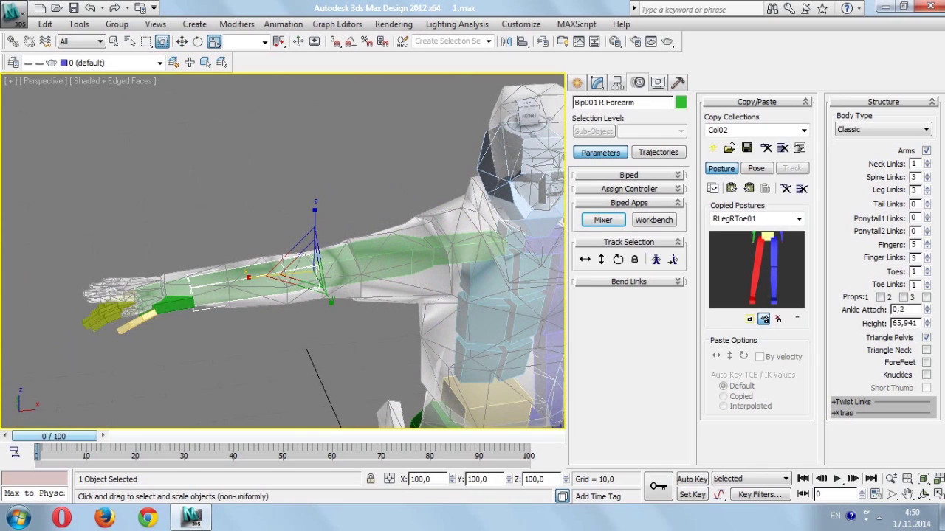
drag(248, 278, 243, 278)
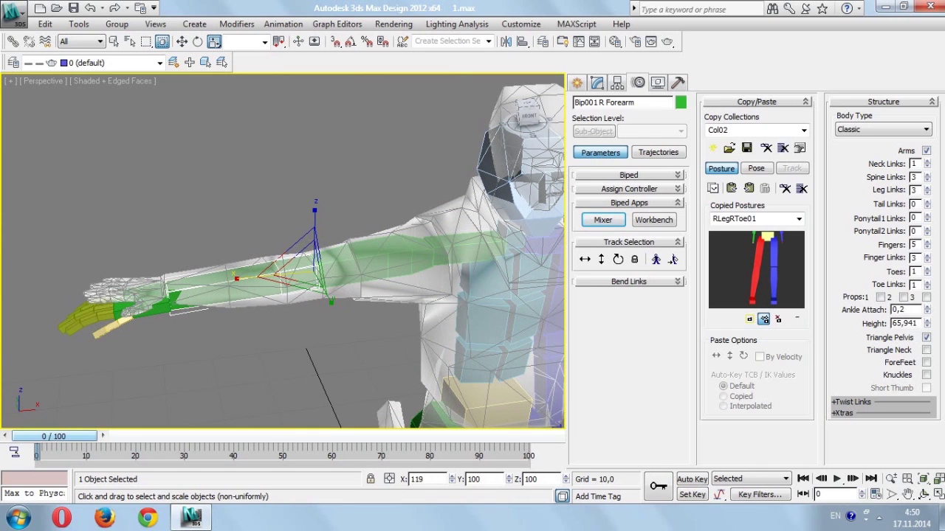
key(ctrl+z)
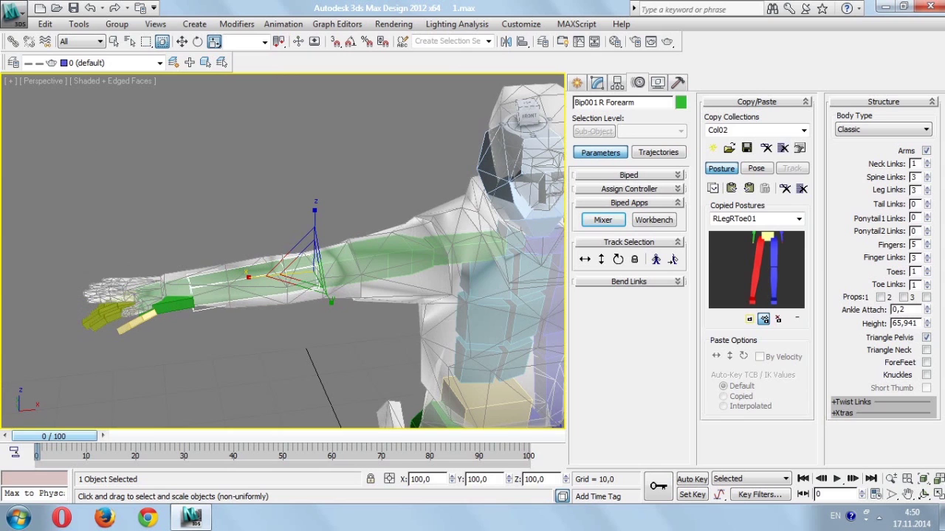
- Nudge the right forearm bone slightly upward to centre it in the mesh forearm
alt+middle_drag(295, 332, 296, 296)
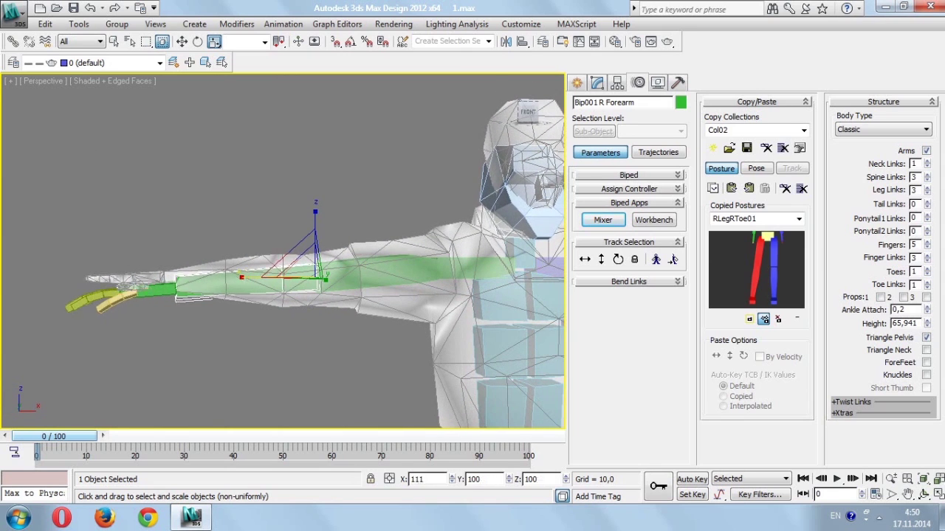
key(w)
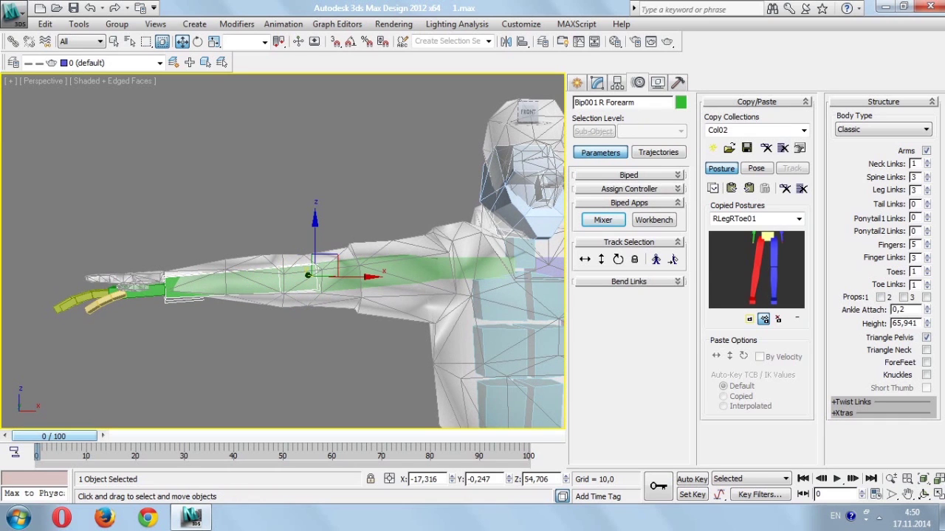
drag(310, 267, 310, 264)
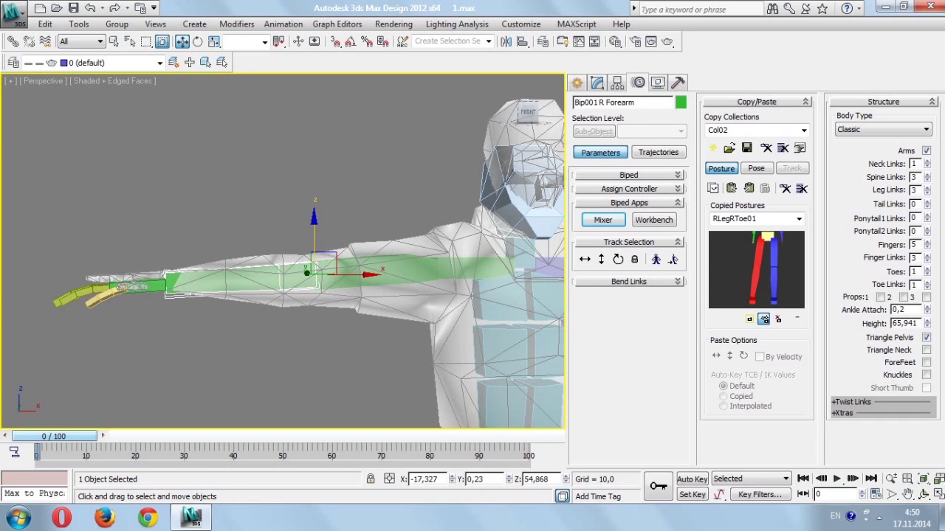
alt+middle_drag(310, 268, 310, 270)
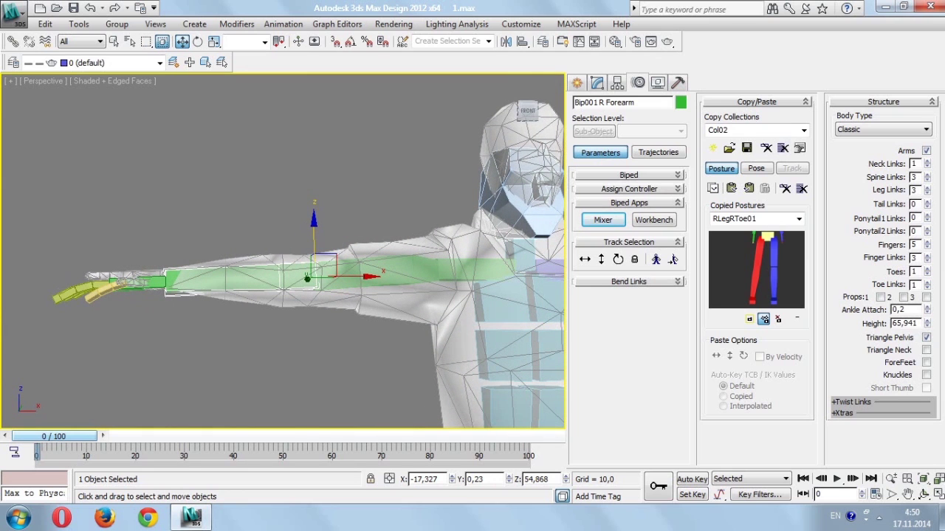
scroll(310, 268, up, 3)
alt+middle_drag(310, 268, 310, 270)
key(Page_Down)
- Shorten the right hand bone's length to about 80 percent to fit the mesh hand
key(e)
key(r)
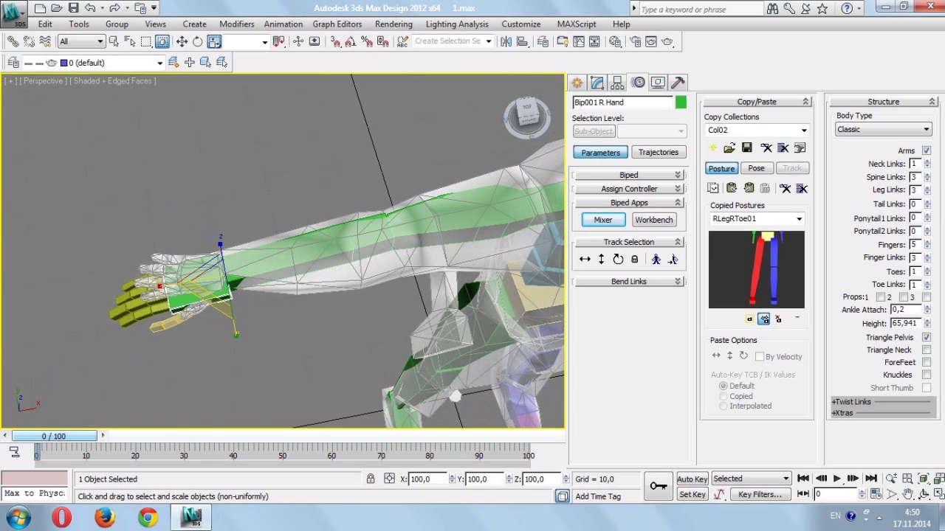
drag(171, 285, 186, 285)
alt+middle_drag(455, 396, 399, 340)
scroll(296, 296, up, 3)
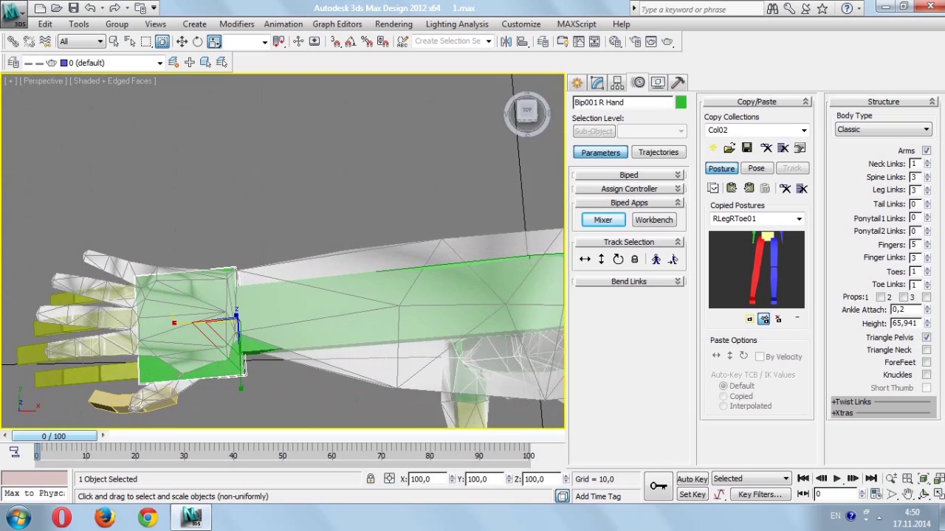
drag(186, 285, 200, 285)
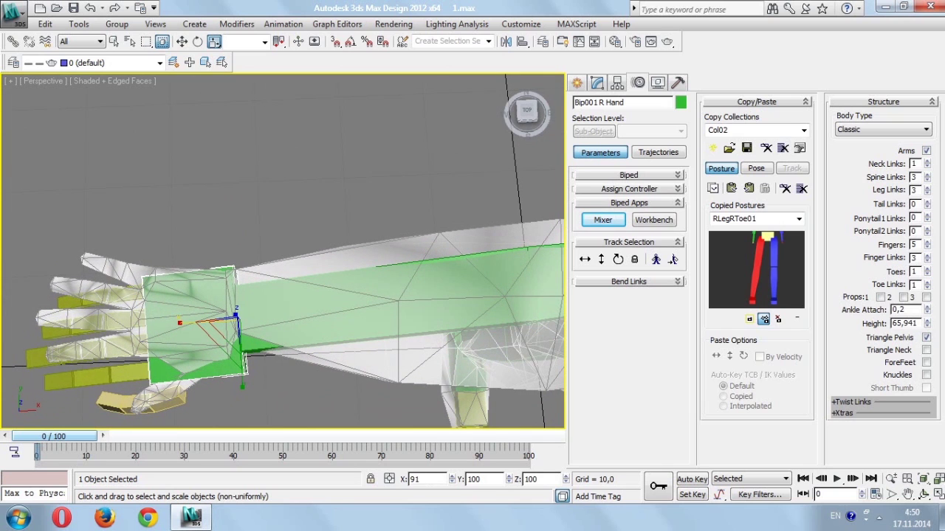
mouse_move(399, 340)
alt+middle_down()
mouse_move(347, 306)
mouse_move(347, 339)
alt+middle_up()
- Narrow the hand bone to about two thirds, flatten it to 71 percent, and raise it slightly
key(w)
mouse_move(248, 295)
alt+middle_down()
mouse_move(264, 295)
mouse_move(266, 275)
alt+middle_up()
key(r)
drag(291, 200, 291, 222)
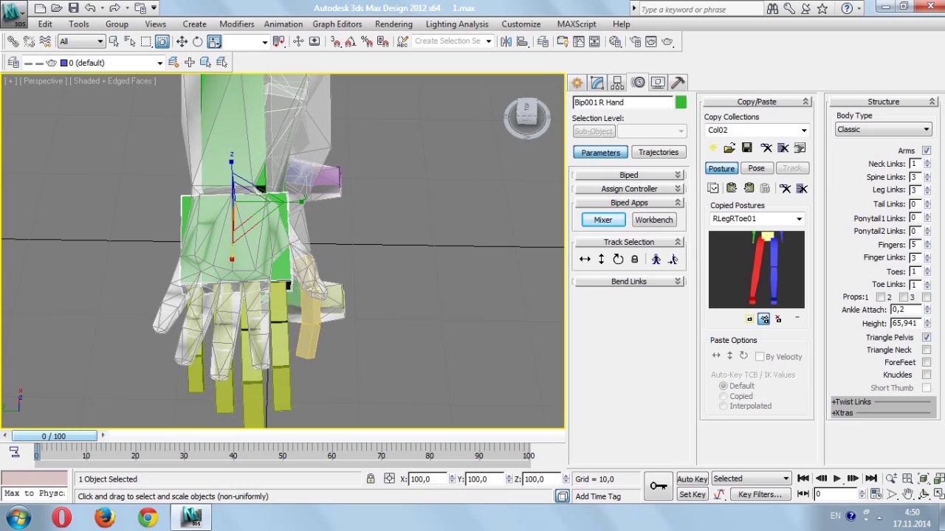
drag(291, 222, 292, 255)
mouse_move(292, 255)
alt+middle_down()
mouse_move(318, 248)
mouse_move(296, 243)
alt+middle_up()
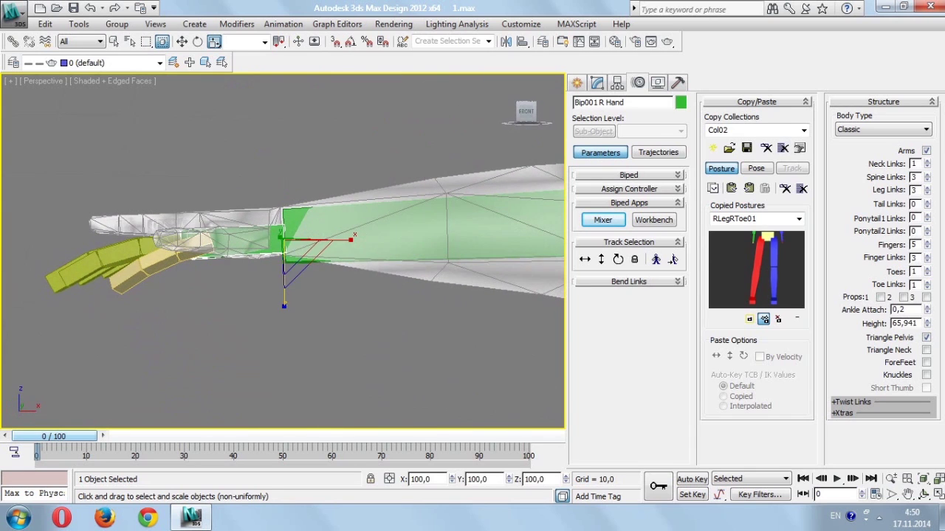
key(w)
drag(287, 241, 286, 237)
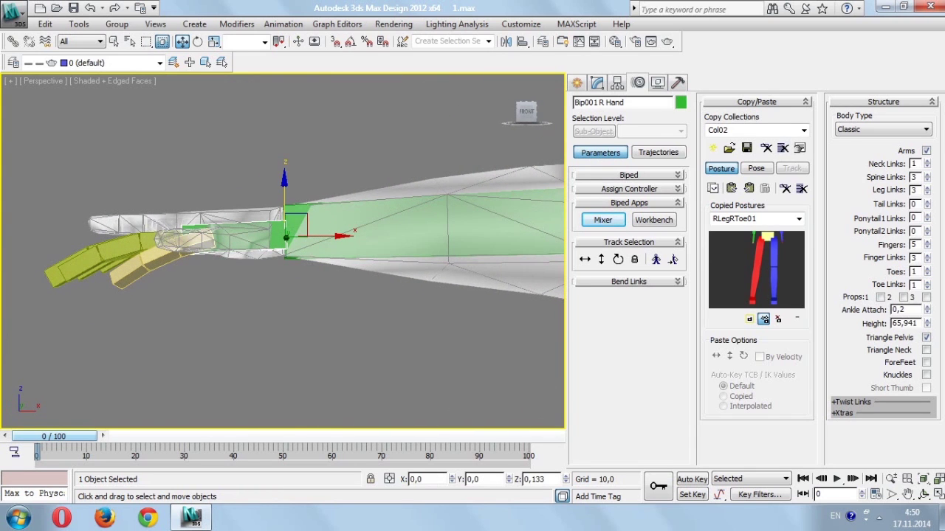
key(ctrl+shift+z)
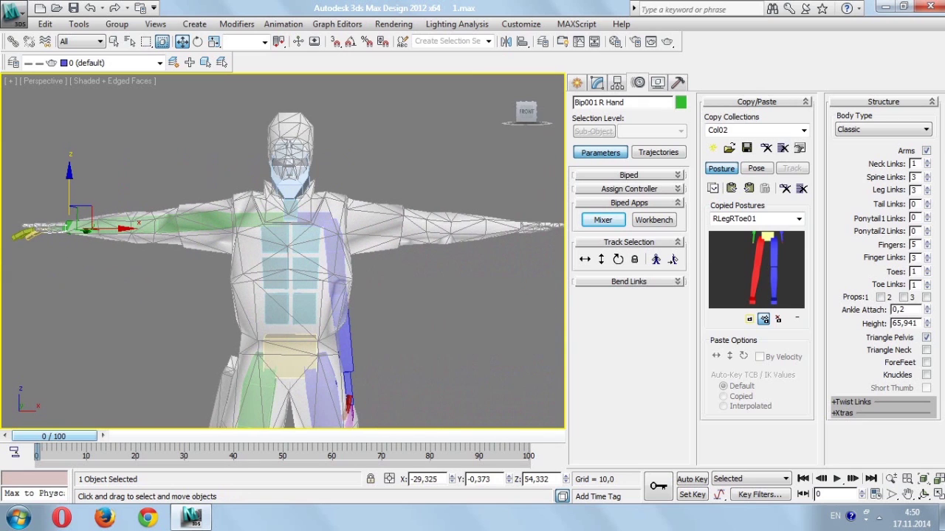
- Select the right arm chain with fingers, copy its posture, and paste it opposite onto the left arm
click(244, 213)
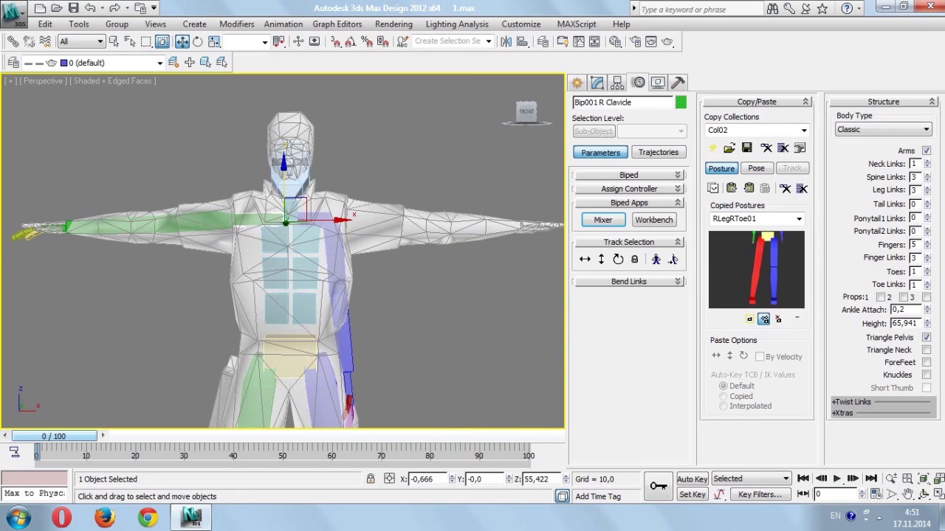
ctrl+click(184, 220)
ctrl+double_click(65, 229)
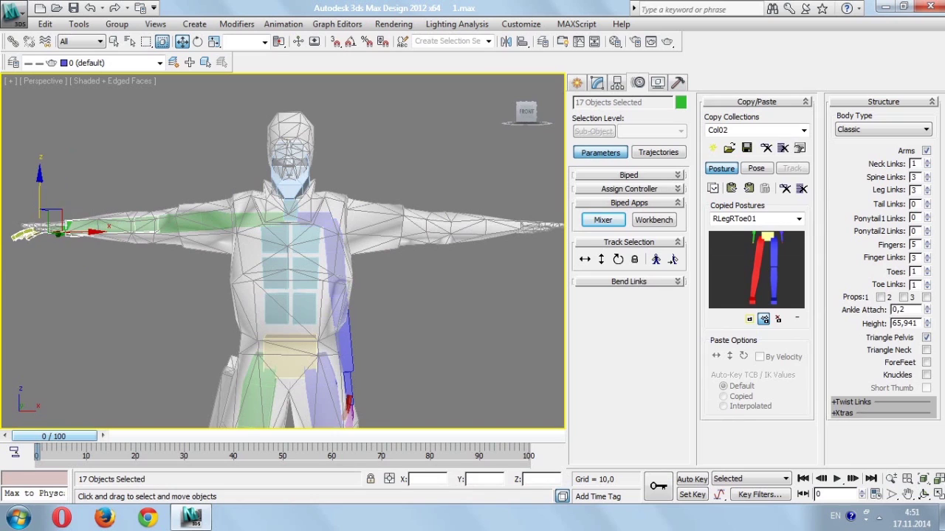
middle_drag(272, 212, 190, 208)
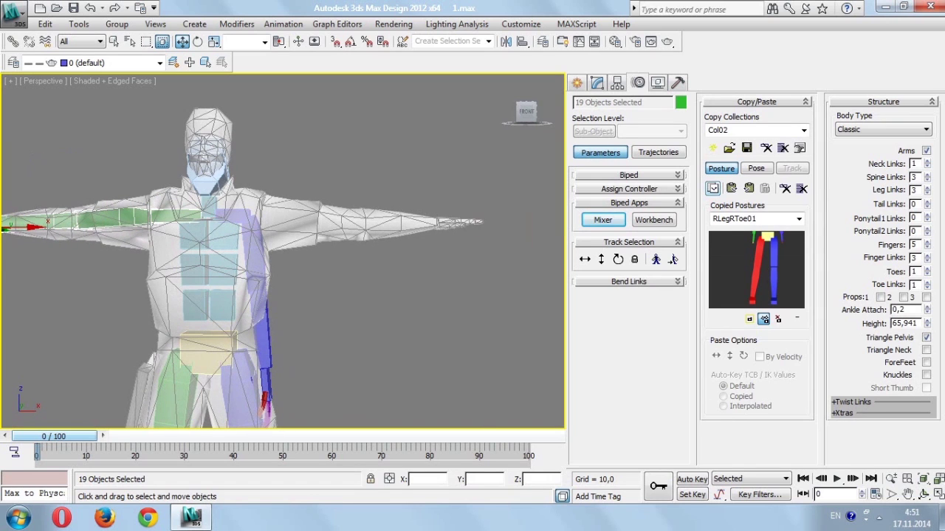
click(713, 189)
click(748, 188)
mouse_move(281, 251)
alt+middle_down()
mouse_move(299, 236)
mouse_move(281, 270)
alt+middle_up()
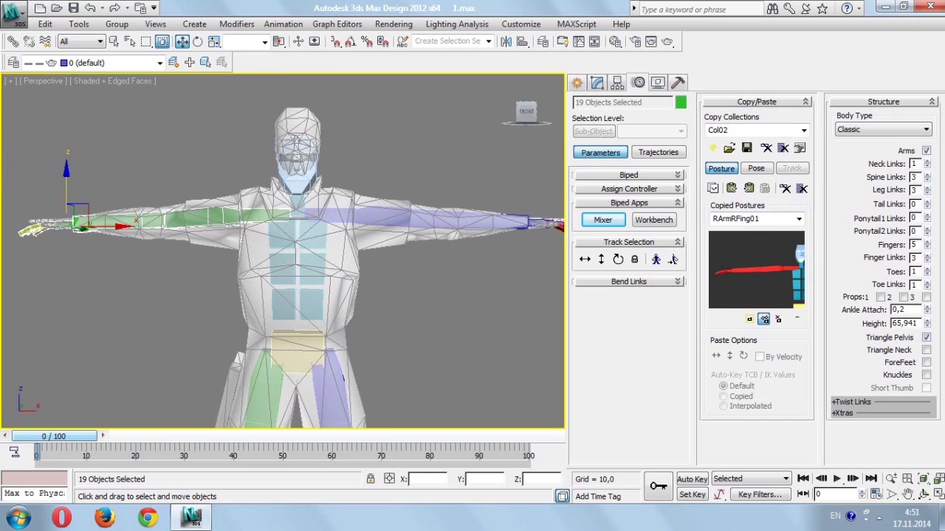
- Select the neck bone and frame it closely for scaling
click(270, 118)
key(z)
scroll(285, 251, down, 3)
scroll(285, 251, down, 2)
scroll(284, 251, down, 3)
key(e)
scroll(284, 251, down, 2)
key(r)
scroll(284, 251, down, 1)
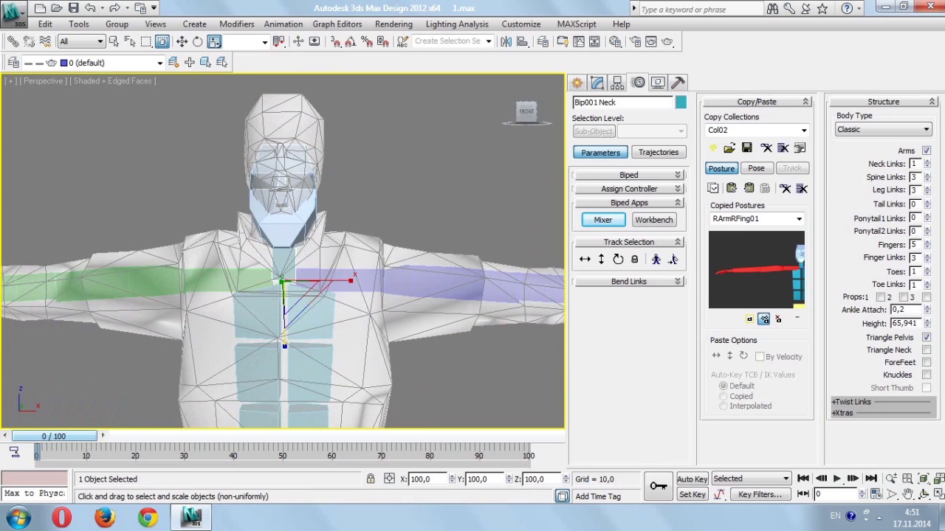
- Lengthen the neck bone slightly, widen it to over double, and tilt it to follow the mesh
drag(285, 345, 285, 351)
drag(350, 280, 436, 280)
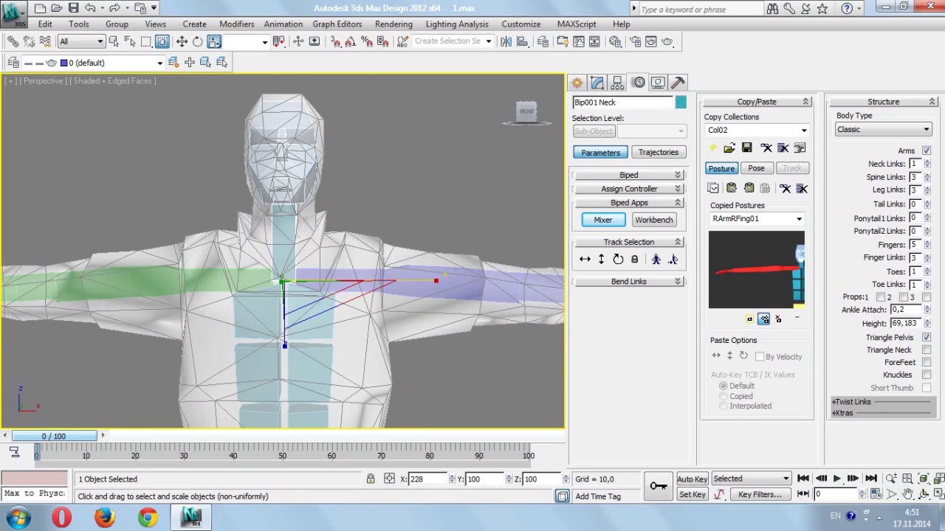
alt+middle_drag(284, 251, 184, 251)
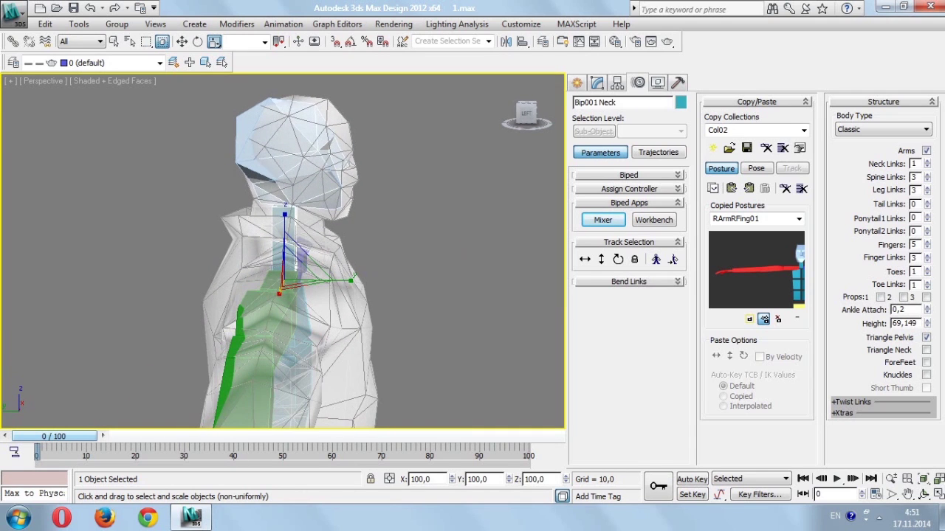
key(e)
drag(296, 290, 310, 291)
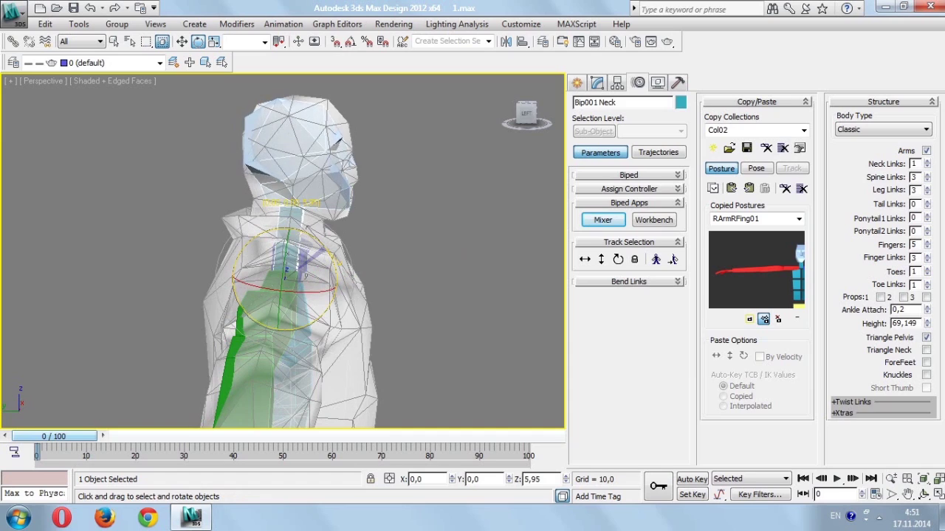
- Reframe the viewport to show the whole figure, then bring the left arm and hand into view
key(shift+z)
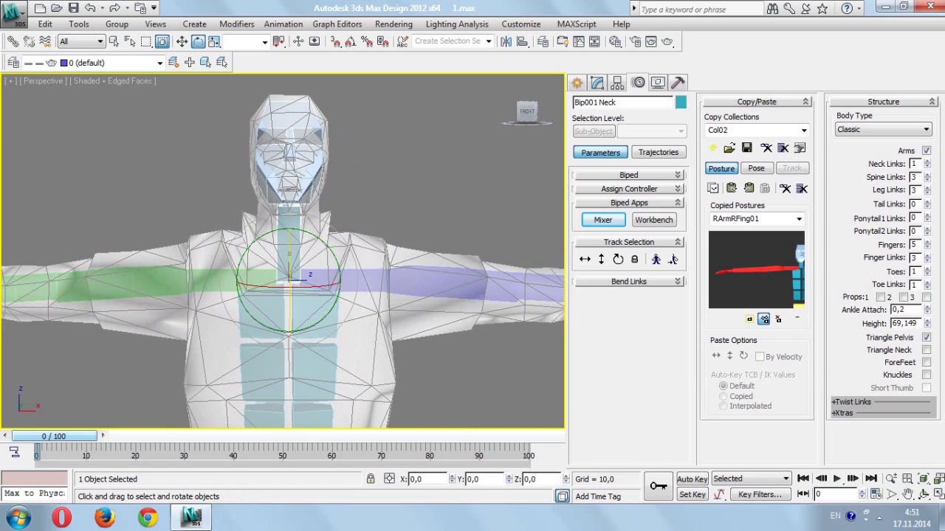
key(shift+z)
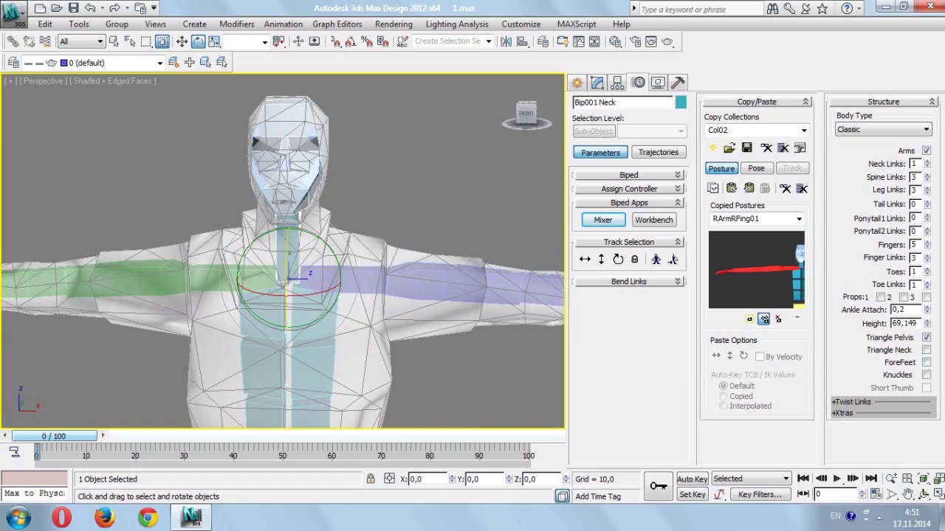
key(shift+z)
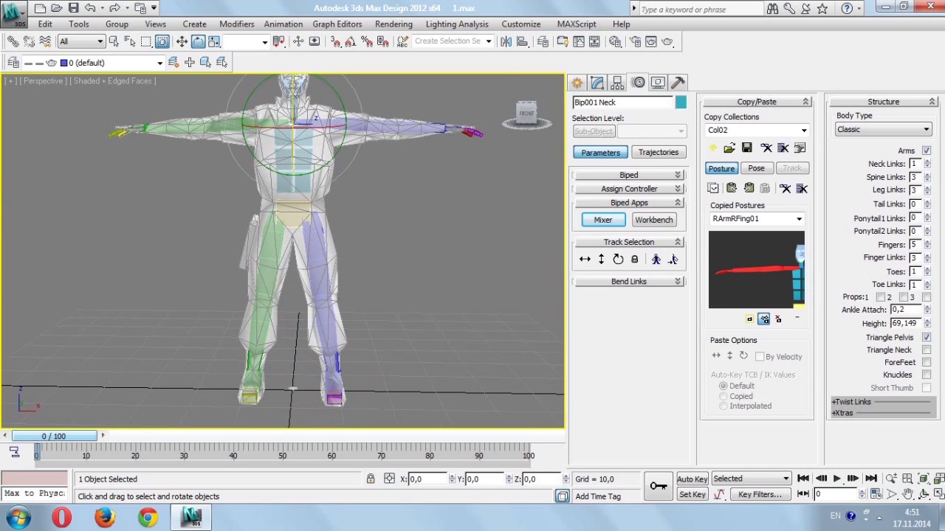
key(shift+z)
key(w)
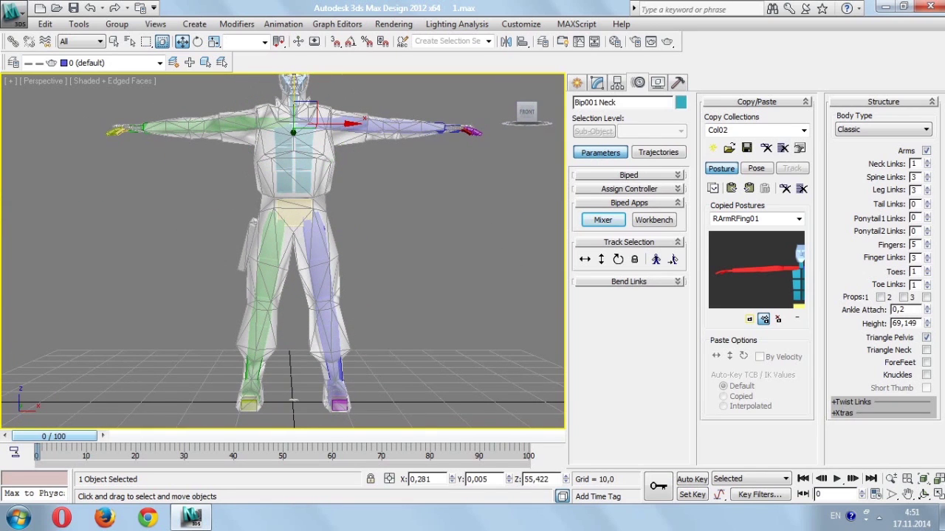
key(ctrl+d)
key(shift+z)
key(ctrl+z)
key(z)
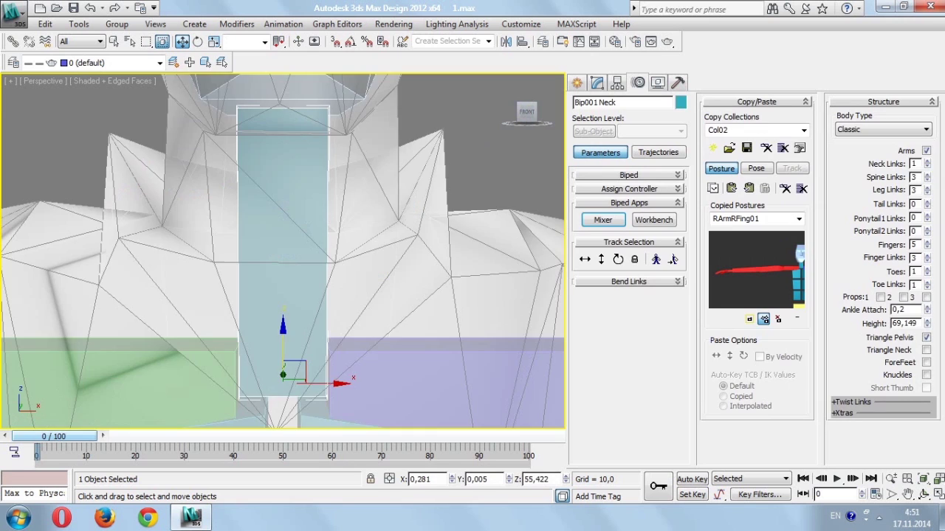
key(shift+z)
key(shift+z)
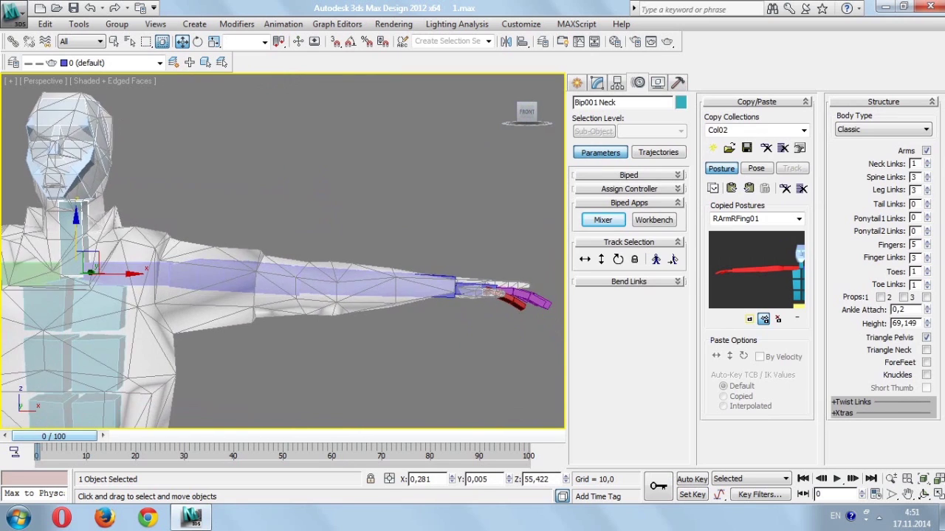
- Select the left hand, then the left pinky base bone, framing the hand in view
click(332, 279)
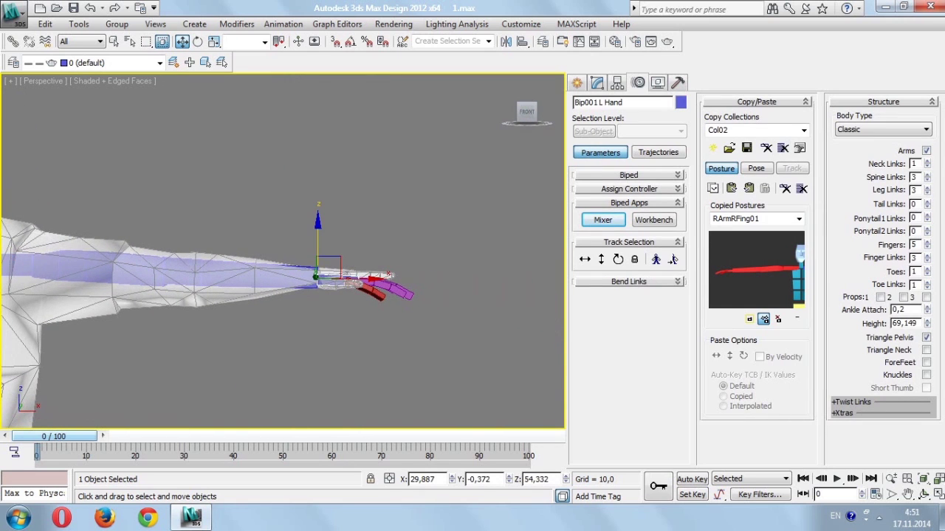
key(shift+z)
key(shift+z)
key(shift+z)
key(shift+z)
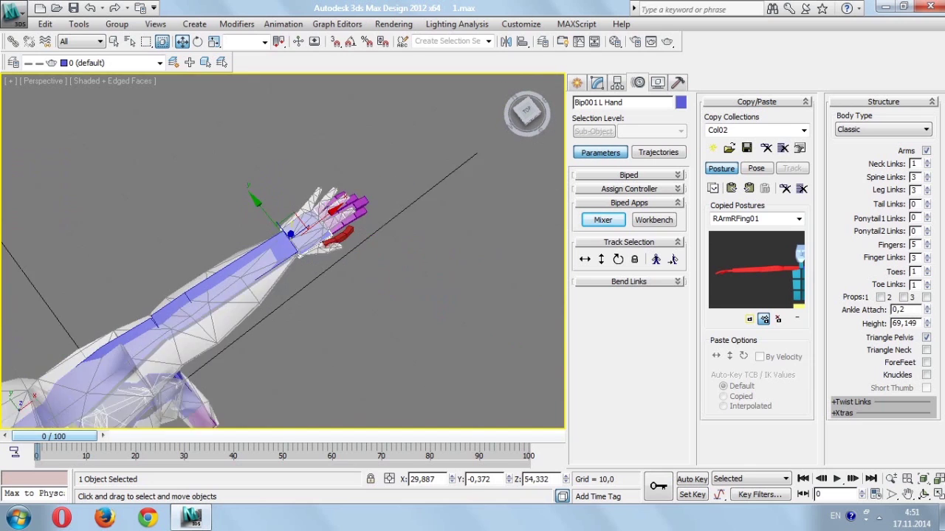
key(shift+z)
key(shift+z)
key(shift+z)
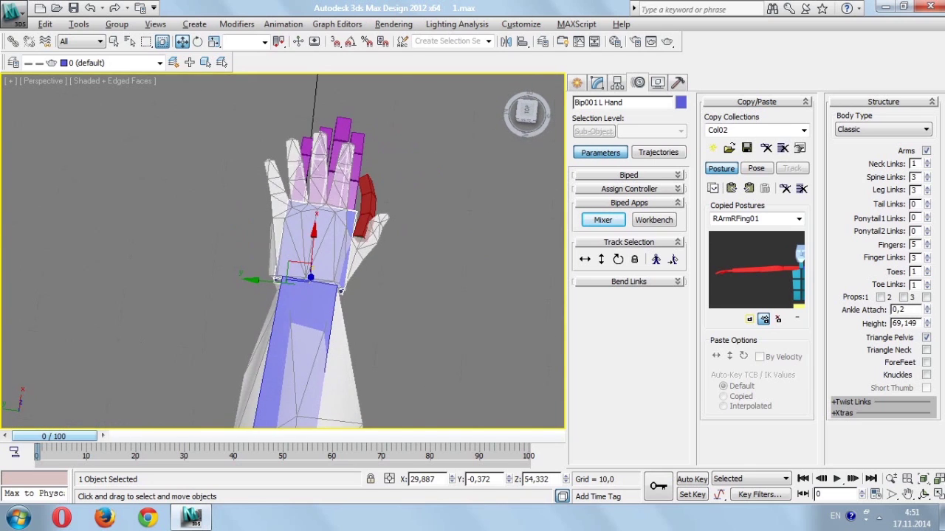
key(shift+z)
key(shift+z)
key(shift+z)
key(shift+z)
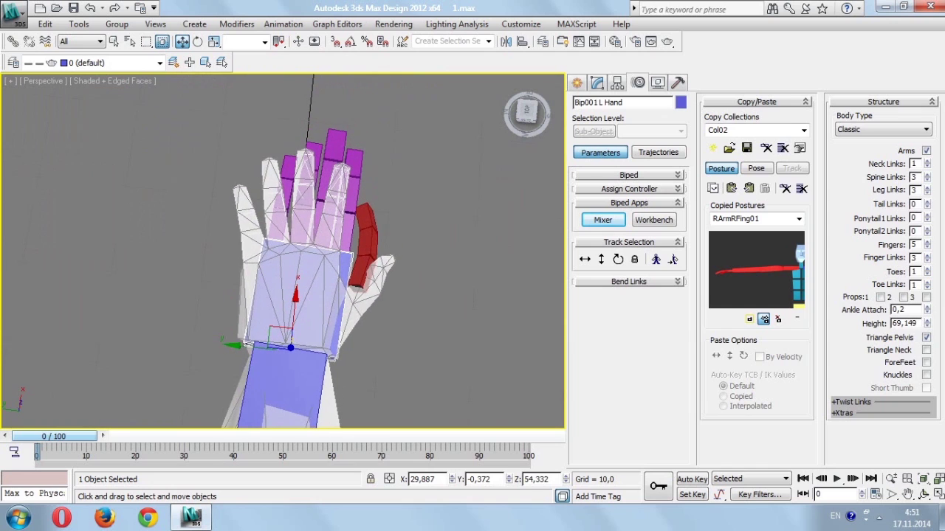
key(shift+z)
click(244, 243)
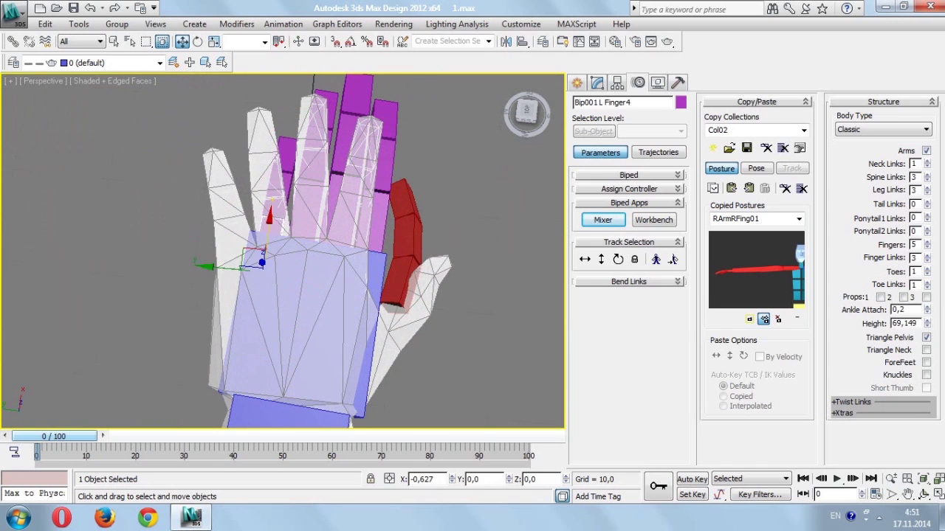
key(ctrl+d)
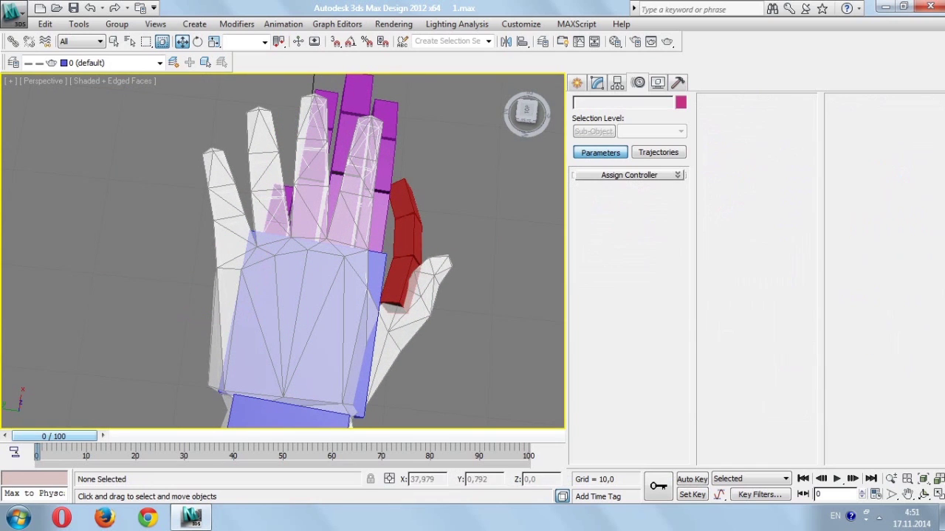
key(ctrl+z)
- Step back through earlier pinky bone edits and orbit to view the palm
key(ctrl+z)
key(e)
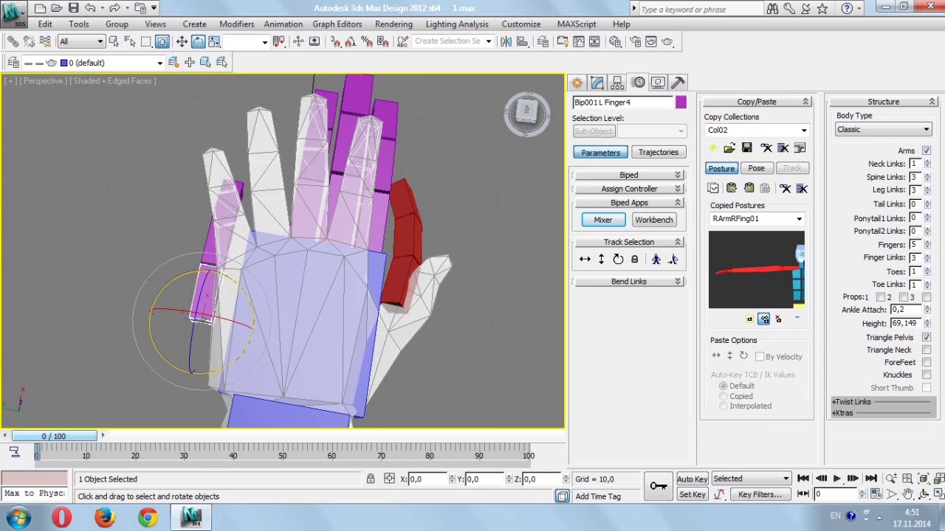
key(ctrl+z)
key(w)
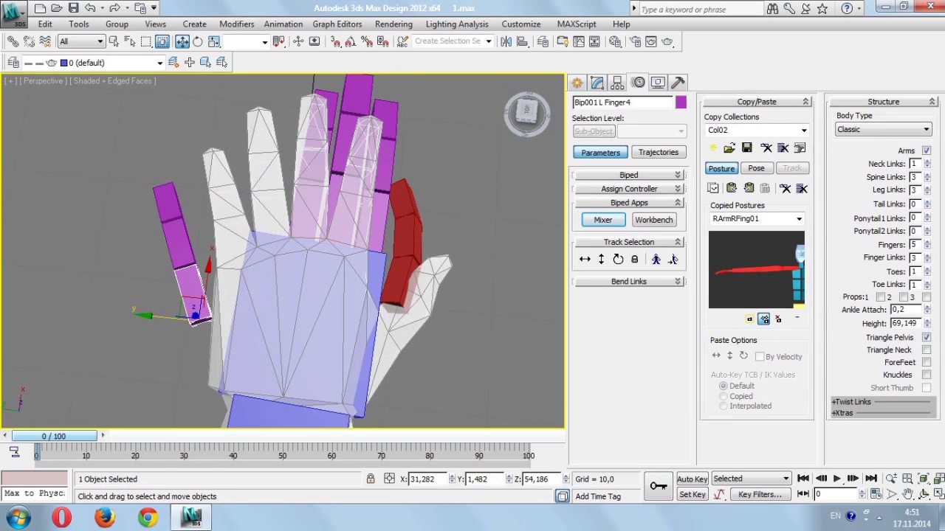
key(ctrl+z)
key(ctrl+z)
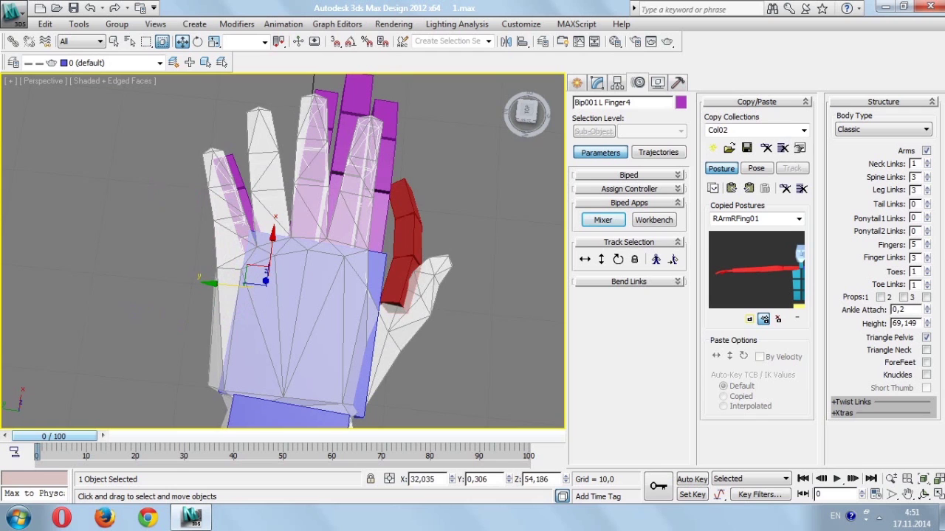
key(ctrl+z)
key(ctrl+z)
alt+middle_drag(281, 251, 280, 184)
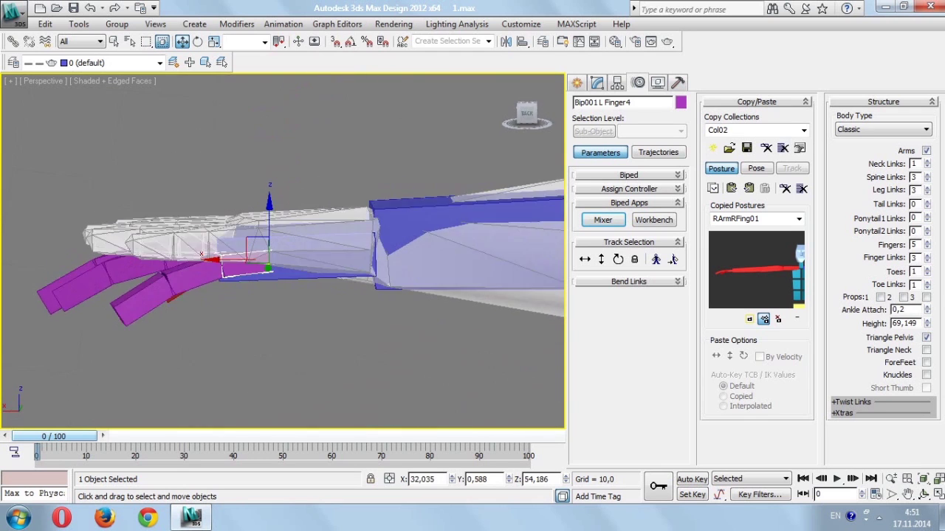
alt+middle_drag(295, 221, 310, 295)
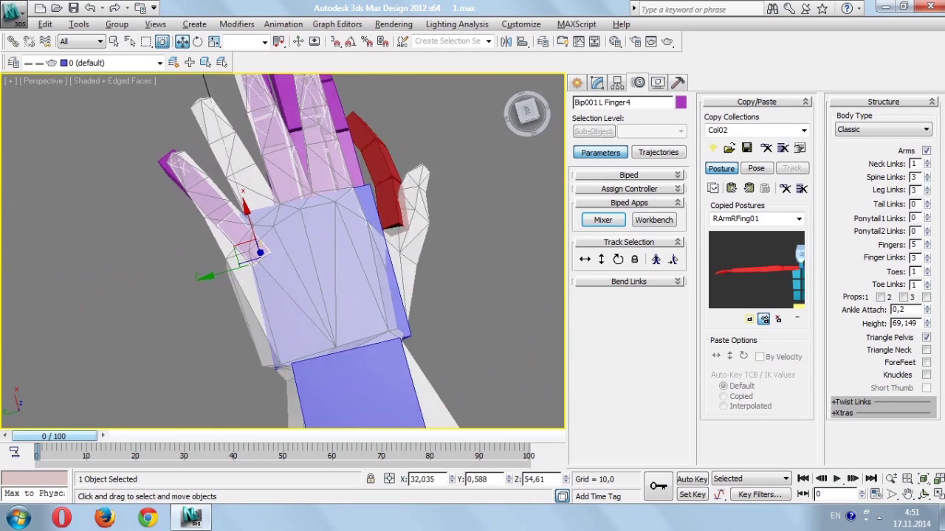
- Move the pinky bones up toward the palm and reset the pinky chain's pose
key(ctrl+z)
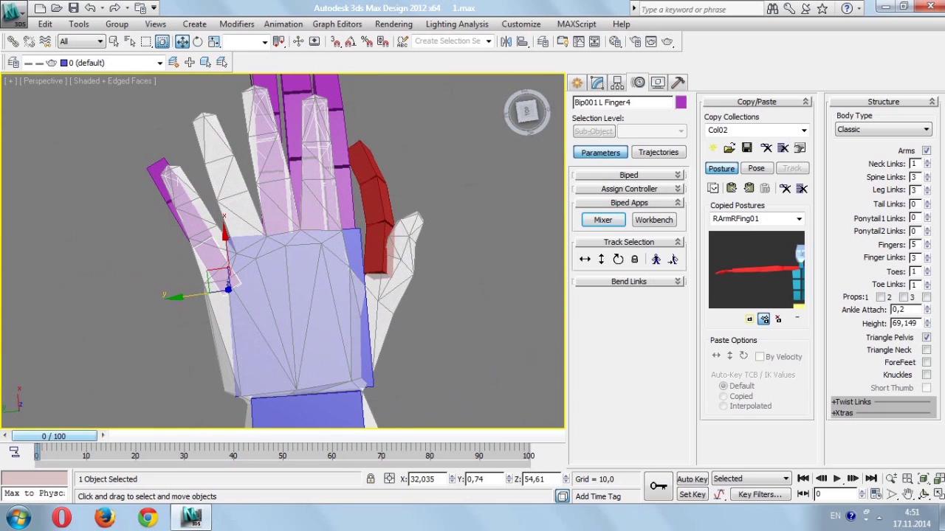
drag(227, 289, 227, 270)
key(e)
key(w)
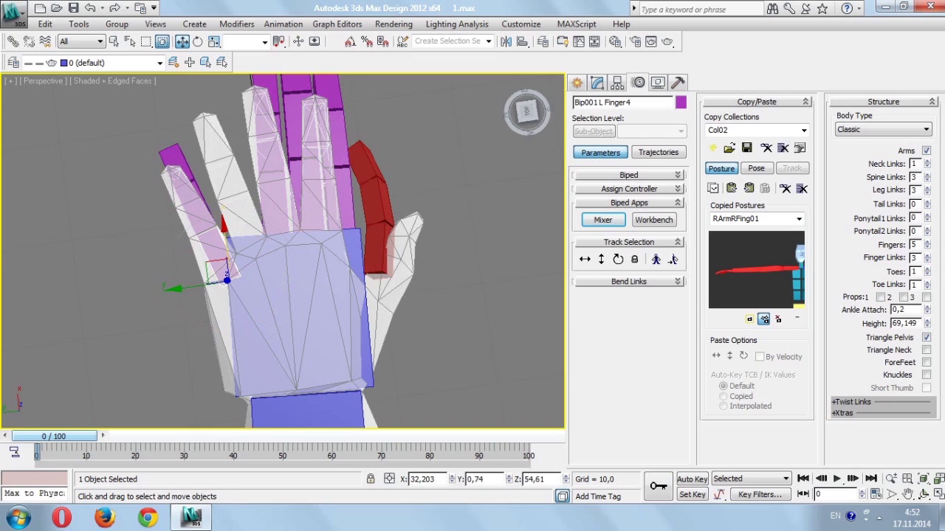
right_click(206, 292)
click(158, 270)
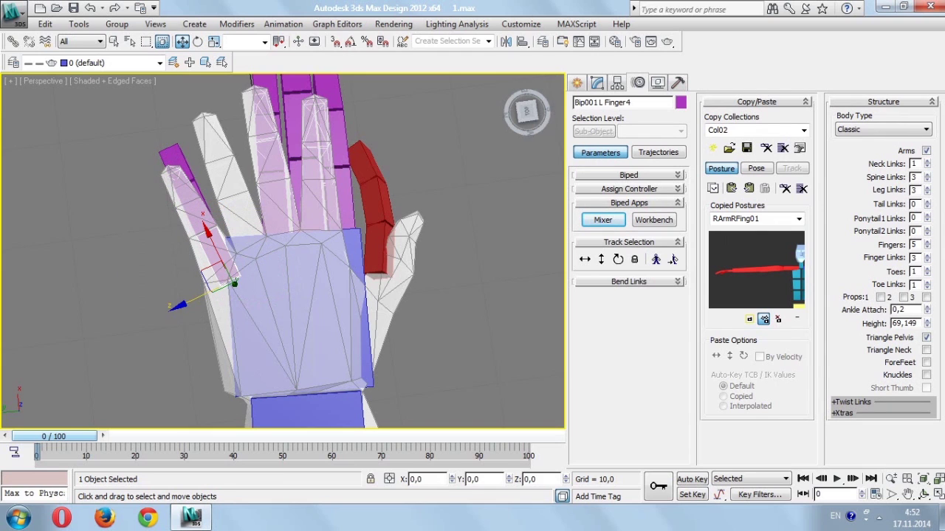
- Zoom and orbit around the left hand to check the upright pinky bones
alt+middle_drag(221, 288, 258, 296)
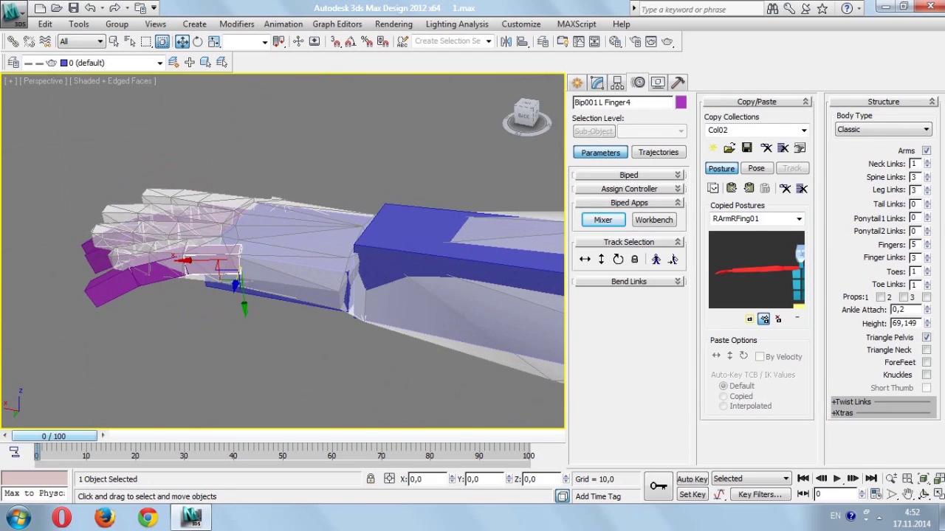
key(z)
key(shift+z)
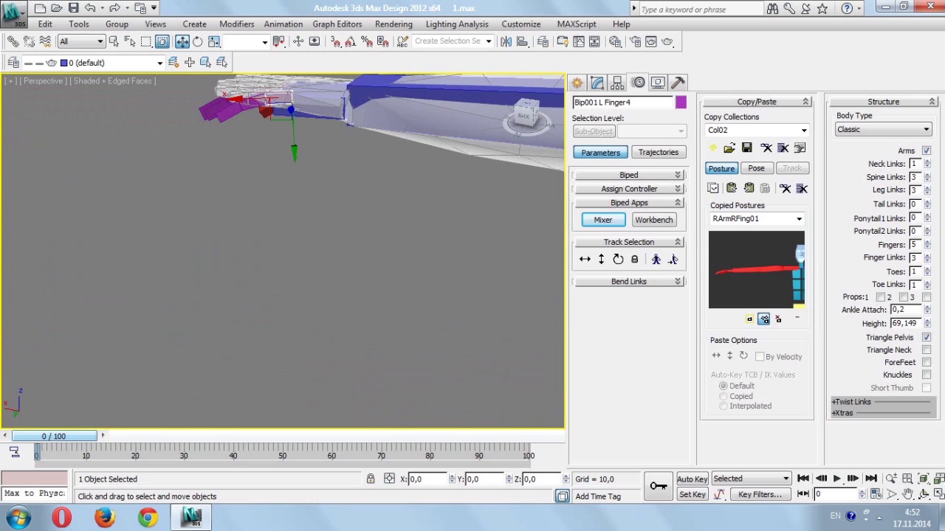
key(z)
key(shift+z)
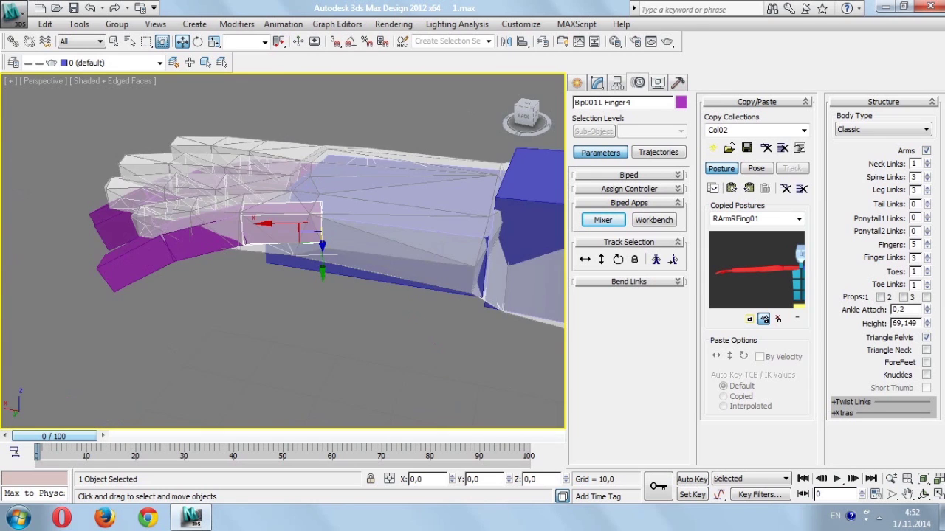
key(shift+z)
mouse_move(280, 251)
alt+middle_down()
mouse_move(280, 303)
mouse_move(266, 317)
alt+middle_up()
- Shorten the left pinky bones with local non-uniform scale: first segment to 87%, tip to 90%
key(e)
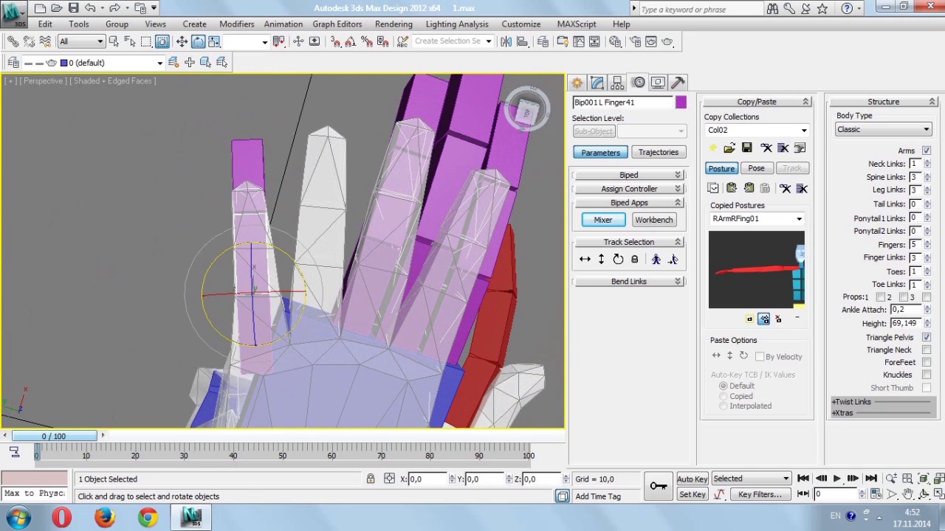
key(r)
right_click(273, 306)
click(236, 296)
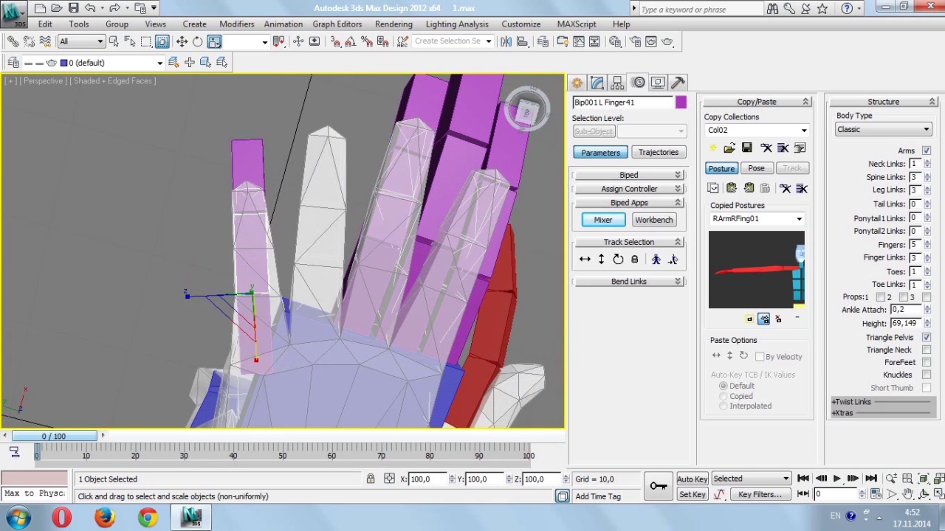
drag(253, 317, 253, 332)
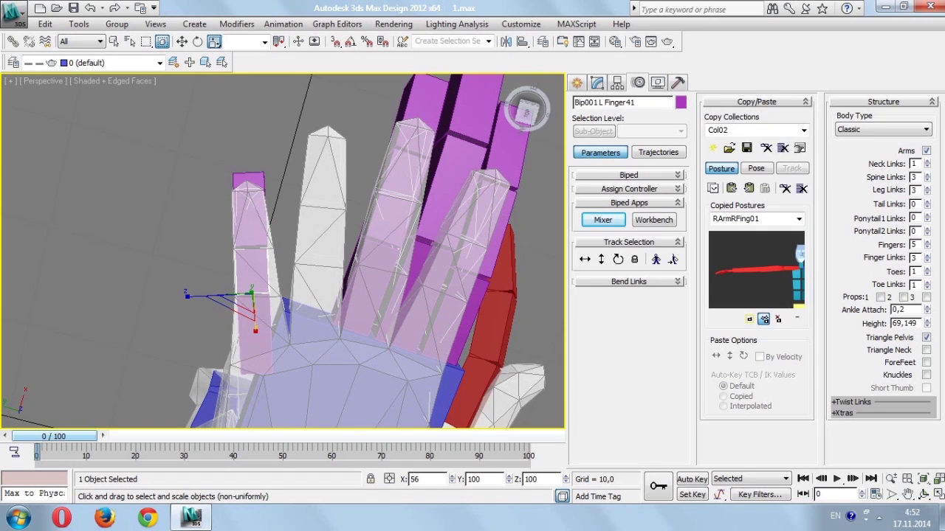
key(Page_Down)
drag(253, 314, 253, 321)
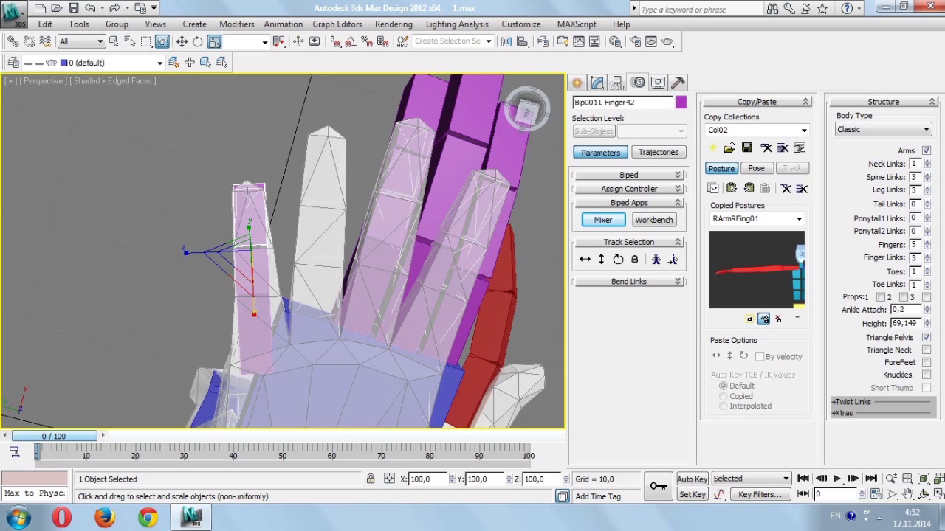
- Rotate the ring finger base bone more upright and shift it into the mesh ring finger
alt+middle_drag(253, 314, 221, 314)
click(275, 303)
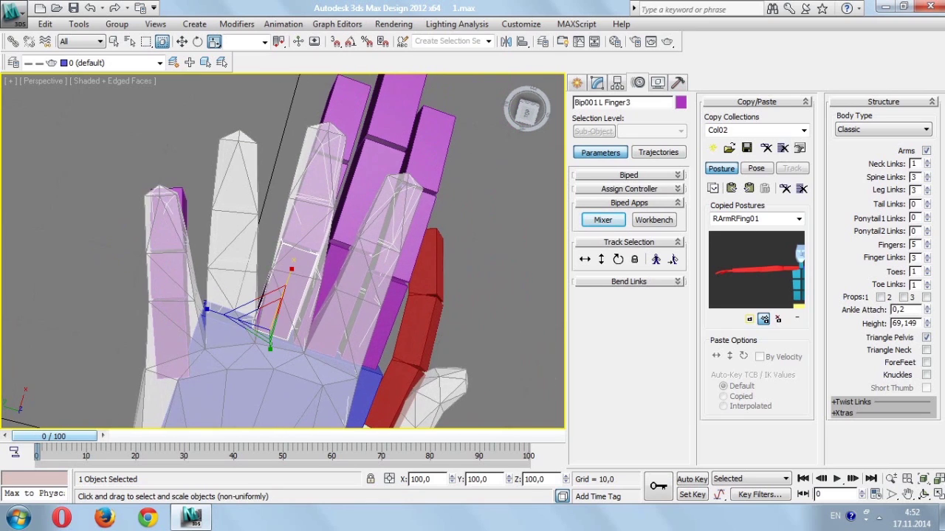
key(e)
mouse_move(275, 303)
mouse_down()
mouse_move(255, 314)
mouse_move(234, 280)
mouse_move(235, 291)
mouse_up()
key(w)
alt+middle_drag(236, 307, 234, 333)
click(171, 339)
click(237, 303)
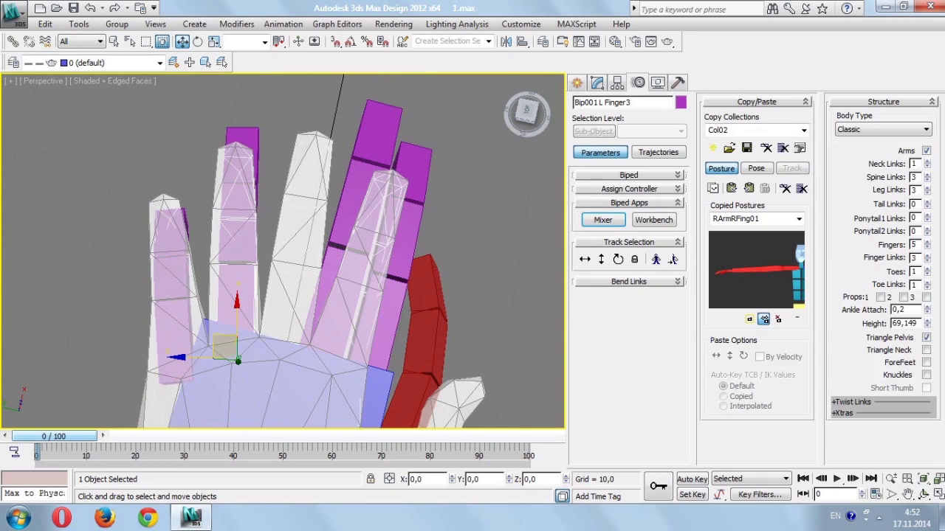
drag(236, 301, 232, 313)
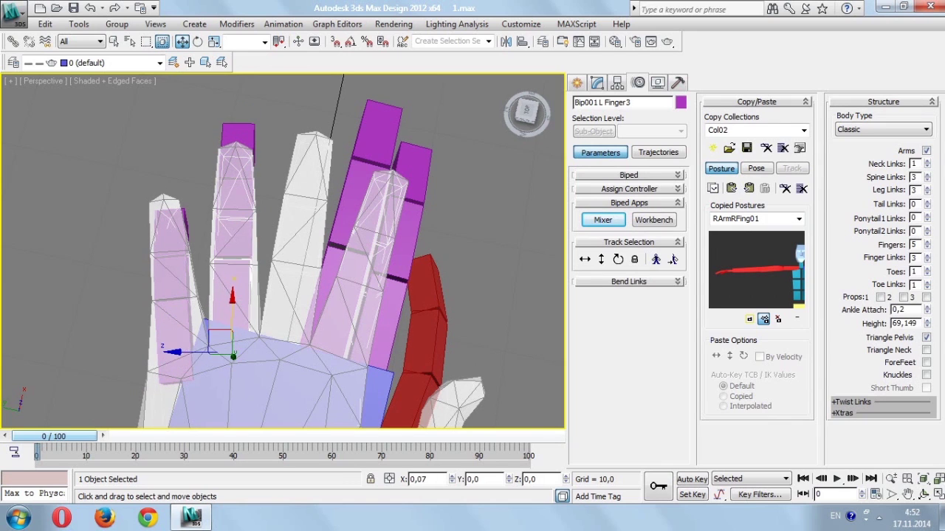
alt+middle_drag(231, 313, 284, 304)
drag(231, 318, 233, 319)
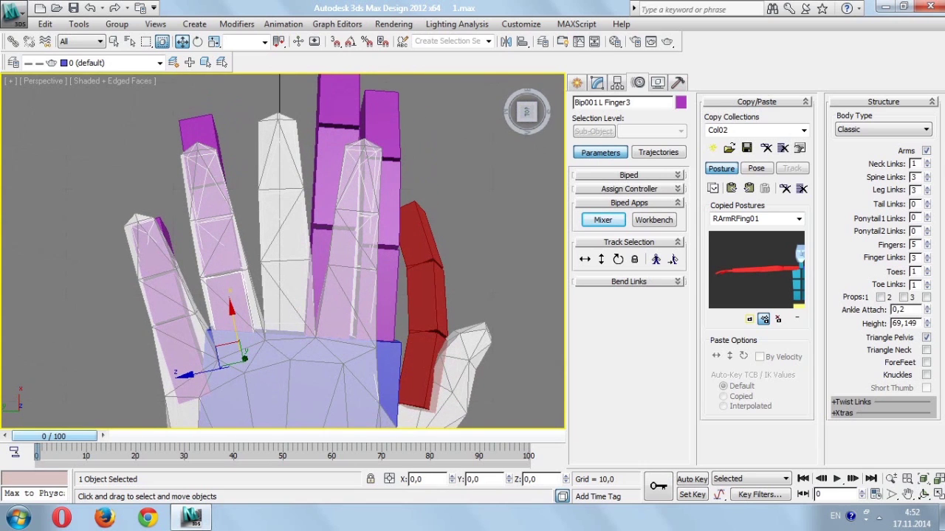
alt+middle_drag(233, 318, 236, 307)
- Shorten the ring finger's second segment to 80% and its tip segment to 87%
click(236, 306)
key(e)
key(r)
drag(251, 399, 248, 383)
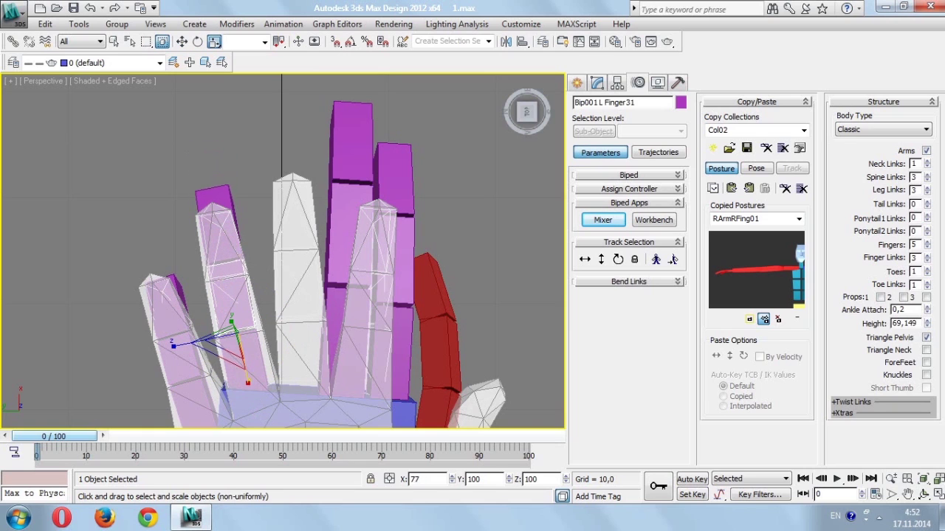
alt+middle_drag(236, 310, 239, 328)
key(Page_Down)
drag(242, 372, 242, 364)
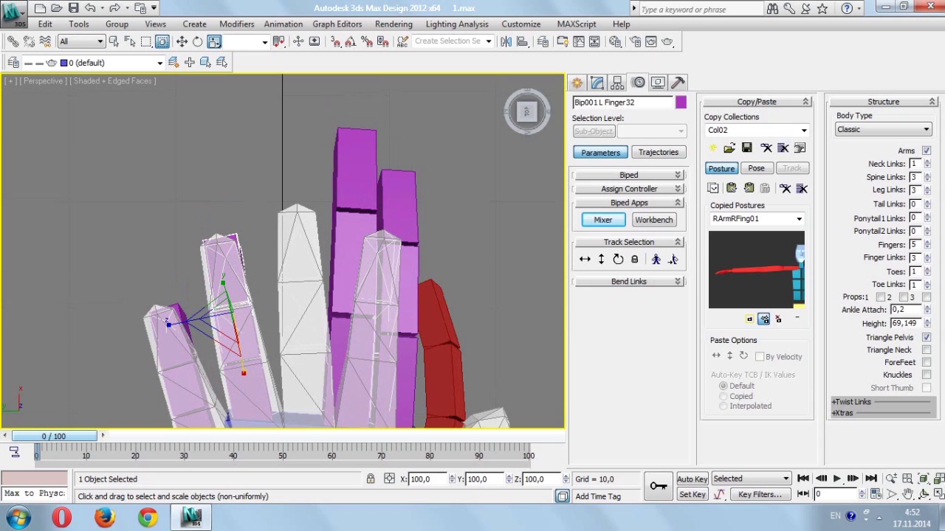
alt+middle_drag(258, 243, 262, 255)
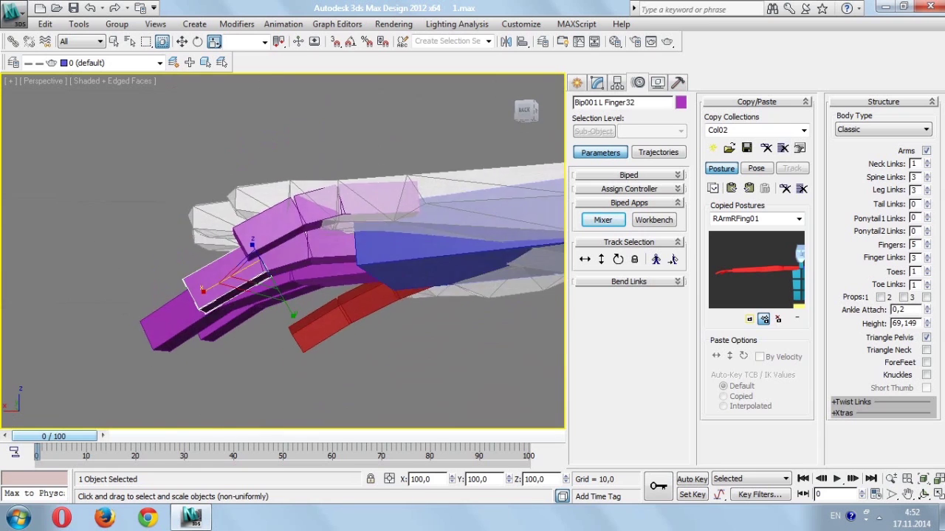
- Bend the second pinky segment about 15.7 degrees
click(328, 232)
key(e)
mouse_move(346, 164)
mouse_down()
mouse_move(329, 173)
mouse_move(287, 164)
mouse_up()
click(292, 221)
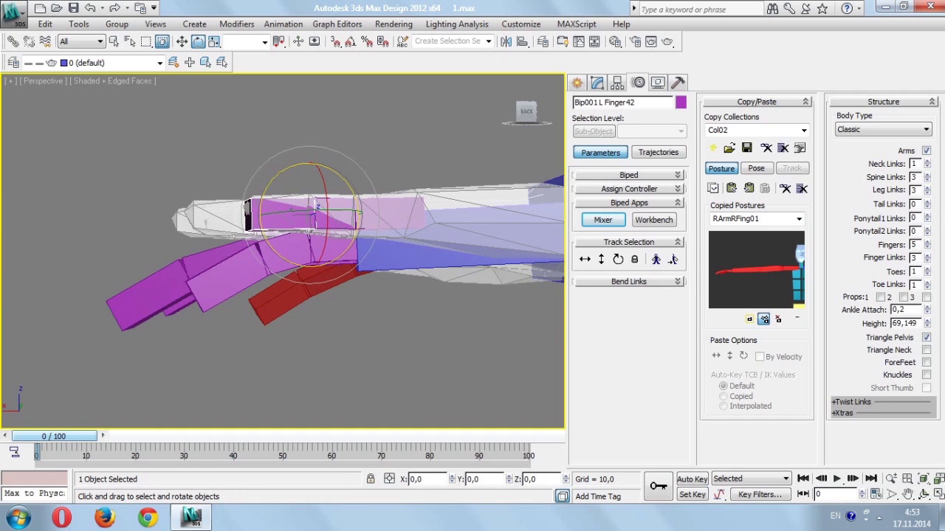
alt+middle_drag(295, 221, 333, 214)
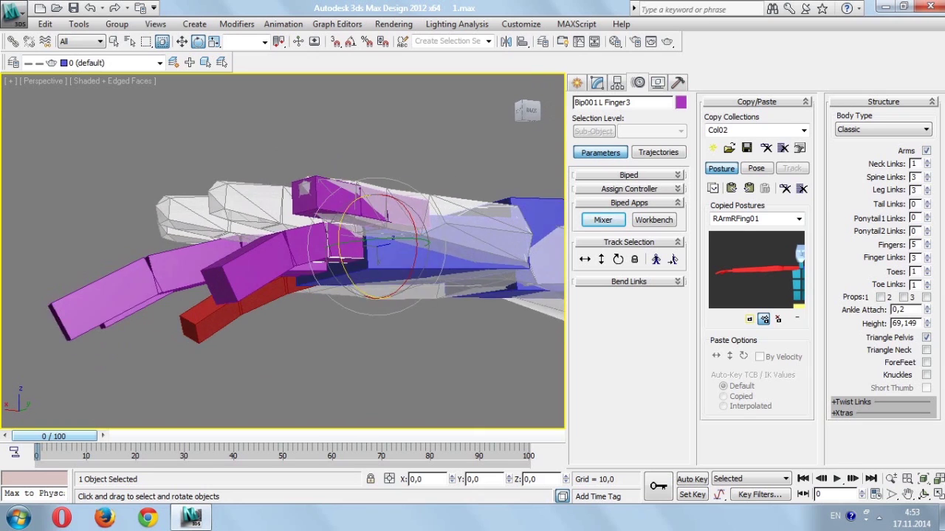
- Bend the ring finger's second segment slightly and its tip segment about 14 degrees
click(295, 255)
key(w)
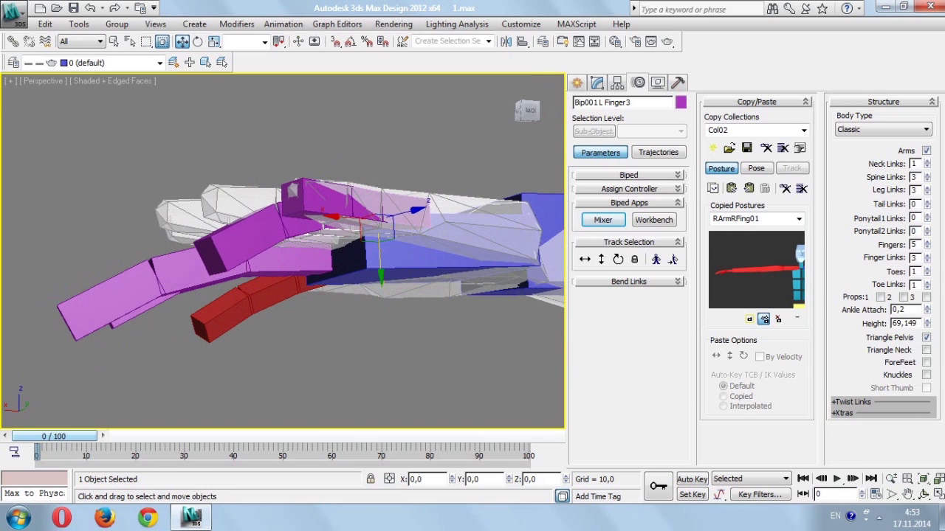
alt+middle_drag(369, 295, 497, 426)
click(325, 210)
key(e)
drag(303, 177, 310, 228)
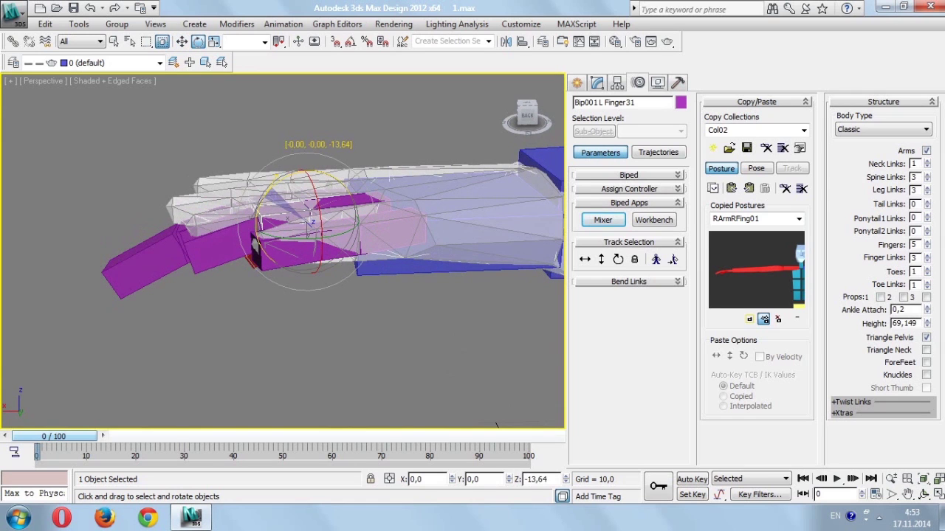
drag(255, 184, 258, 214)
alt+middle_drag(496, 426, 443, 310)
alt+middle_drag(221, 208, 214, 173)
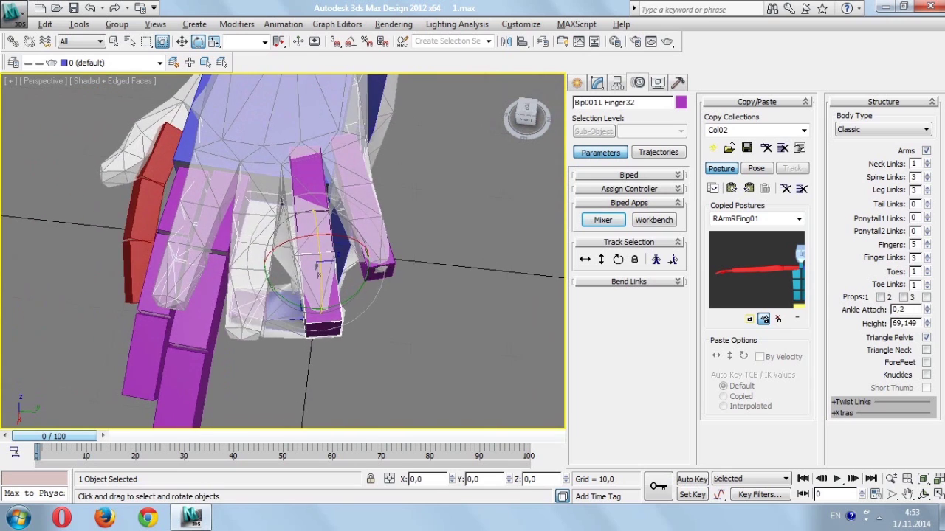
- Rotate the middle finger base bone into the mesh finger and straighten its second segment
click(214, 170)
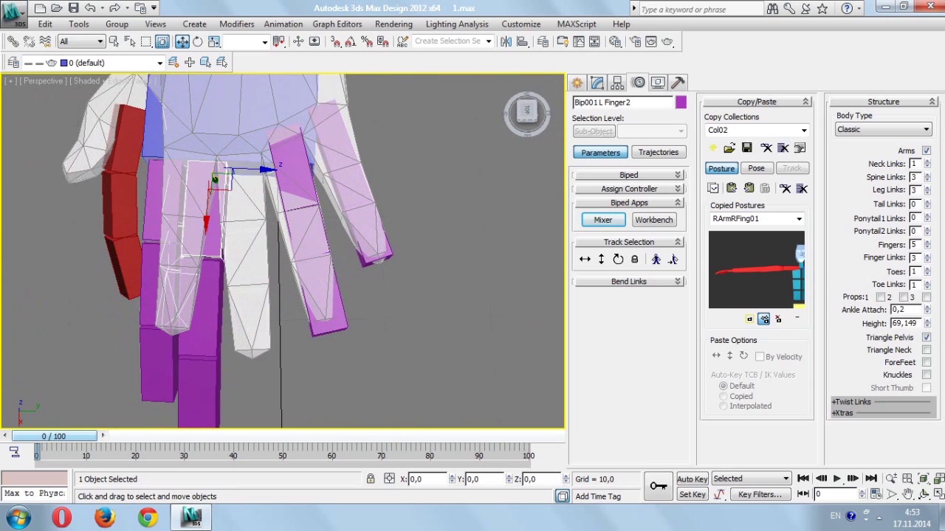
drag(212, 168, 260, 164)
key(w)
alt+middle_drag(262, 170, 302, 122)
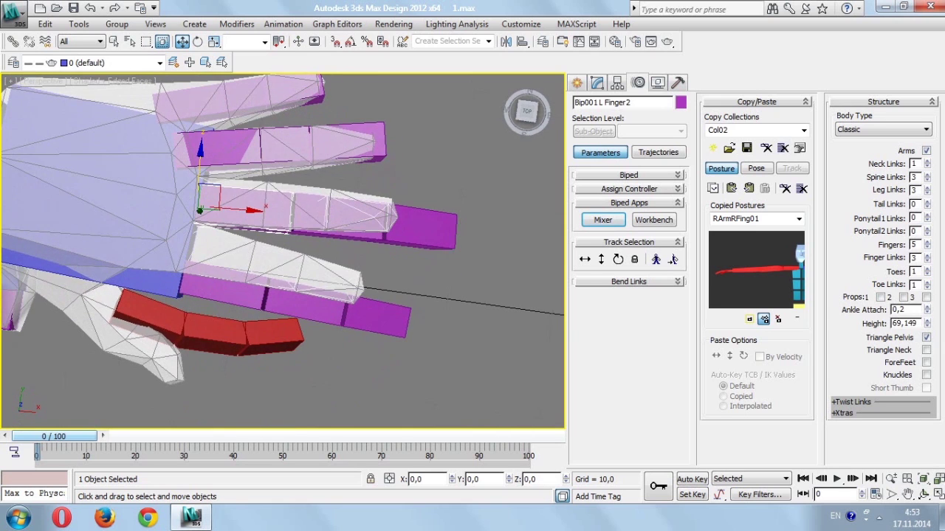
key(Page_Down)
key(e)
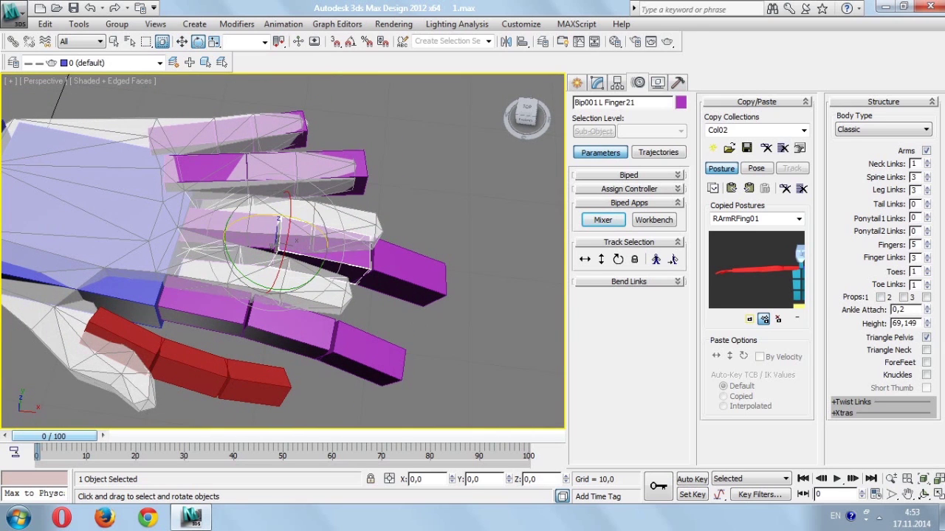
drag(278, 221, 281, 203)
- Raise the middle finger base bone to match the mesh finger
key(Page_Down)
key(Page_Up)
key(Page_Up)
key(w)
alt+middle_drag(370, 233, 240, 221)
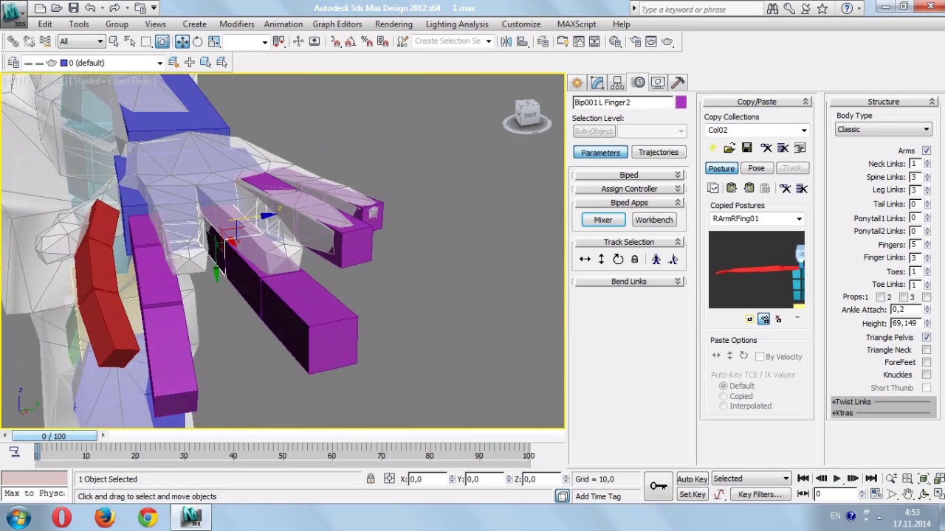
drag(234, 223, 233, 208)
alt+middle_drag(234, 218, 235, 221)
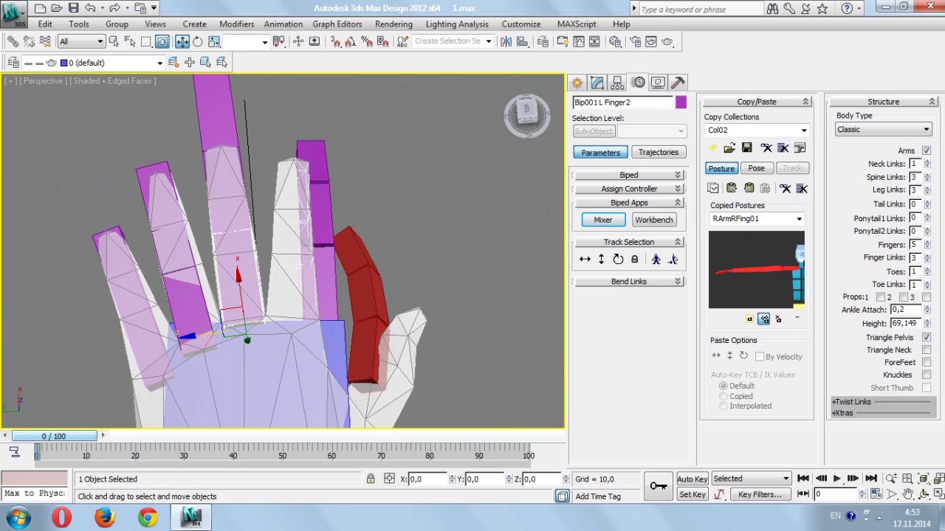
alt+middle_drag(234, 222, 234, 221)
- Scale the middle finger bones: resize the base, shorten the second segment, lengthen the tip
key(e)
key(r)
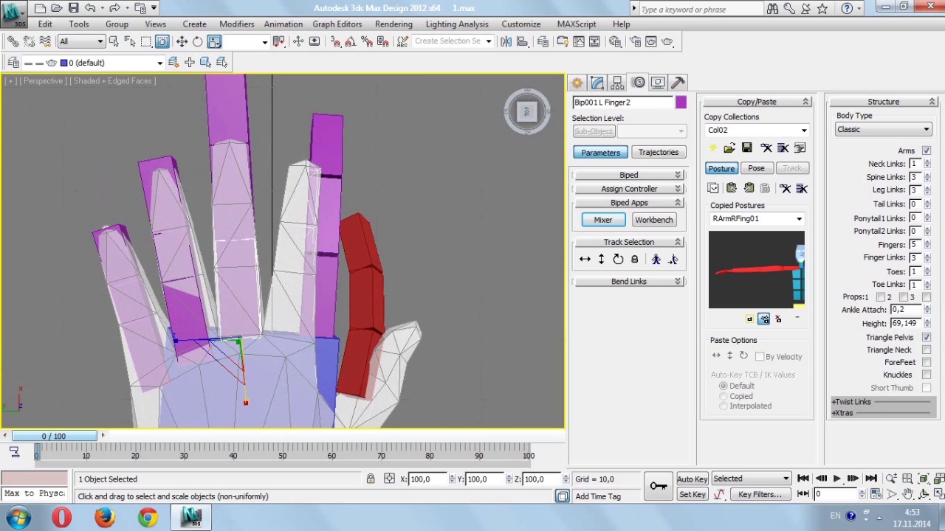
drag(245, 403, 246, 413)
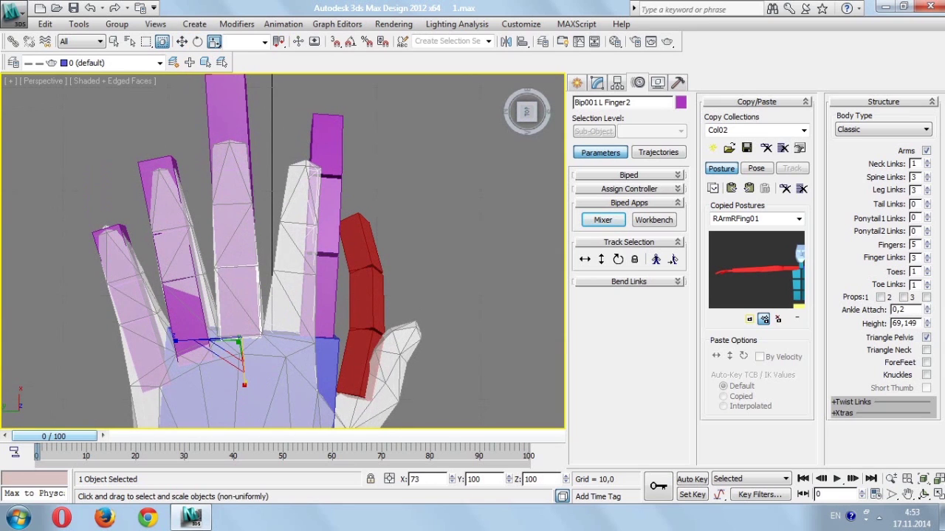
alt+middle_drag(234, 222, 235, 236)
click(222, 325)
drag(232, 393, 230, 398)
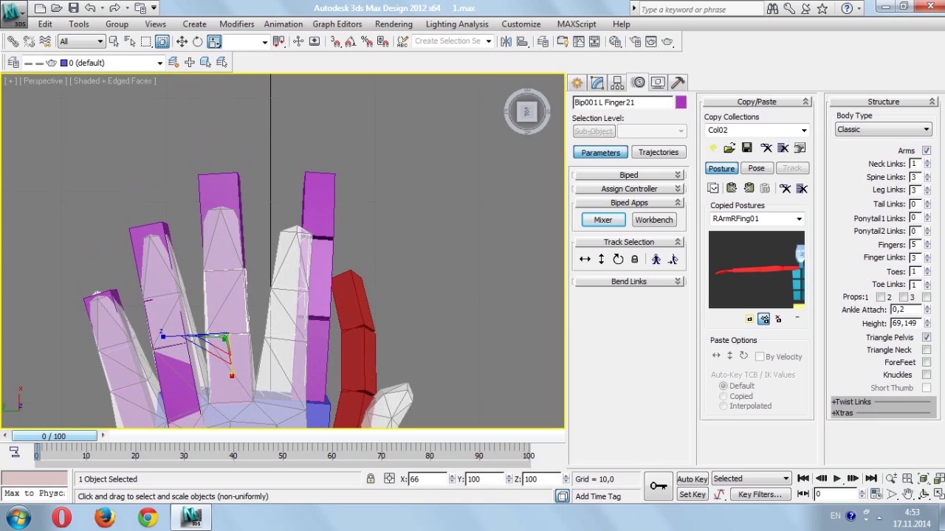
click(222, 243)
drag(221, 272, 222, 262)
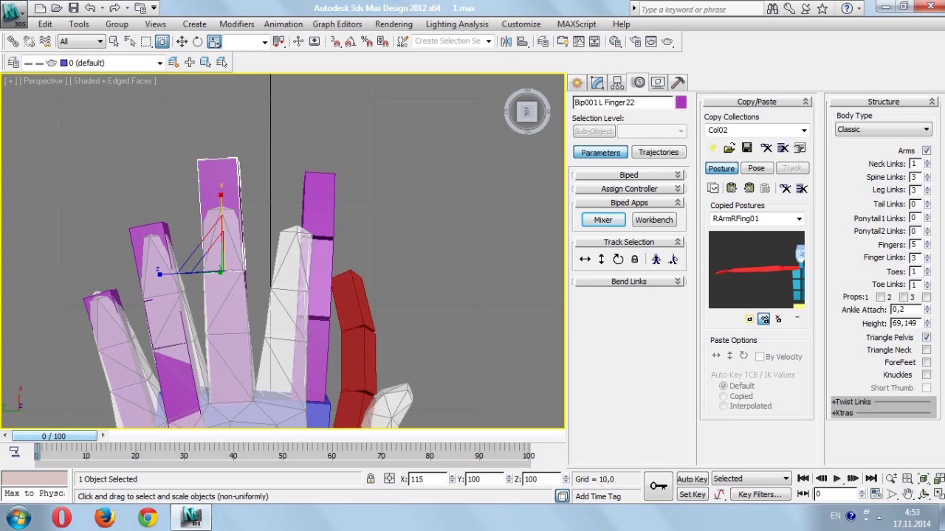
mouse_move(221, 258)
alt+middle_down()
mouse_move(221, 237)
mouse_move(224, 248)
alt+middle_up()
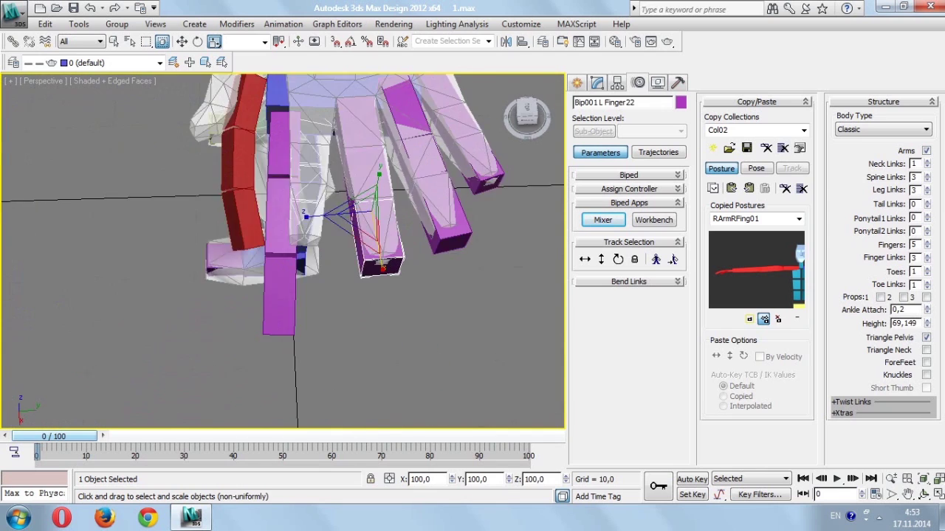
click(274, 310)
key(w)
alt+middle_drag(275, 310, 354, 292)
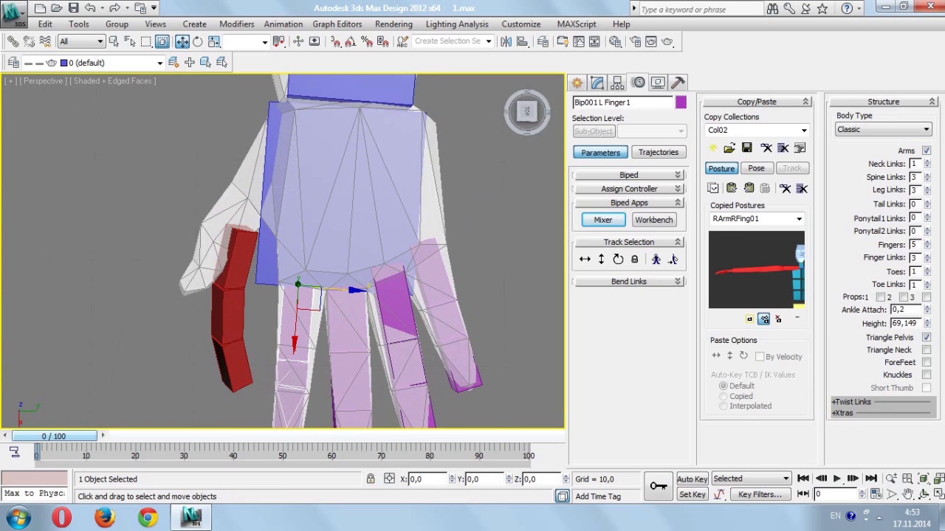
- Shift the index finger base bone sideways into the mesh index finger
drag(305, 289, 308, 289)
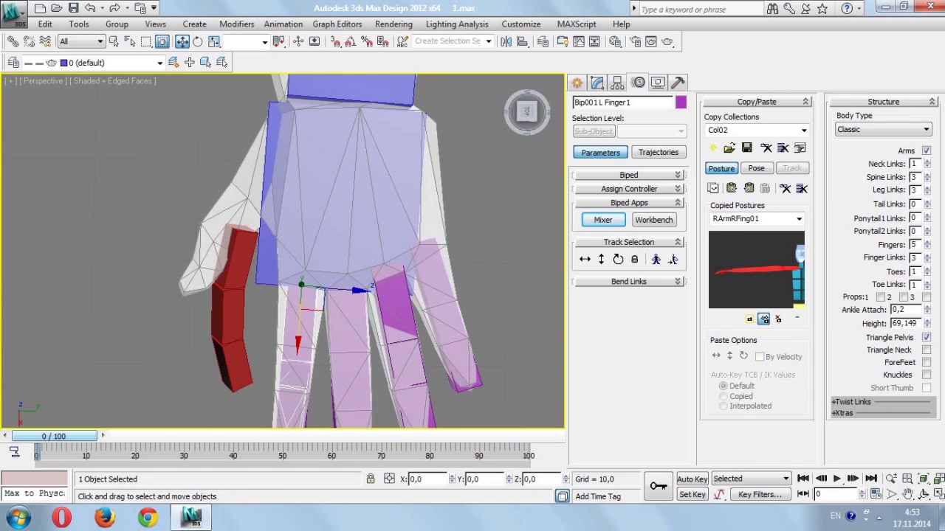
alt+middle_drag(354, 291, 310, 317)
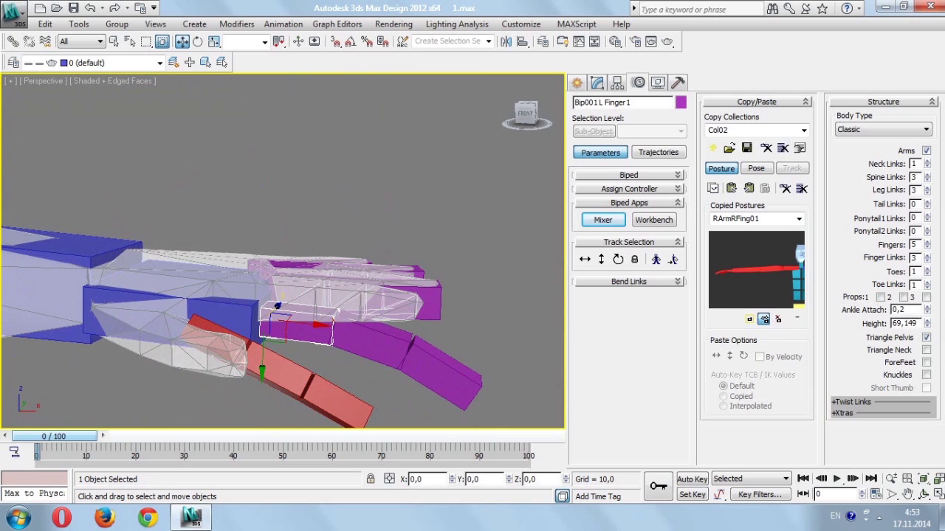
drag(281, 310, 284, 323)
alt+middle_drag(283, 323, 317, 347)
key(Page_Down)
key(Page_Down)
key(e)
mouse_move(413, 314)
mouse_down()
mouse_move(428, 347)
mouse_move(424, 317)
mouse_up()
key(Page_Up)
key(Page_Up)
mouse_move(318, 347)
alt+middle_down()
mouse_move(287, 329)
mouse_move(281, 295)
alt+middle_up()
scroll(244, 332, up, 5)
scroll(244, 332, down, 6)
- Shorten the index finger base bone along X to about 80
key(r)
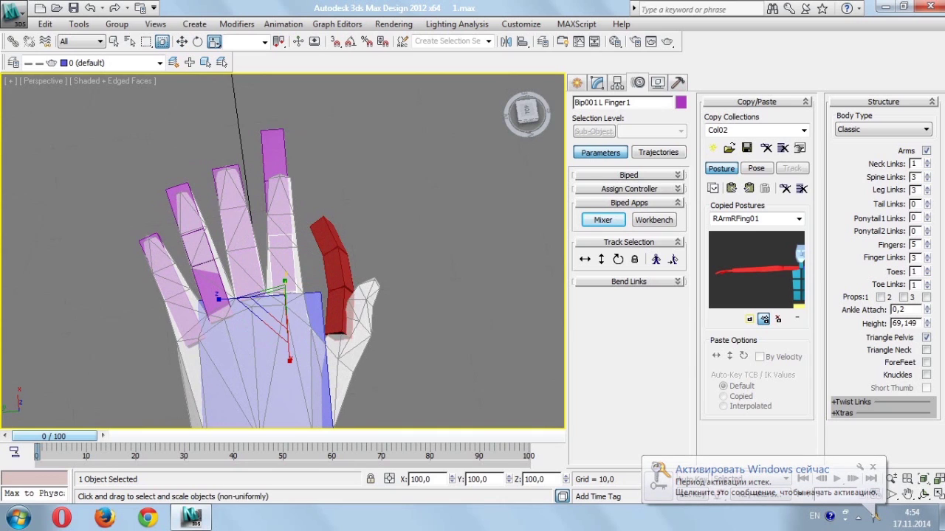
drag(288, 324, 286, 311)
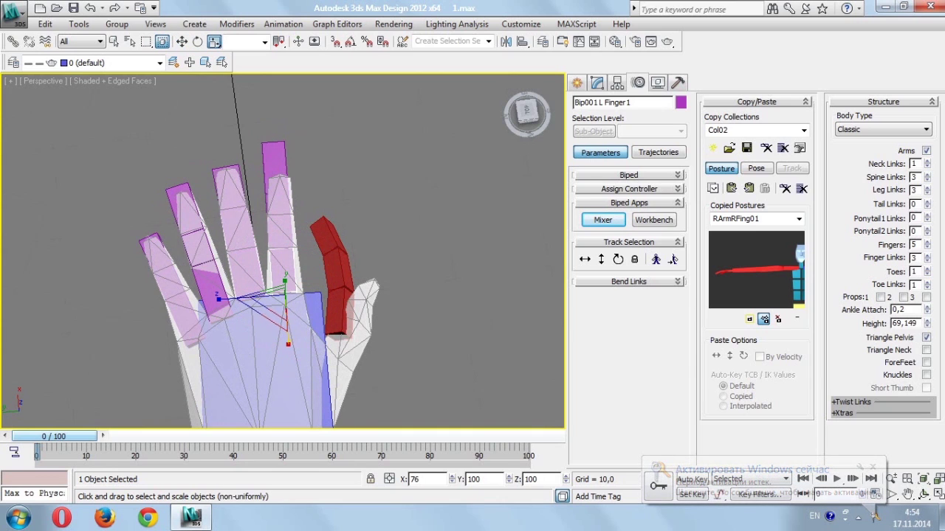
middle_drag(295, 222, 295, 289)
key(e)
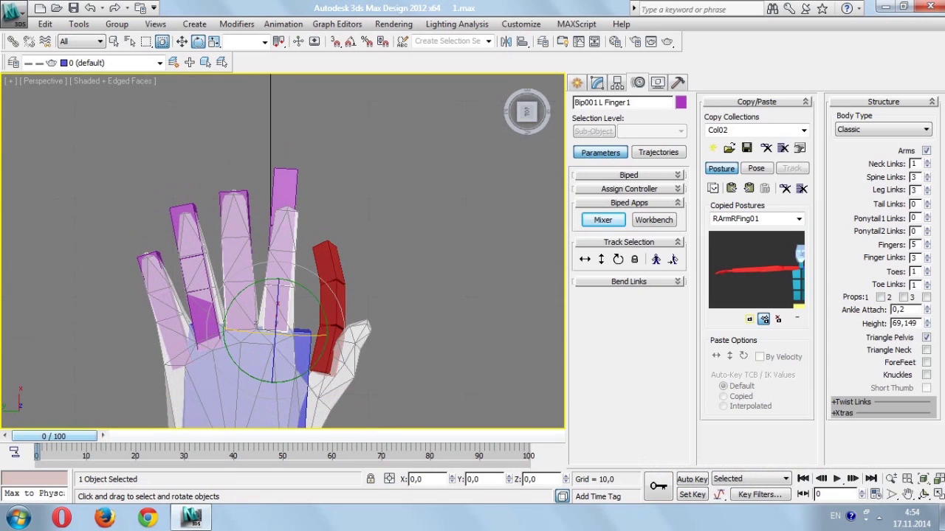
key(w)
key(r)
key(r)
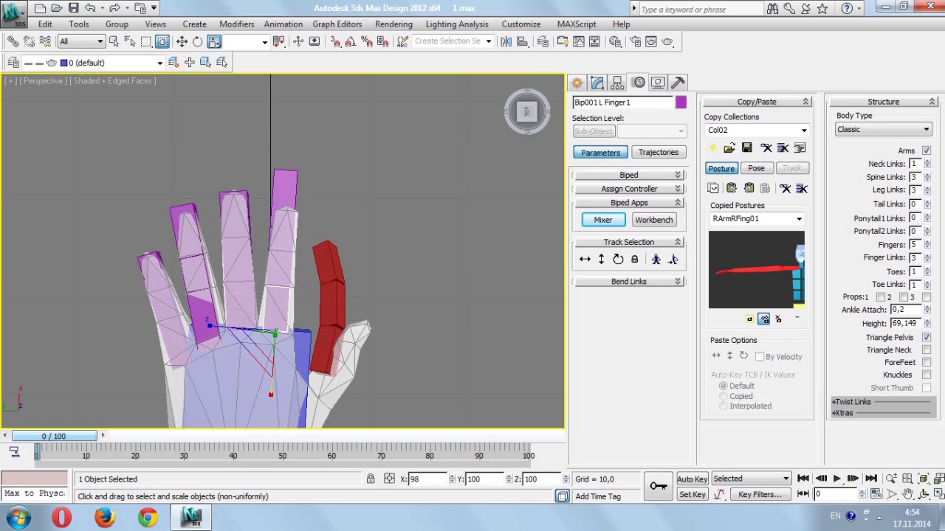
alt+middle_drag(295, 251, 295, 221)
- Tilt the index fingertip segment slightly into the mesh finger
key(Page_Down)
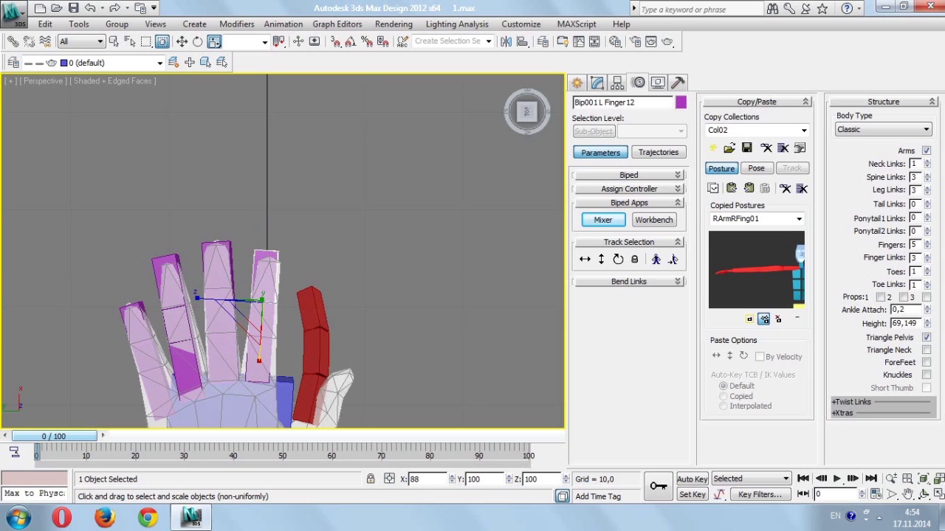
key(e)
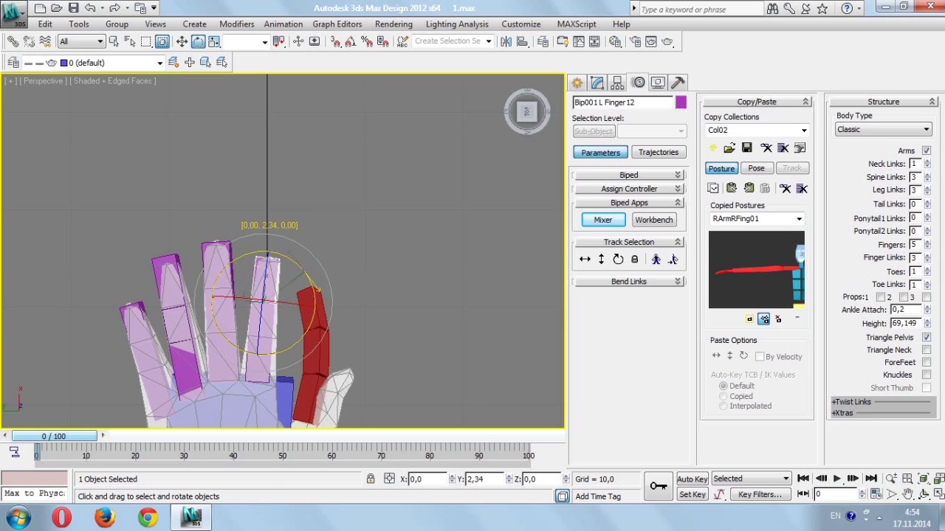
key(w)
alt+middle_drag(295, 281, 221, 273)
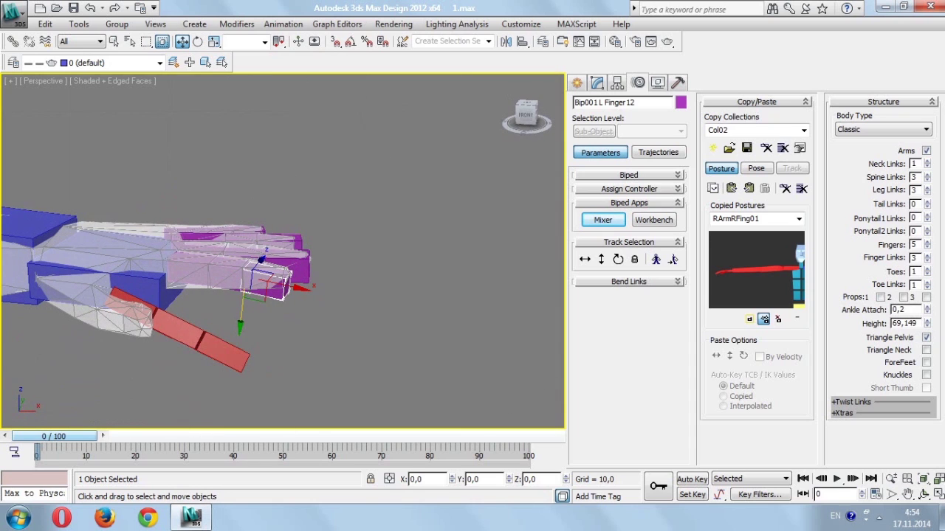
key(e)
drag(289, 295, 285, 304)
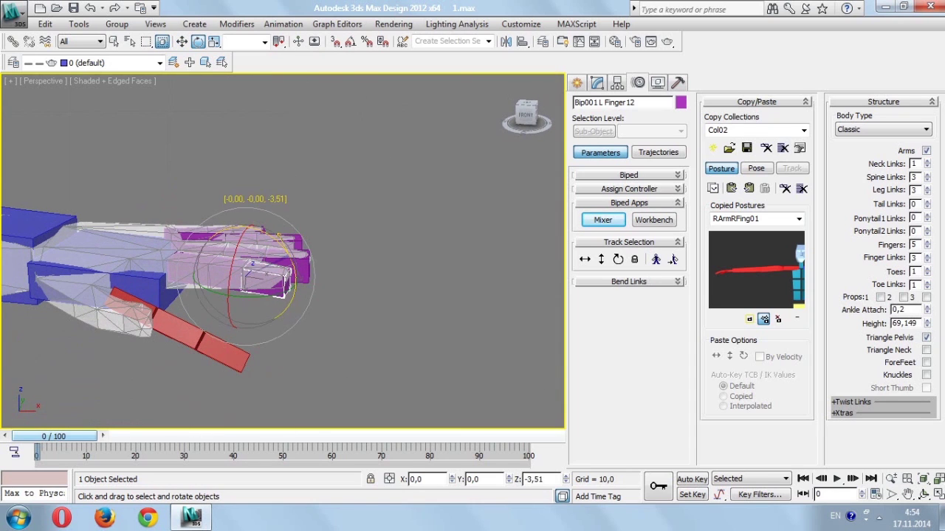
mouse_move(244, 285)
alt+middle_down()
mouse_move(221, 244)
mouse_move(221, 296)
alt+middle_up()
click(221, 303)
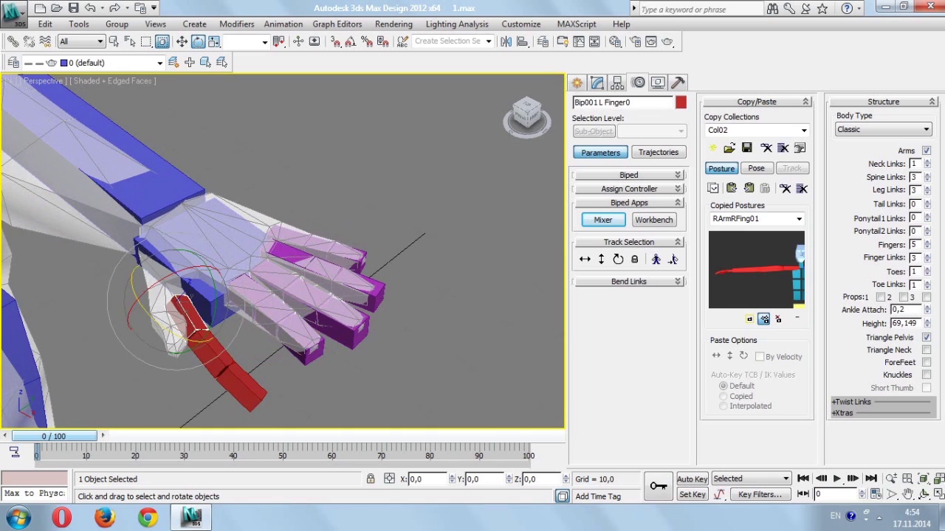
- Change the thumb bone's quad-menu options and undo a stray thumb move
scroll(244, 189, up, 5)
scroll(244, 189, down, 5)
key(w)
alt+middle_drag(281, 251, 280, 192)
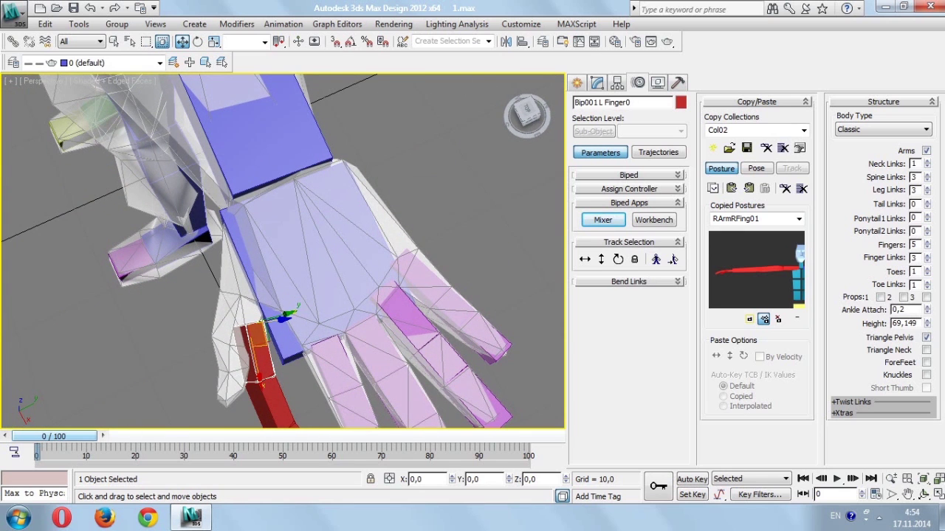
alt+middle_drag(266, 340, 273, 317)
right_click(273, 317)
click(299, 296)
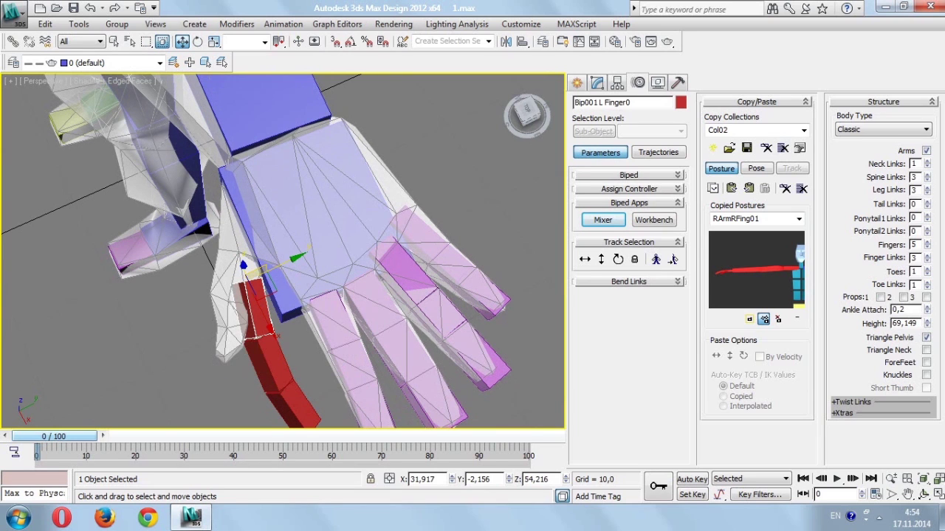
alt+middle_drag(273, 269, 273, 229)
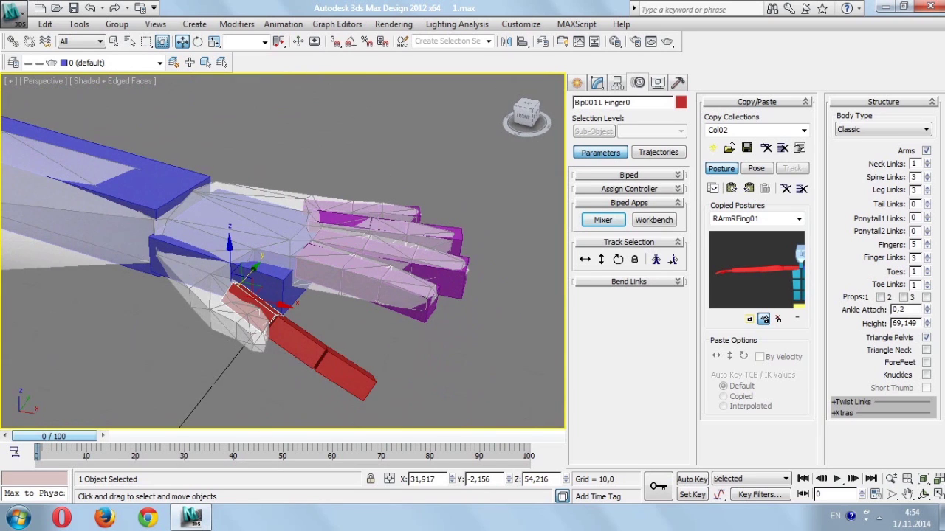
key(ctrl+z)
- Rotate the thumb base bone up to near horizontal toward the mesh thumb
key(e)
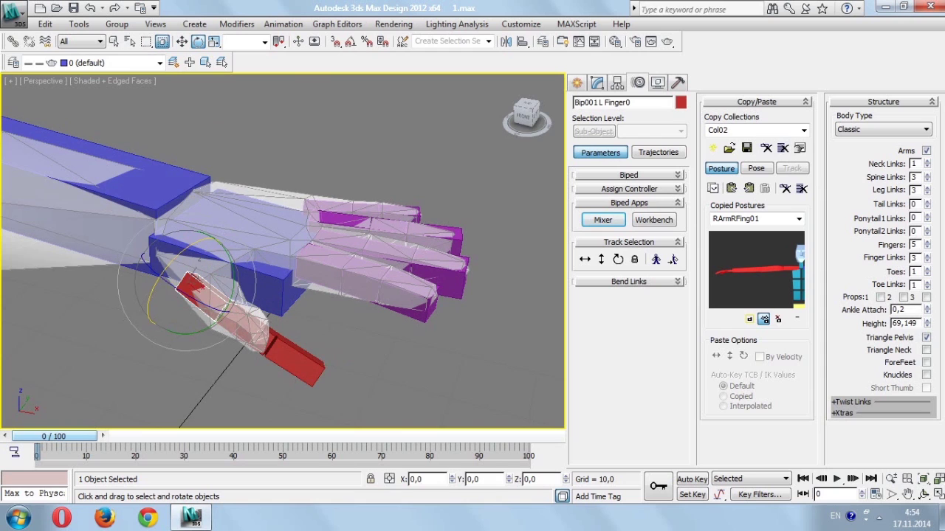
drag(222, 310, 236, 340)
alt+middle_drag(237, 340, 236, 310)
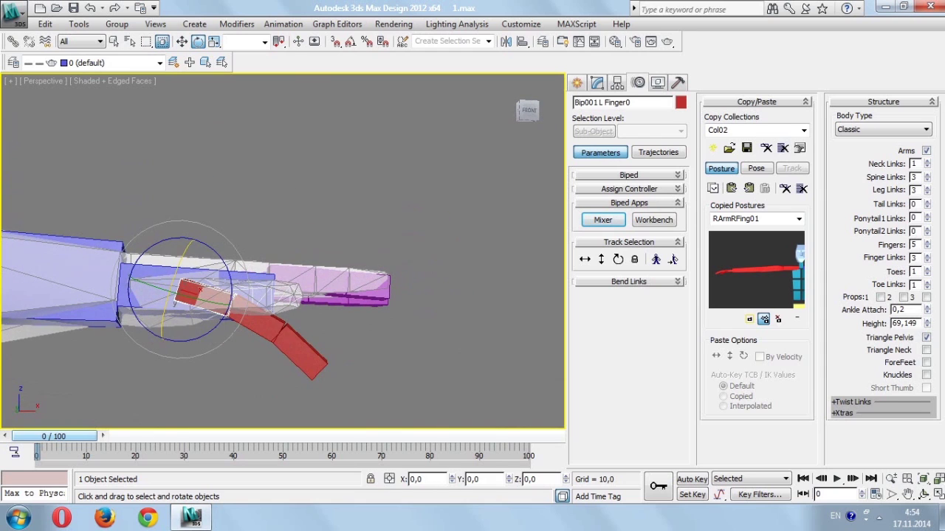
drag(221, 325, 225, 302)
drag(177, 336, 184, 292)
mouse_move(296, 184)
alt+middle_down()
mouse_move(295, 243)
mouse_move(295, 205)
alt+middle_up()
drag(178, 335, 180, 362)
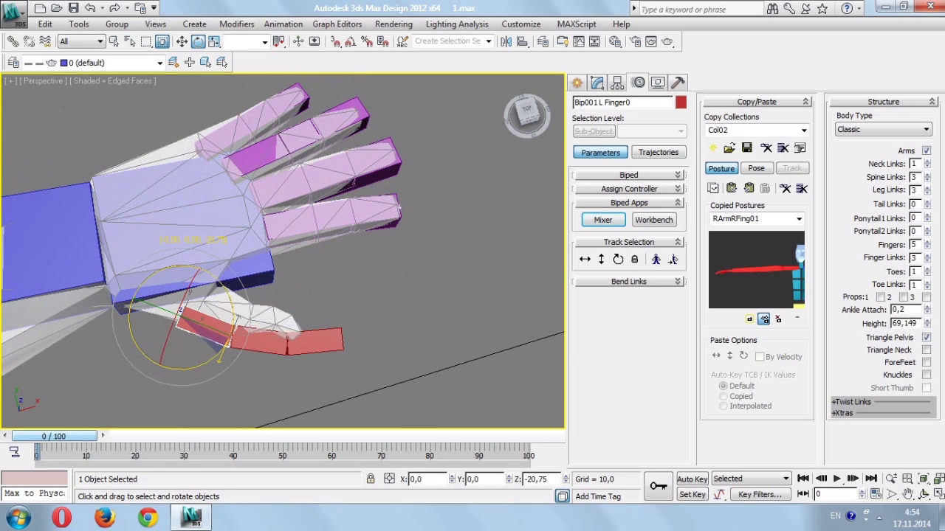
- Move the thumb base bone up toward the palm so it sits inside the mesh thumb
key(w)
drag(174, 304, 160, 285)
mouse_move(295, 221)
alt+middle_down()
mouse_move(295, 251)
mouse_move(317, 214)
alt+middle_up()
scroll(280, 251, up, 3)
alt+middle_drag(280, 251, 340, 236)
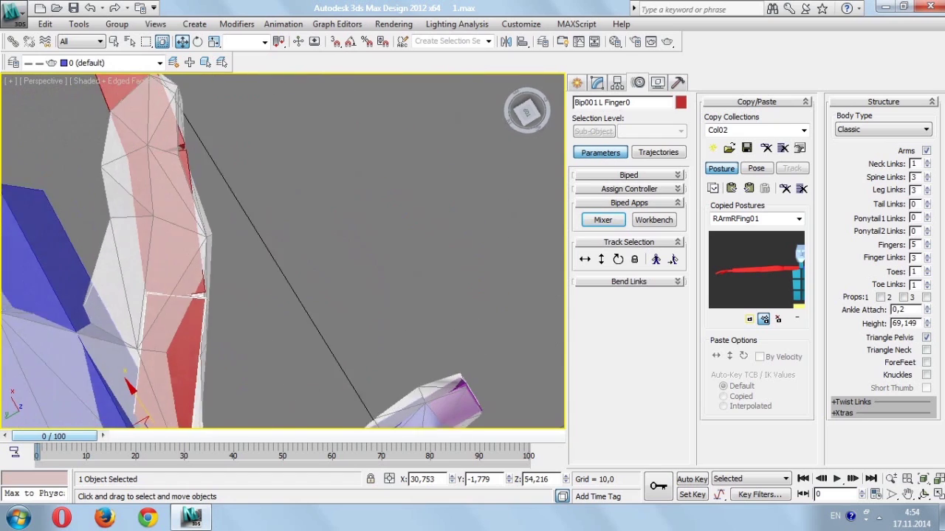
scroll(280, 251, down, 3)
alt+middle_drag(281, 251, 295, 243)
scroll(281, 251, up, 3)
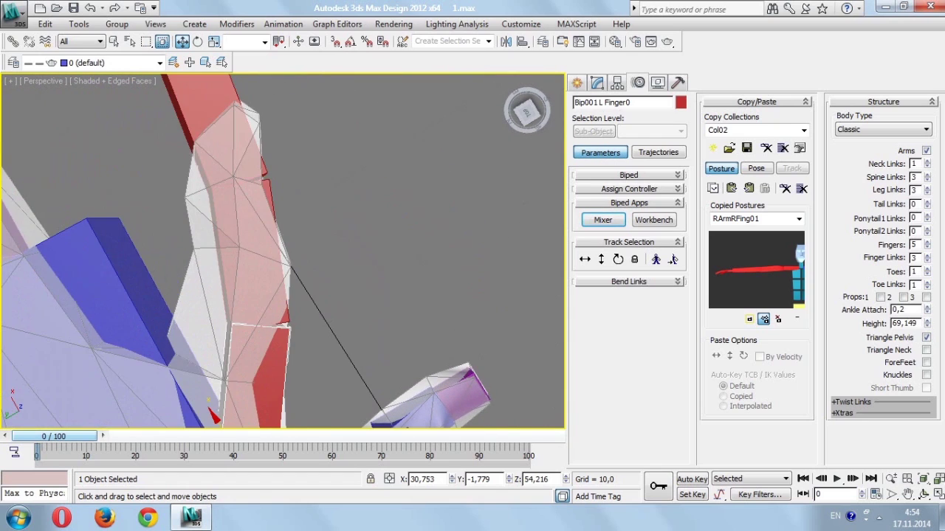
scroll(280, 251, down, 3)
scroll(280, 251, up, 1)
drag(214, 347, 208, 336)
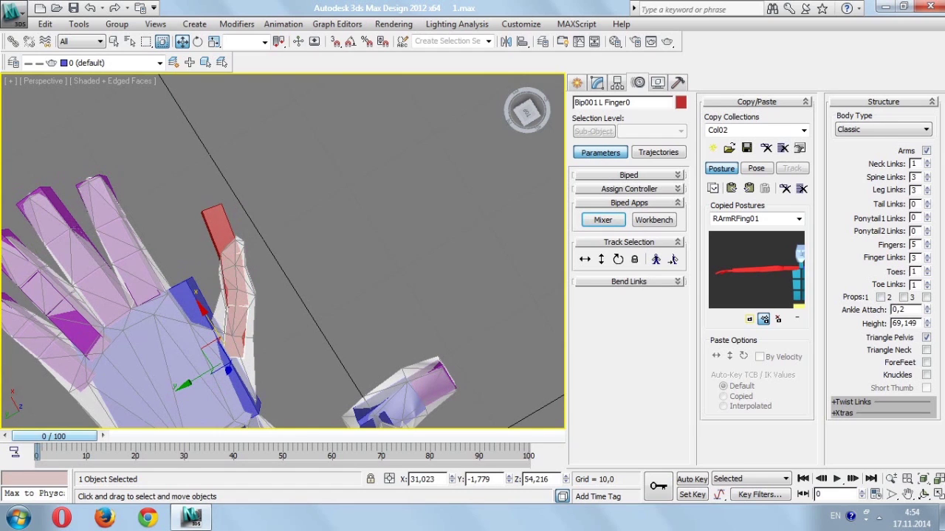
scroll(280, 251, up, 2)
scroll(280, 251, up, 2)
mouse_move(281, 251)
alt+middle_down()
mouse_move(266, 254)
mouse_move(280, 238)
alt+middle_up()
- Lengthen and slim the thumb's base bone to fit the mesh
key(r)
drag(201, 369, 186, 413)
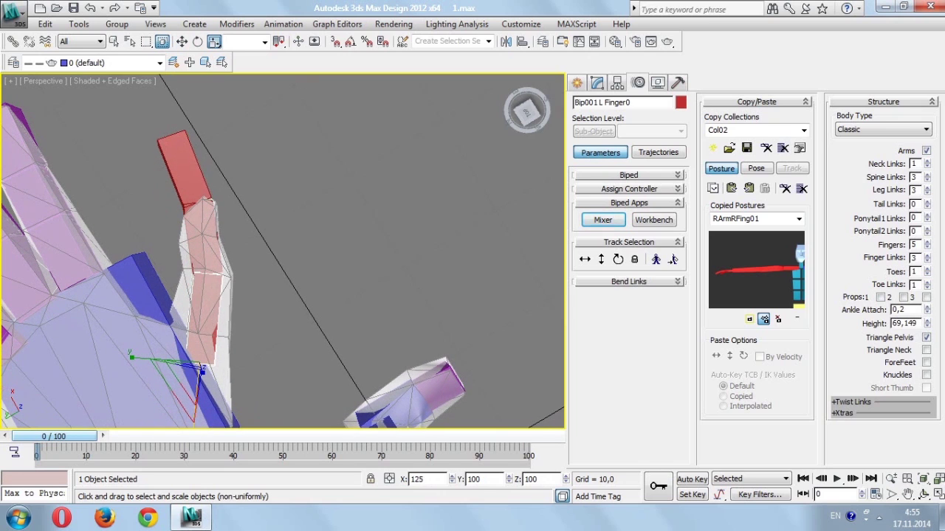
click(208, 269)
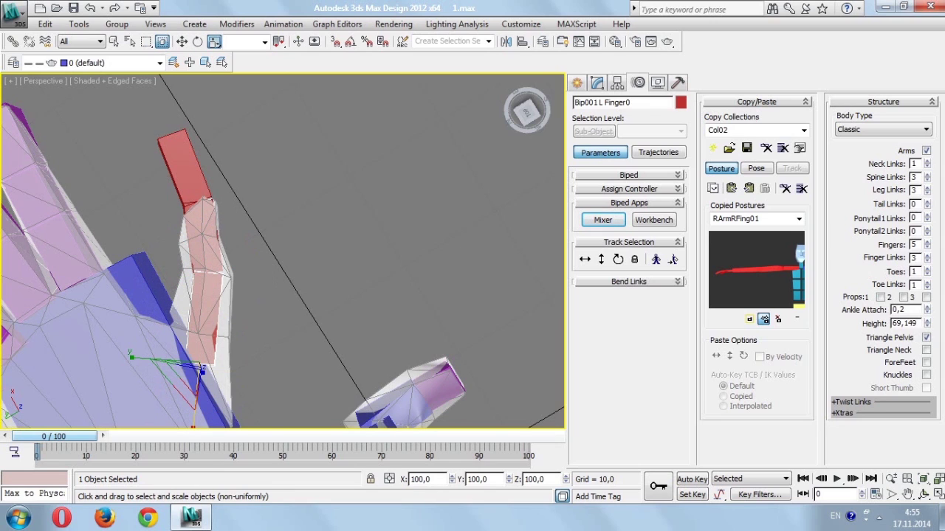
drag(201, 369, 196, 382)
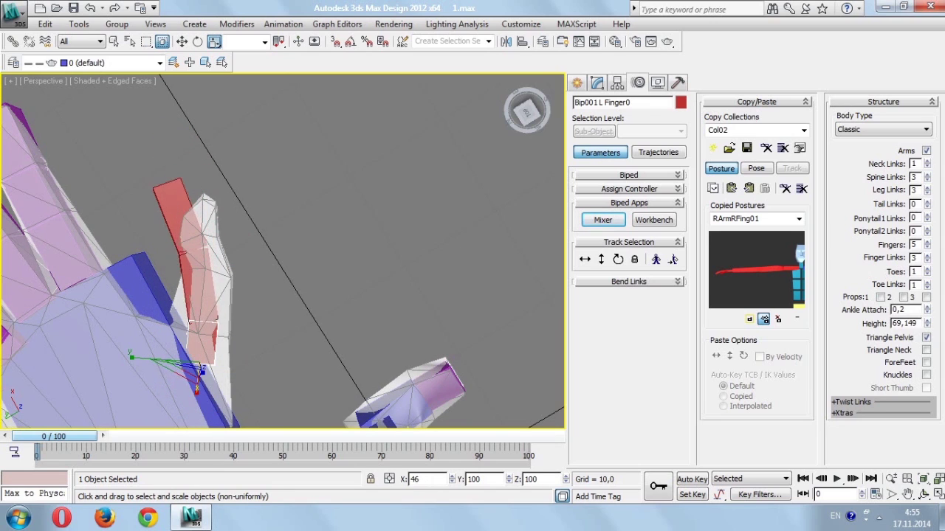
- Rotate the thumb's second segment upright along the mesh and stretch it slightly
click(202, 329)
key(e)
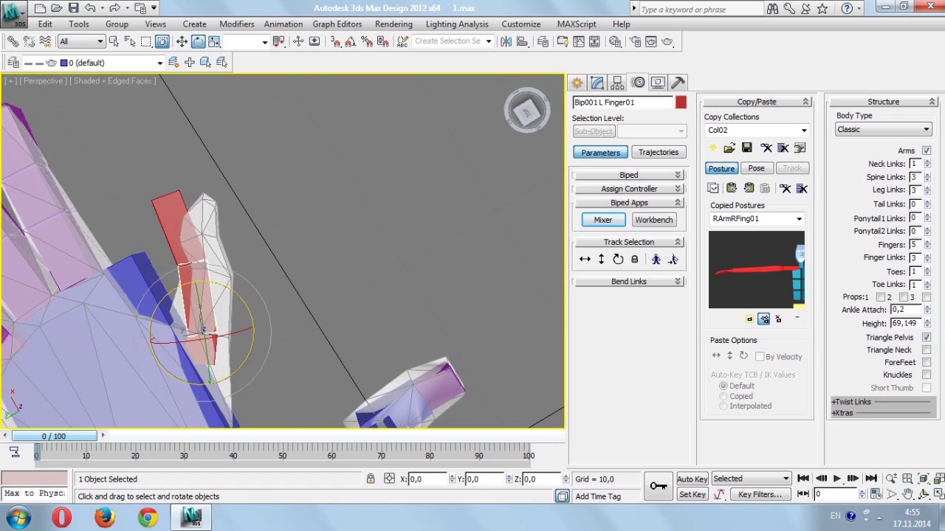
drag(236, 299, 251, 307)
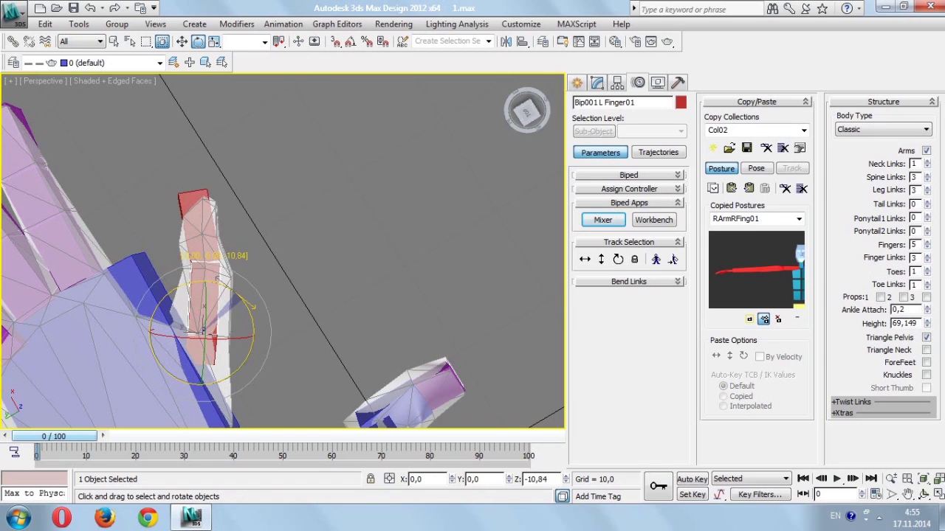
key(r)
drag(204, 338, 208, 339)
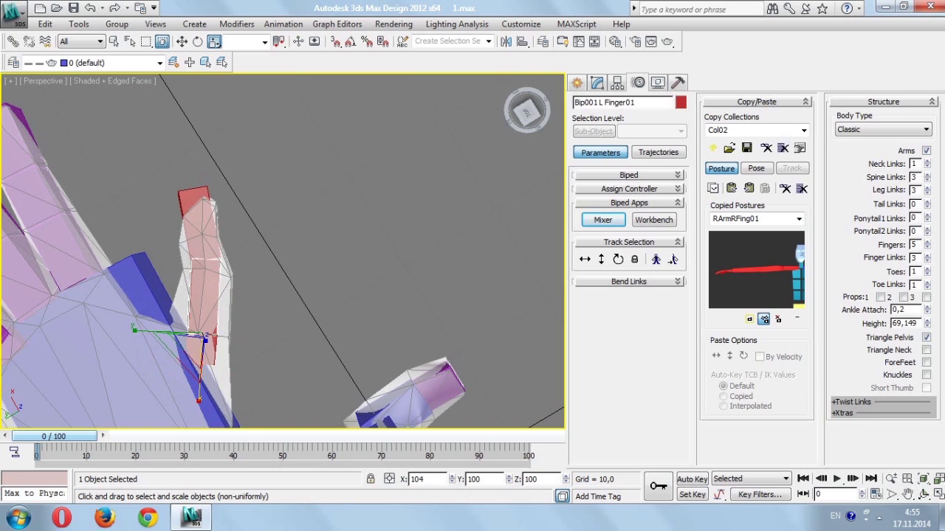
- Rotate the thumb tip segment to follow the mesh thumb
key(Page_Down)
key(e)
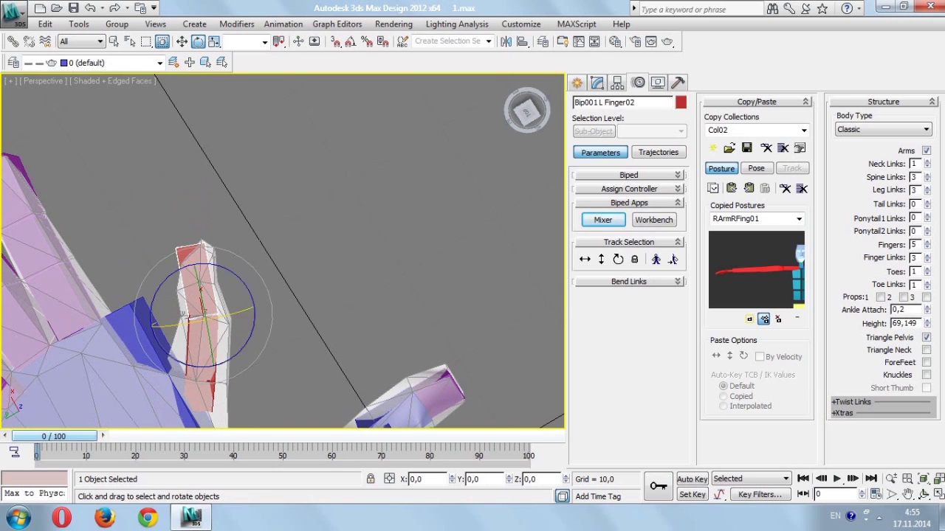
drag(254, 316, 249, 344)
key(w)
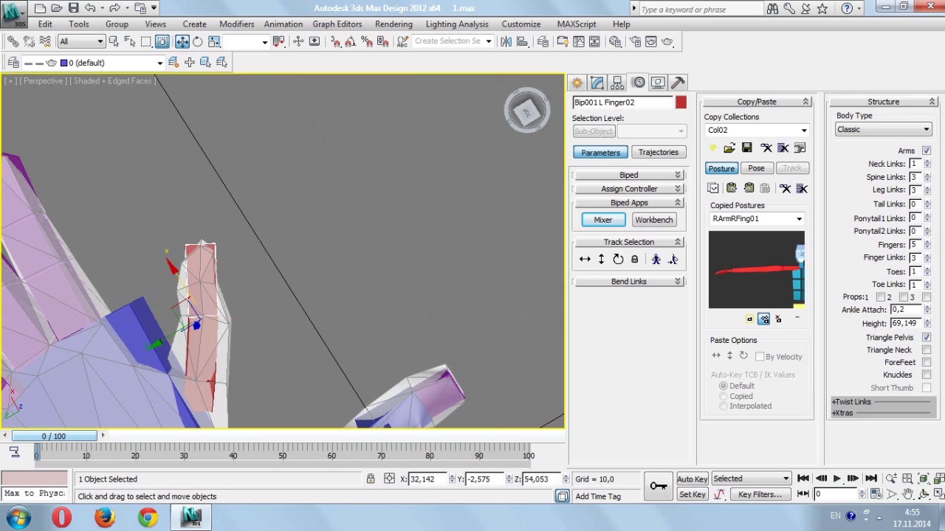
middle_drag(249, 344, 244, 281)
scroll(243, 281, down, 3)
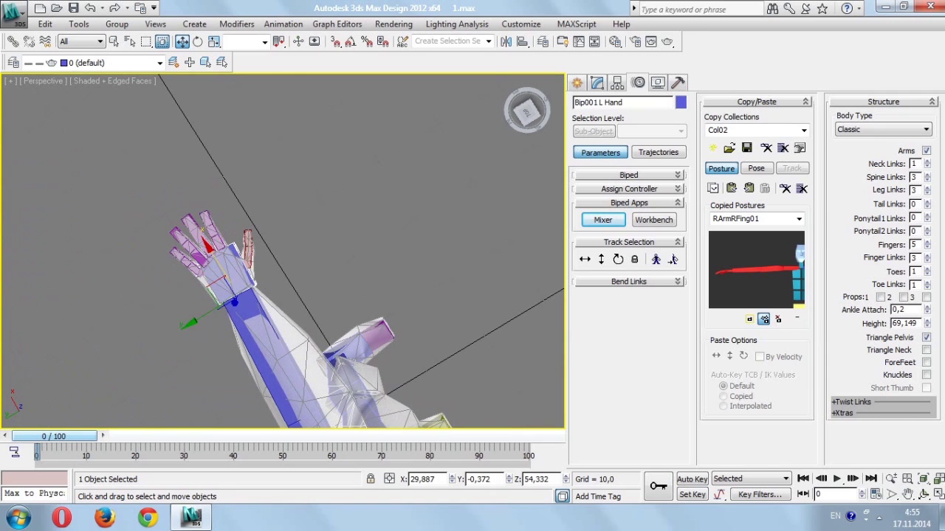
- Store the left hand, arm and finger posture as LArmLFing01 with Copy Posture
double_click(199, 262)
middle_drag(199, 262, 128, 274)
click(713, 188)
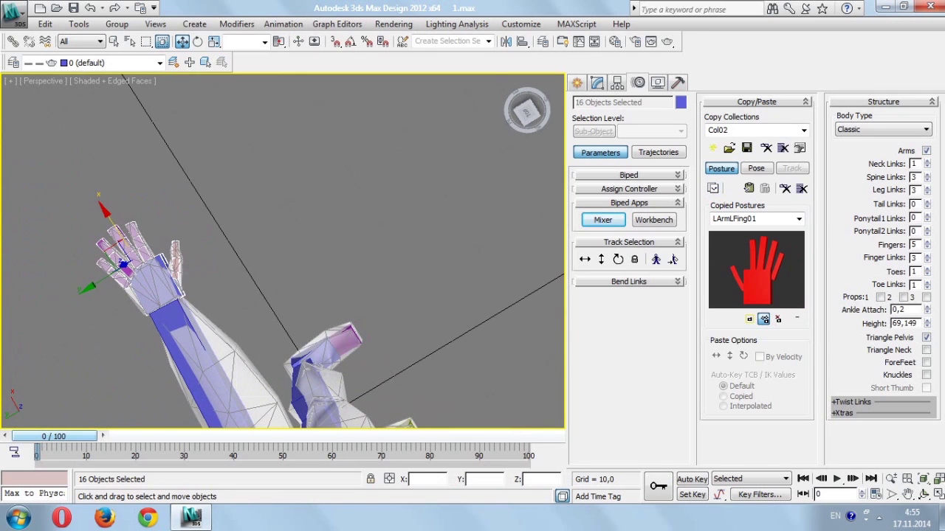
click(748, 188)
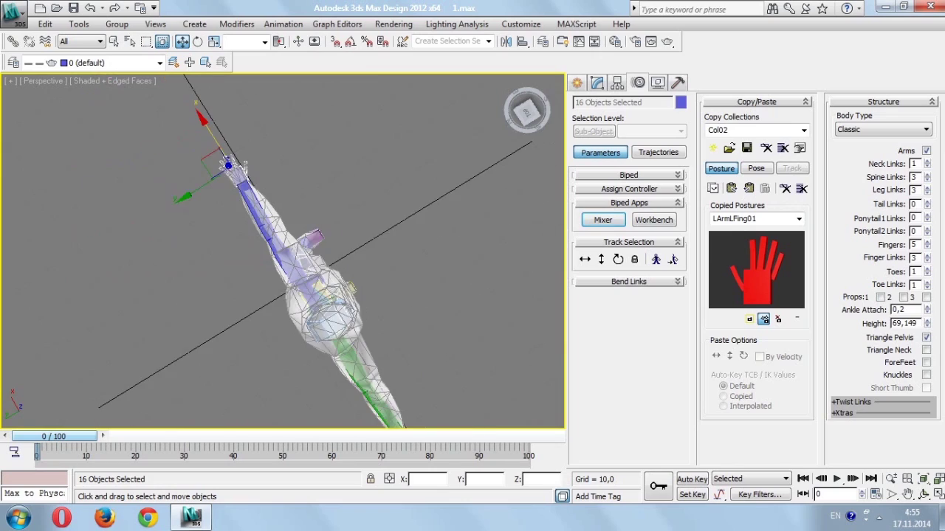
- Nudge the right middle finger bone up into the mesh finger
alt+middle_drag(263, 301, 221, 281)
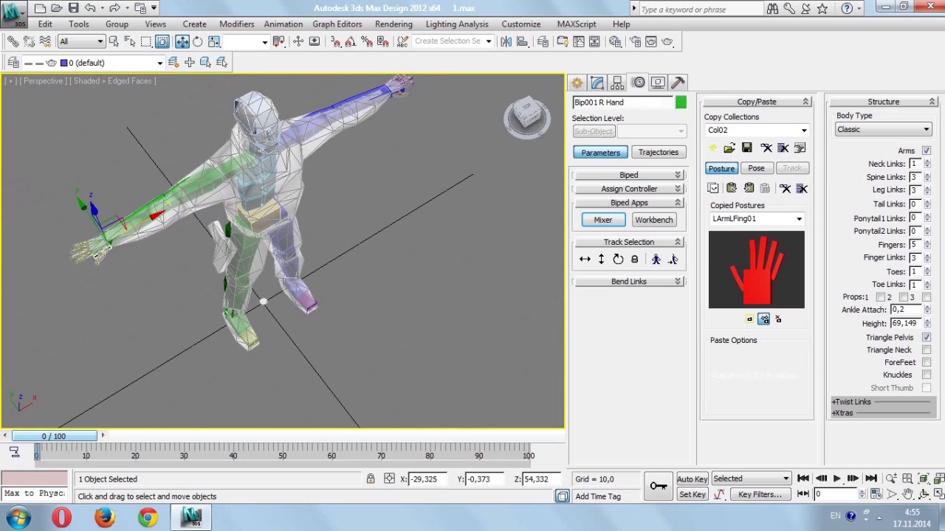
click(399, 87)
key(z)
alt+middle_drag(240, 214, 240, 214)
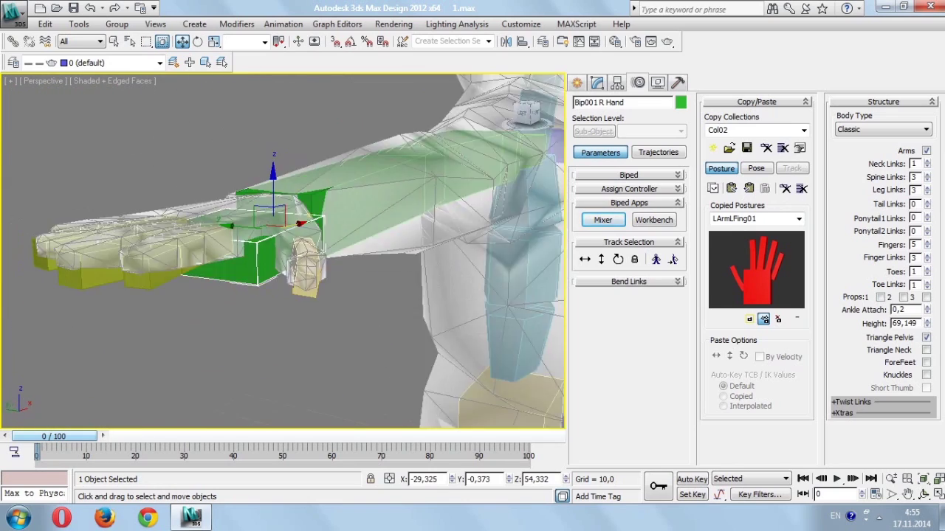
alt+middle_drag(295, 251, 243, 244)
click(170, 244)
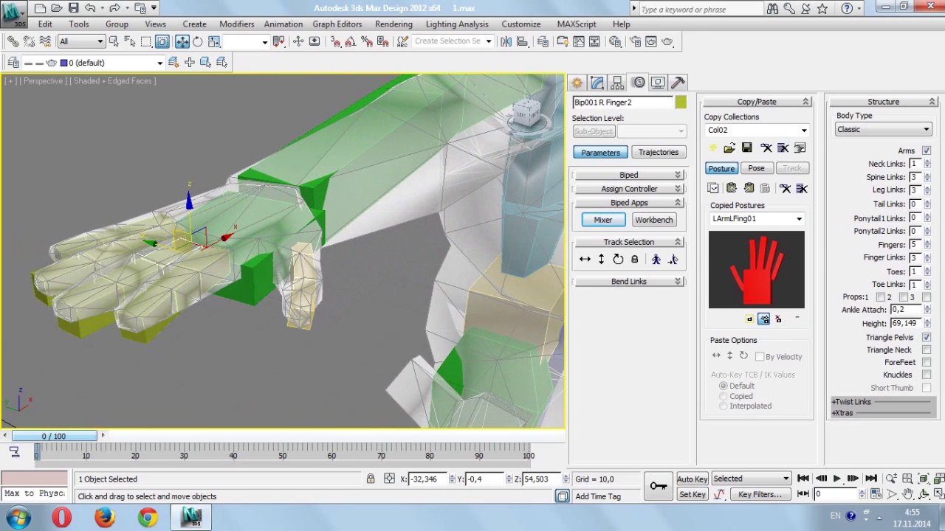
drag(193, 230, 196, 234)
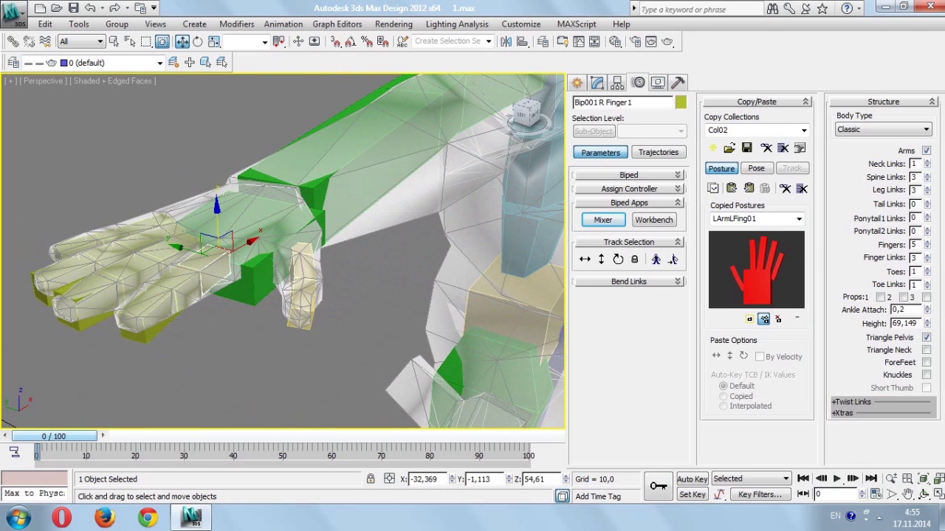
- Raise the right thumb bone slightly so it sits inside the mesh thumb
click(527, 115)
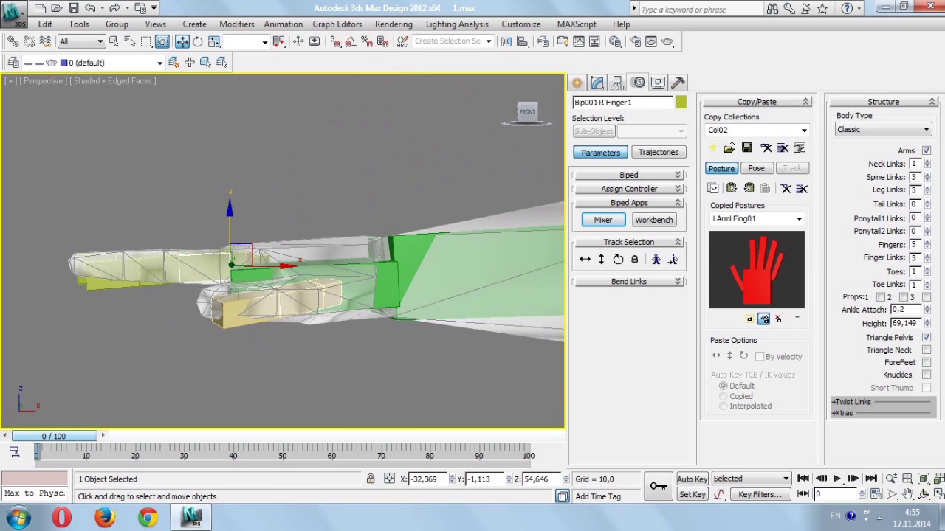
click(162, 266)
key(e)
click(280, 307)
mouse_move(295, 222)
alt+middle_down()
mouse_move(339, 243)
mouse_move(324, 284)
alt+middle_up()
key(w)
drag(325, 251, 324, 248)
- Select the right hand bone and raise it slightly into the mesh hand
mouse_move(325, 251)
alt+middle_down()
mouse_move(273, 236)
mouse_move(222, 200)
mouse_move(222, 243)
alt+middle_up()
click(237, 277)
scroll(236, 277, up, 5)
scroll(236, 276, down, 5)
alt+middle_drag(236, 277, 237, 163)
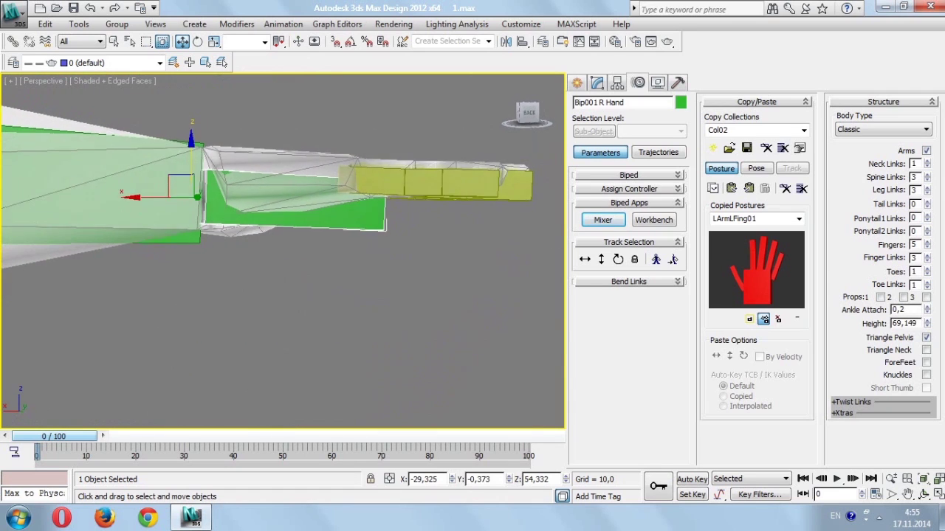
key(Page_Up)
mouse_move(190, 145)
mouse_down()
mouse_move(321, 111)
mouse_move(531, 169)
mouse_up()
- Shift the right hand along the arm, then step from the upper arm down to the fingers
drag(526, 112, 510, 125)
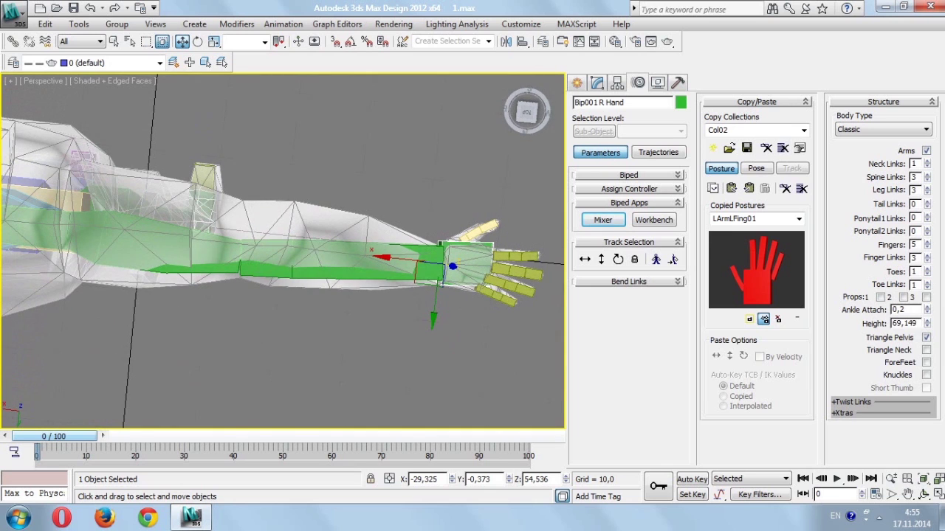
drag(414, 260, 410, 260)
drag(527, 112, 526, 110)
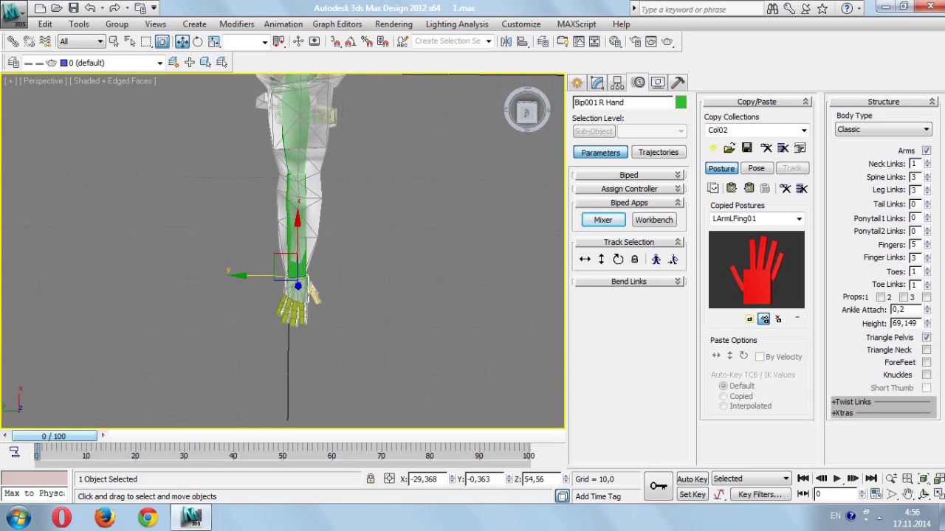
drag(527, 112, 526, 118)
key(Page_Up)
key(Page_Up)
key(Page_Down)
key(z)
key(Page_Down)
key(z)
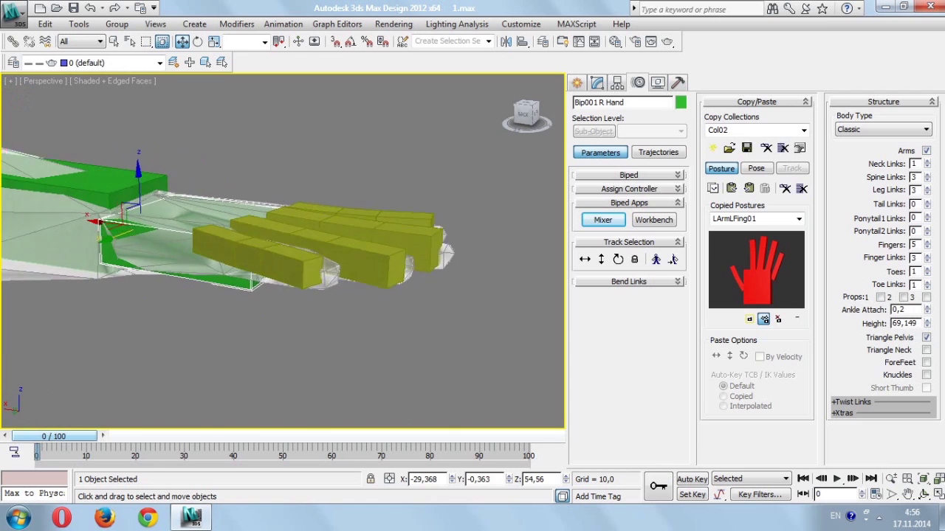
key(Page_Down)
- Frame the right hand from front and left views and select Bip001 R Finger2
key(z)
drag(526, 112, 526, 118)
ctrl+click(258, 259)
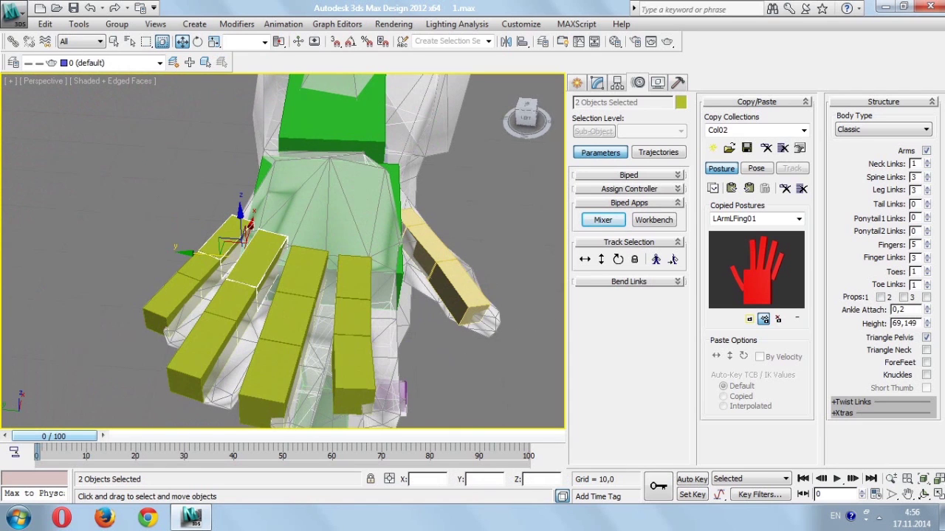
click(527, 125)
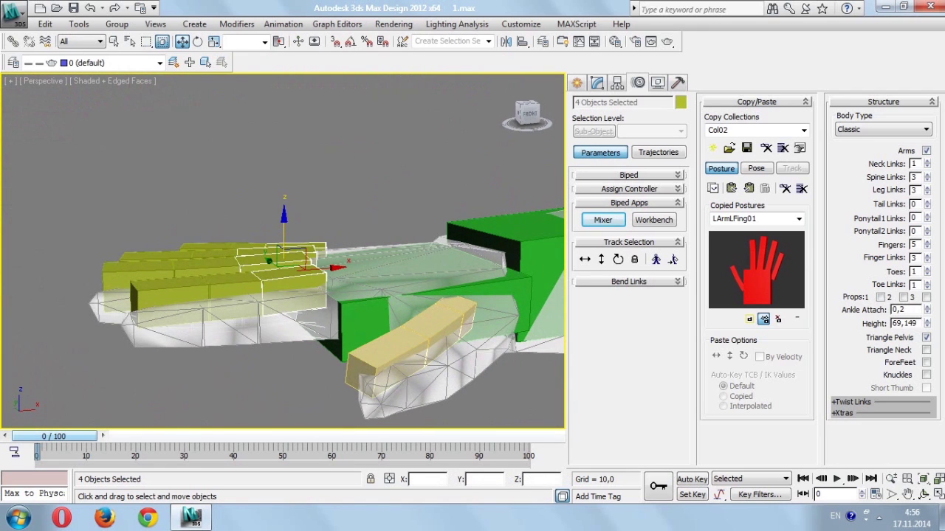
click(518, 115)
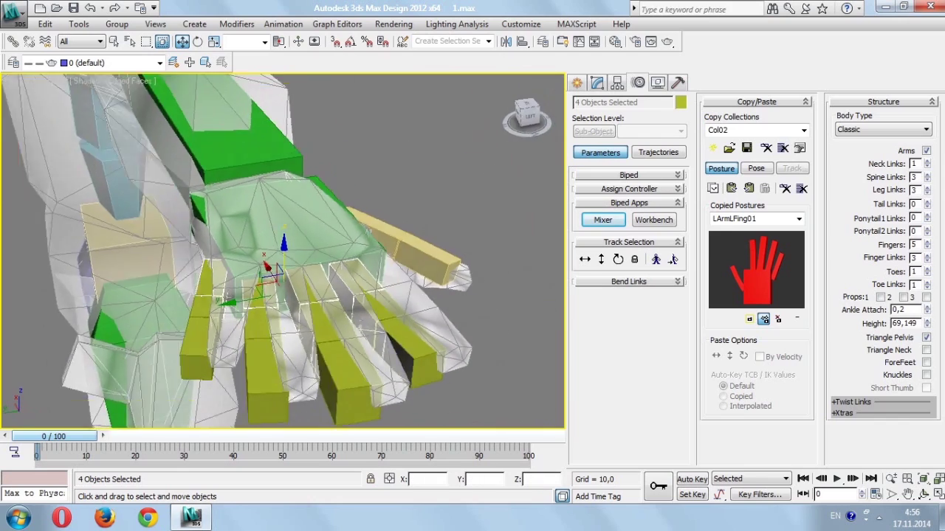
alt+middle_drag(296, 266, 295, 221)
click(298, 254)
key(z)
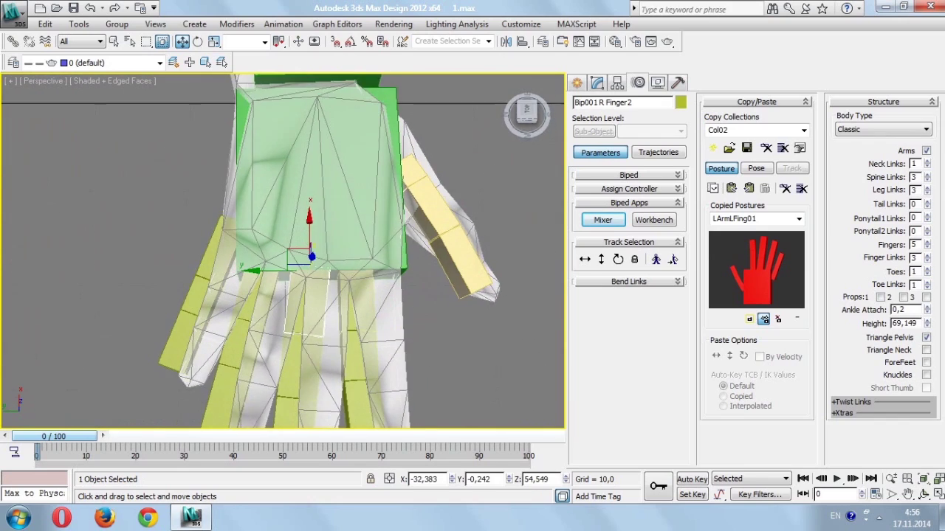
- Step through the finger bones to R Finger4 and undo the pinky's splay
key(Page_Up)
key(z)
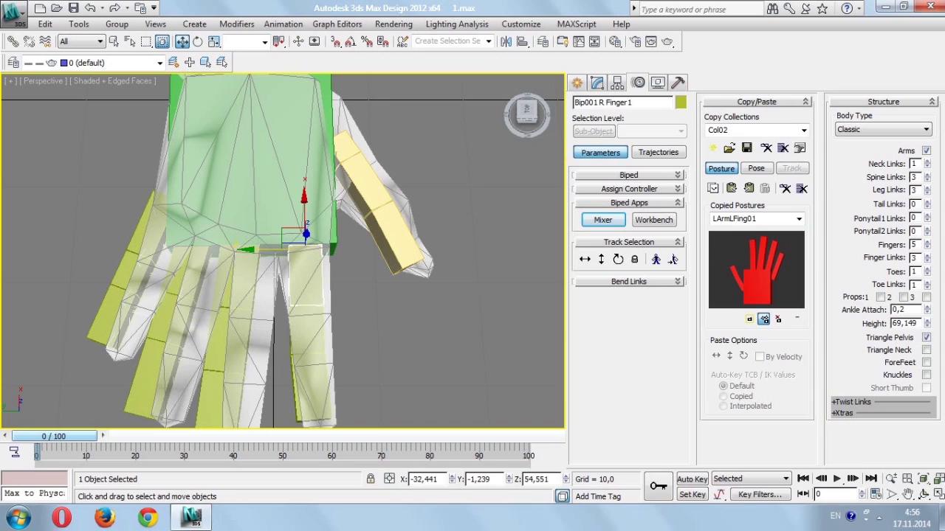
click(236, 280)
click(254, 310)
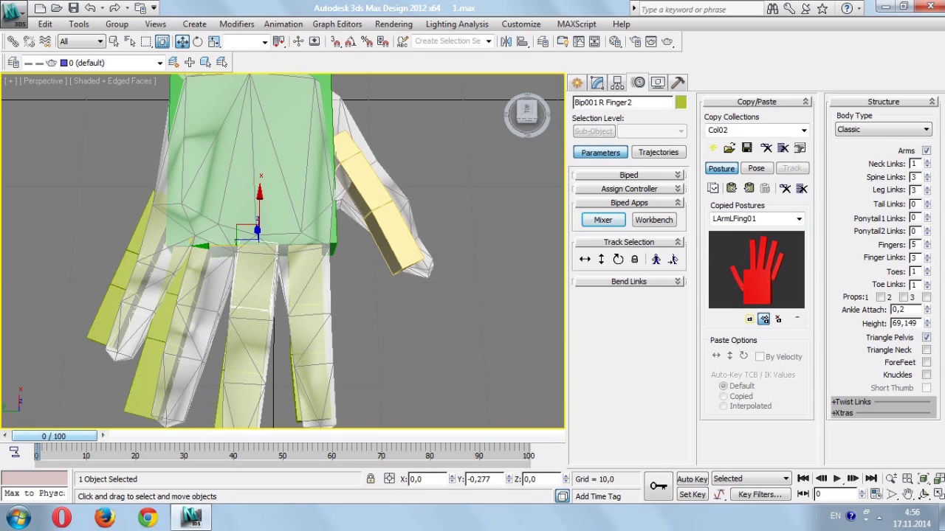
key(Page_Down)
click(133, 281)
key(ctrl+z)
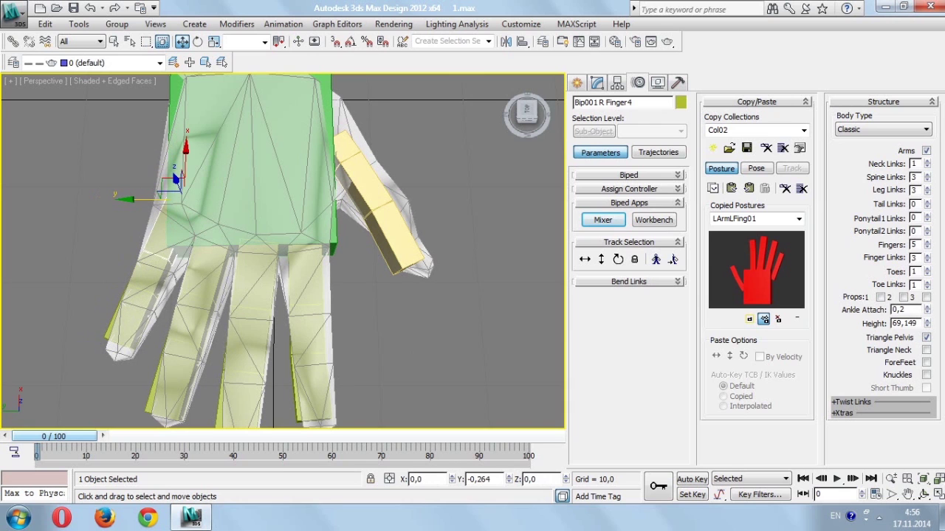
- Raise the pinky, Finger2 and Finger1 bones slightly into the mesh fingers
alt+middle_drag(281, 251, 354, 251)
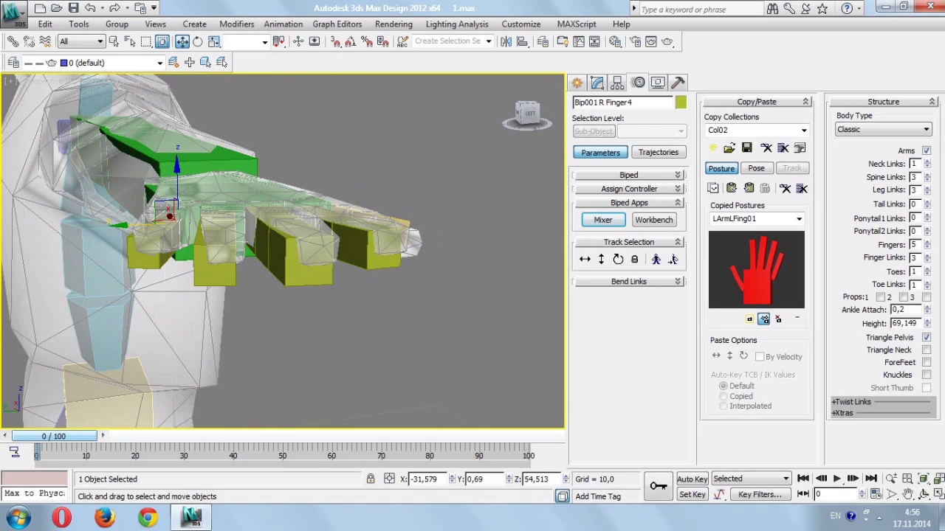
mouse_move(170, 212)
mouse_down()
mouse_move(196, 198)
mouse_move(212, 213)
mouse_up()
alt+middle_drag(213, 212, 318, 214)
key(Page_Up)
drag(270, 194, 270, 188)
drag(328, 220, 328, 220)
- Zoom out to a straight front view of the whole character
alt+middle_drag(295, 222, 361, 265)
scroll(283, 251, down, 5)
alt+middle_drag(282, 251, 347, 263)
alt+middle_drag(315, 332, 362, 313)
scroll(283, 251, down, 2)
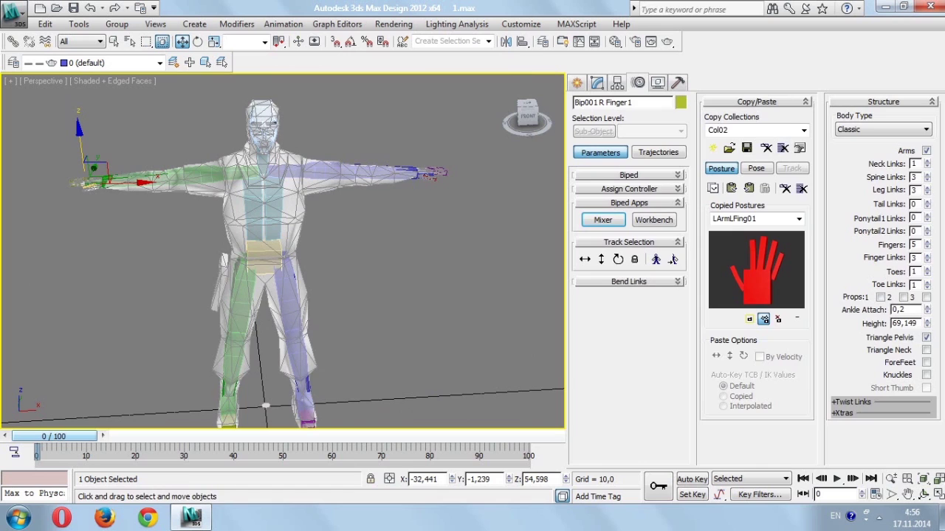
- Clear the selection and unfreeze all objects in the scene
click(597, 81)
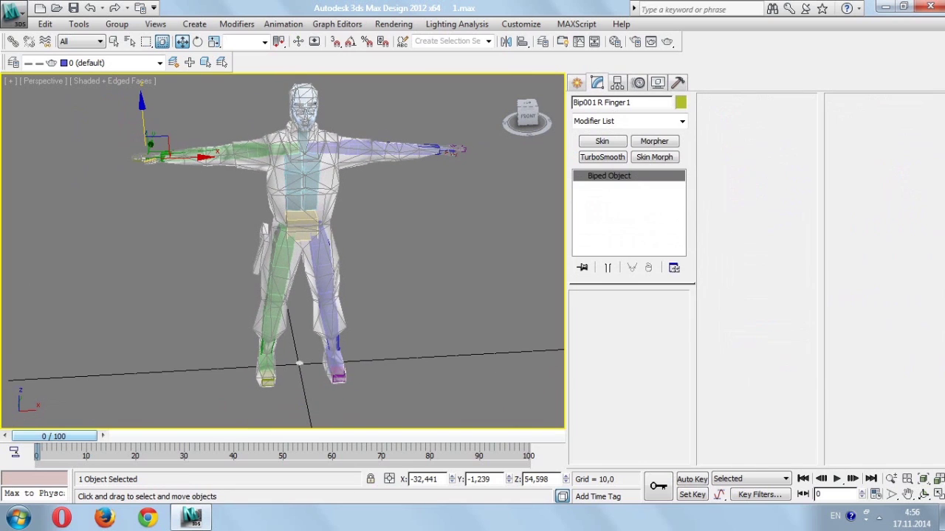
click(576, 82)
key(ctrl+d)
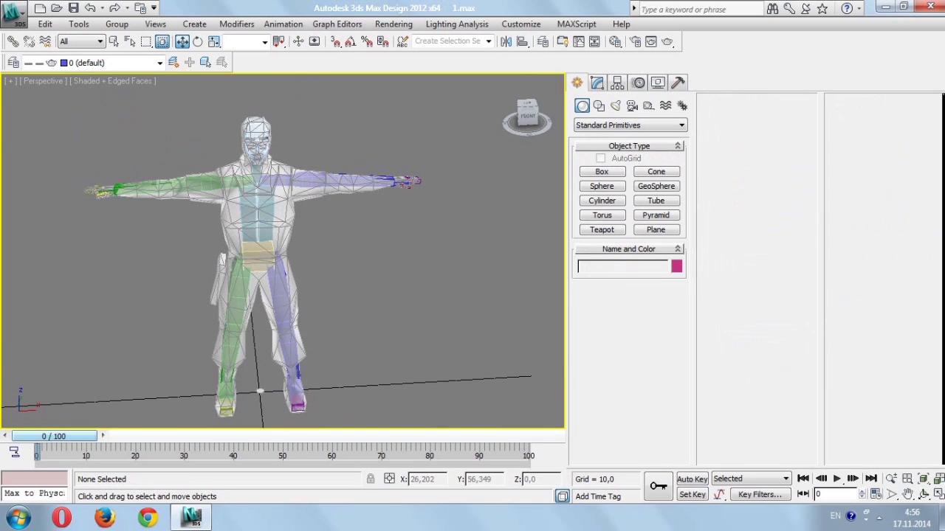
middle_drag(358, 277, 371, 273)
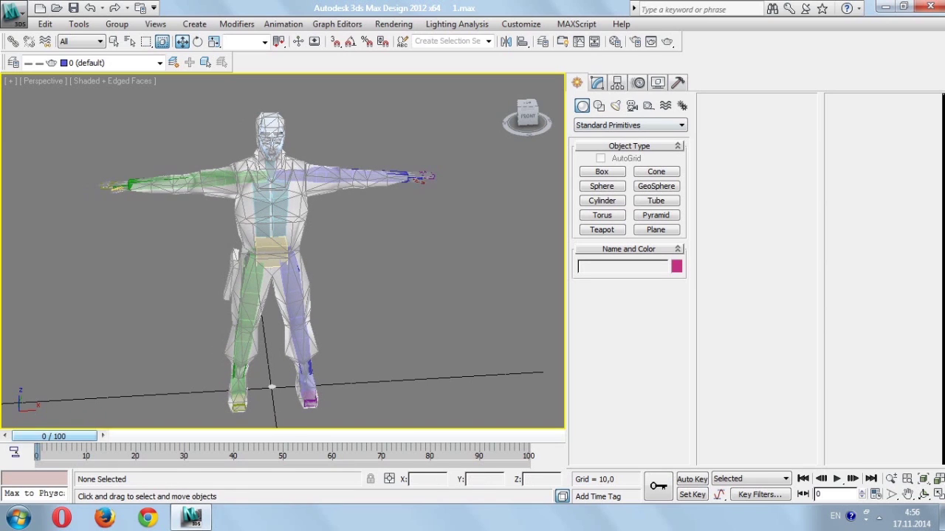
right_click(370, 273)
click(402, 179)
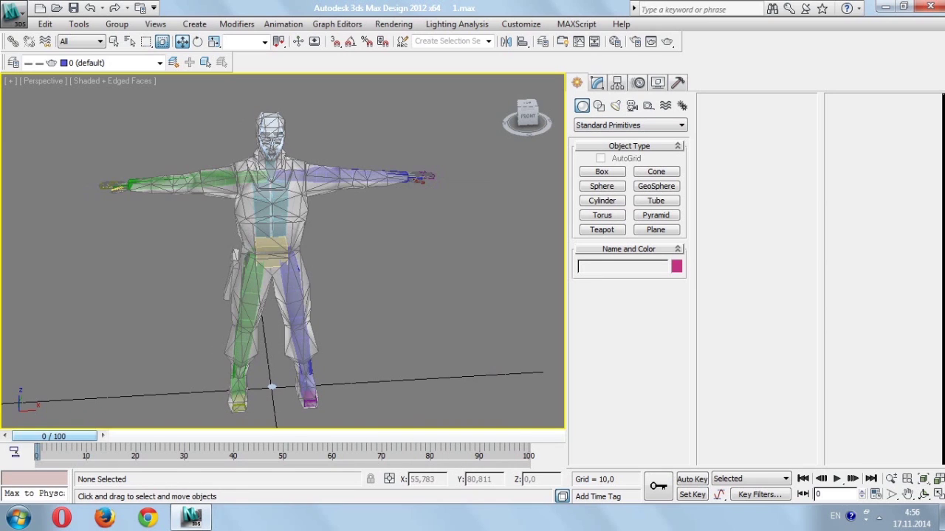
- Check the character mesh's Object Properties, then turn off Edged Faces and deselect
click(317, 200)
right_click(270, 219)
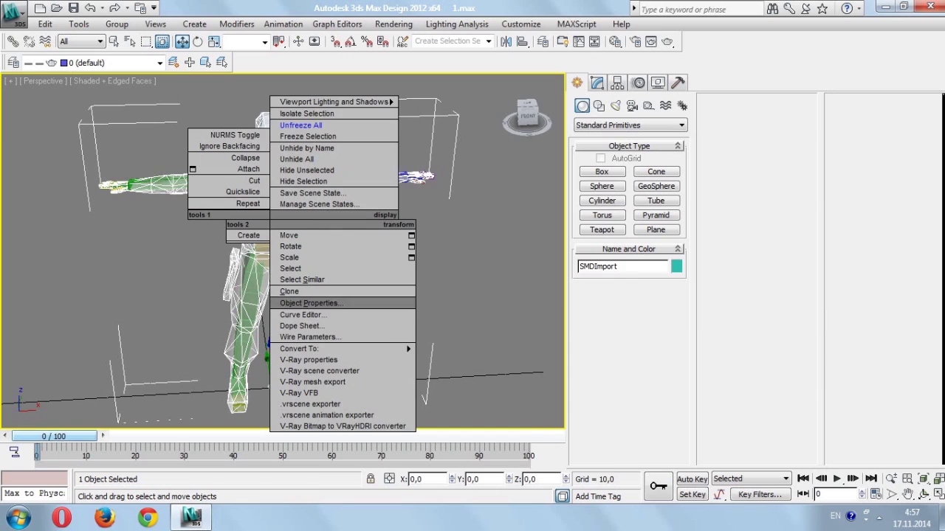
click(303, 302)
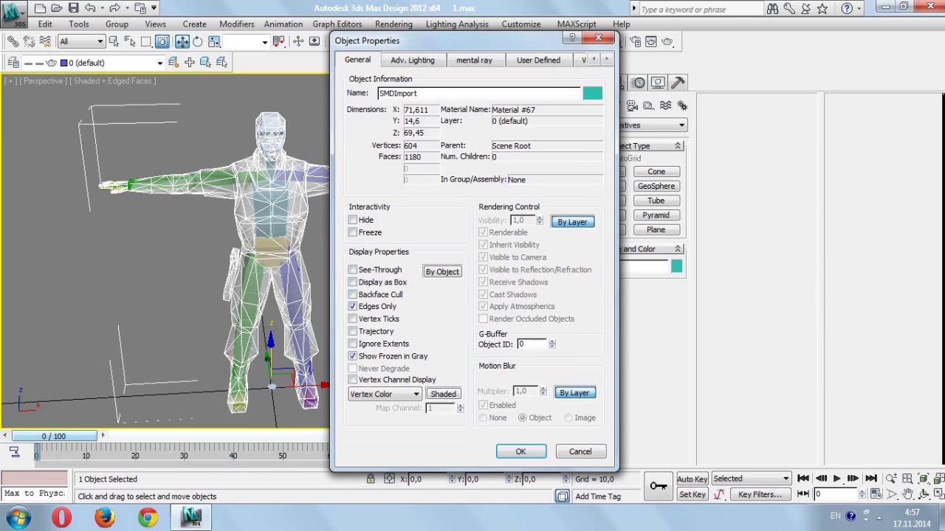
key(Return)
key(F4)
key(ctrl+d)
scroll(283, 251, up, 2)
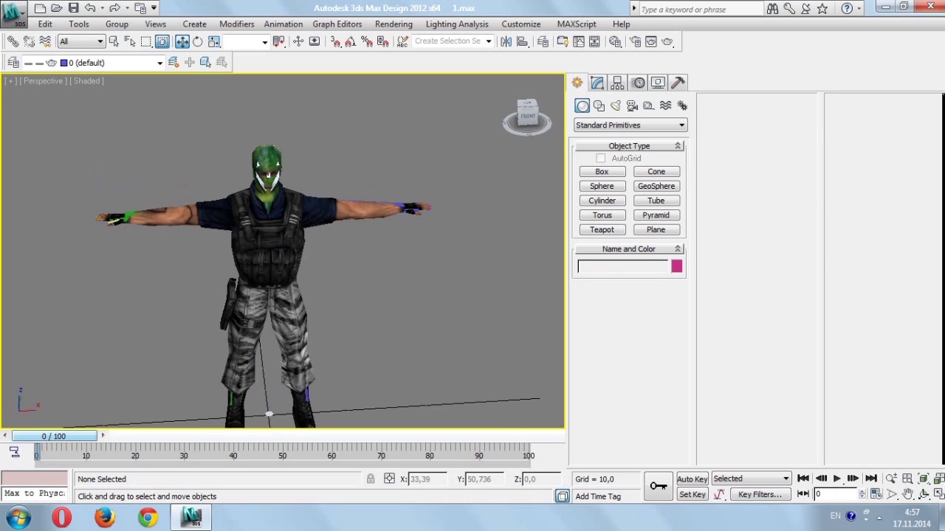
- Select the SMDImport mesh and apply a Skin modifier from the Modify panel
key(ctrl+a)
scroll(282, 251, up, 1)
middle_drag(281, 295, 269, 255)
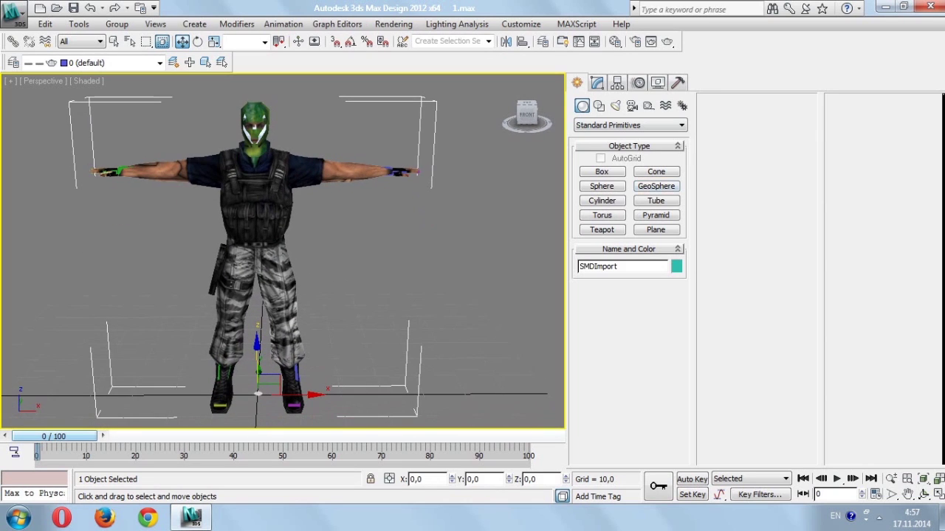
click(598, 82)
click(601, 141)
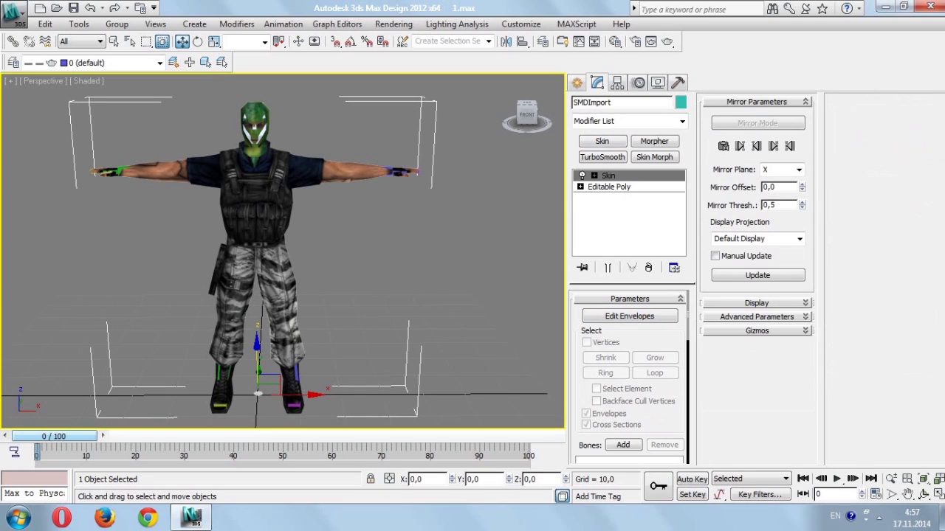
- Add every Bip001 bone to the Skin's bone list using Select All
scroll(629, 373, down, 1)
click(623, 400)
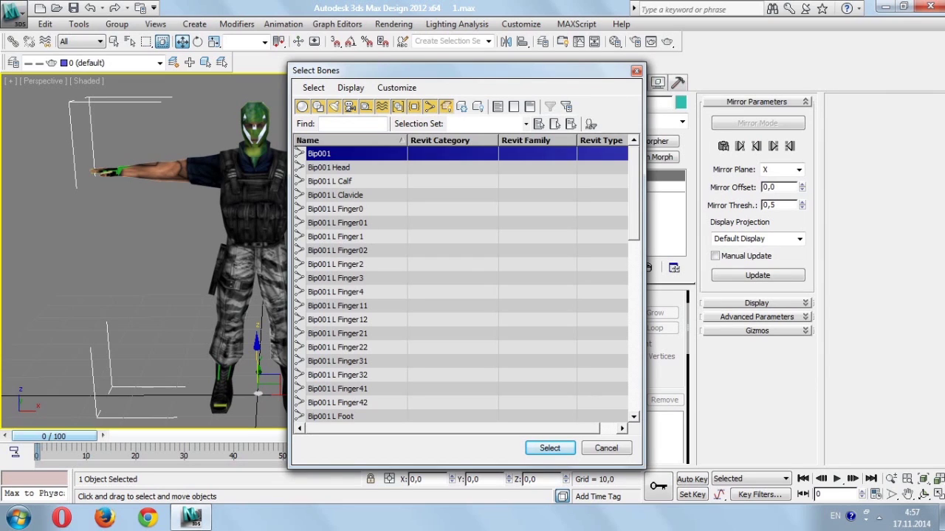
scroll(465, 281, down, 1)
scroll(465, 280, down, 10)
key(ctrl+a)
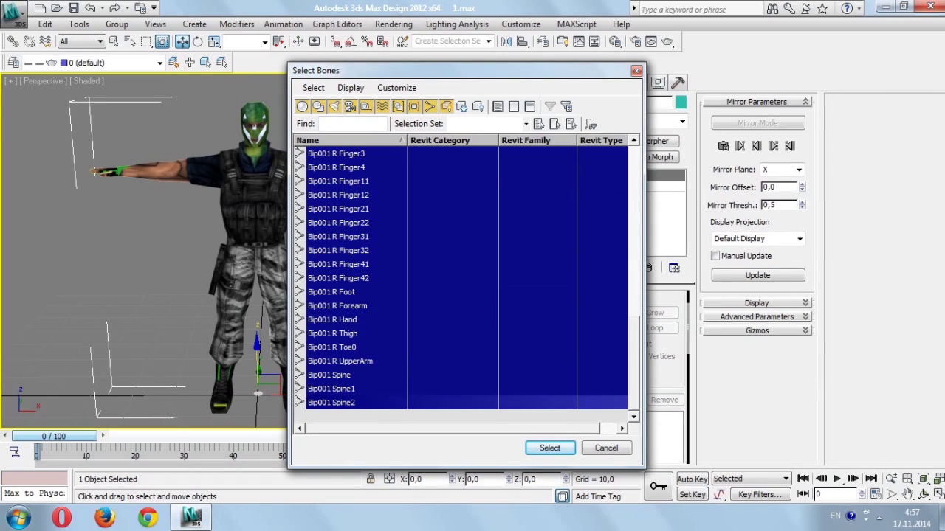
scroll(465, 281, up, 12)
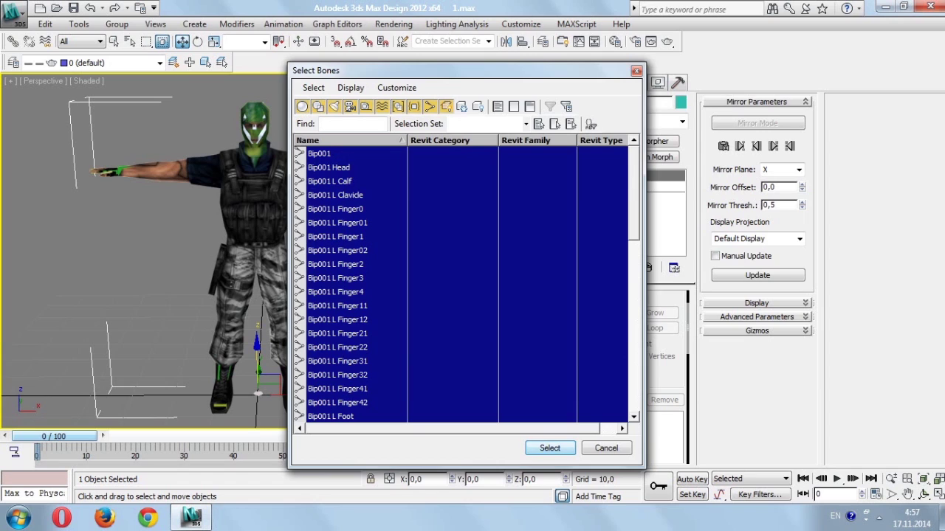
key(Return)
mouse_move(281, 251)
alt+middle_down()
mouse_move(340, 251)
mouse_move(288, 251)
mouse_move(287, 222)
alt+middle_up()
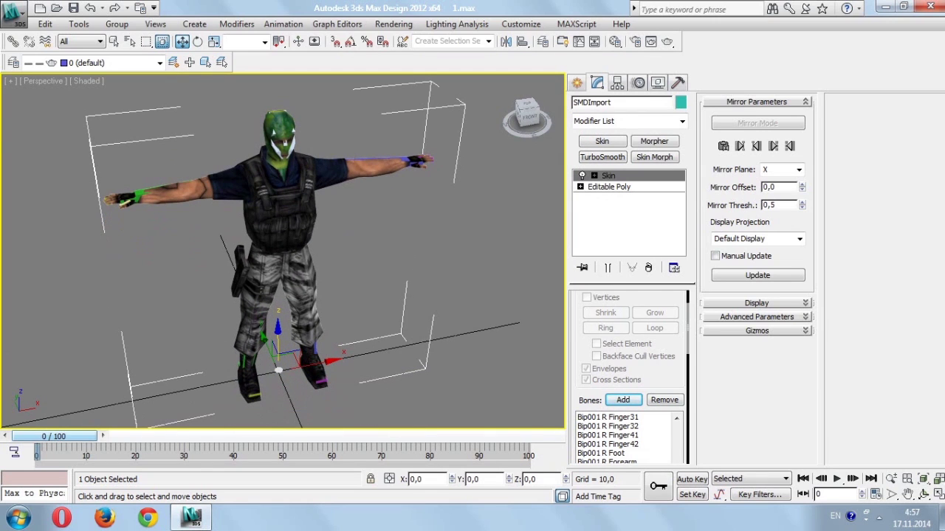
scroll(630, 369, up, 2)
- Hide Geometry and move Bip001 R Calf to bend the right leg
click(443, 281)
alt+middle_drag(443, 280, 413, 281)
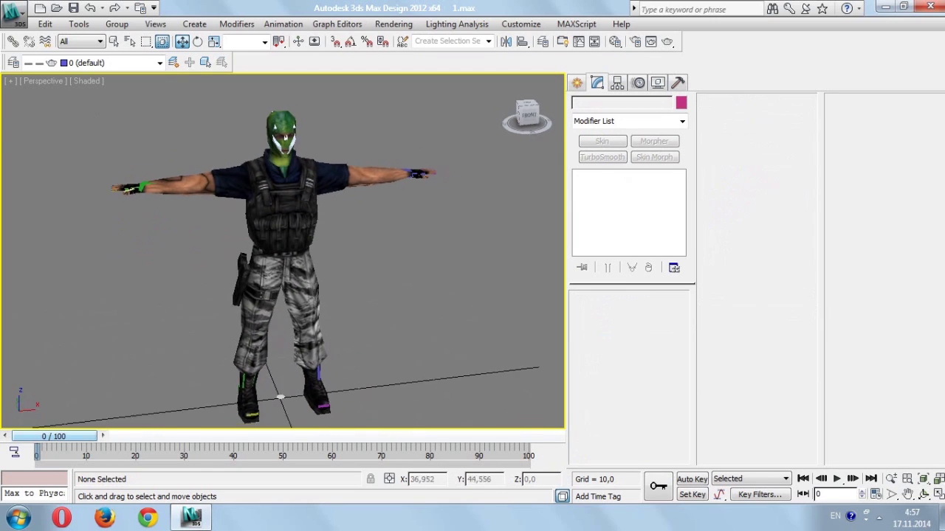
click(657, 82)
click(629, 216)
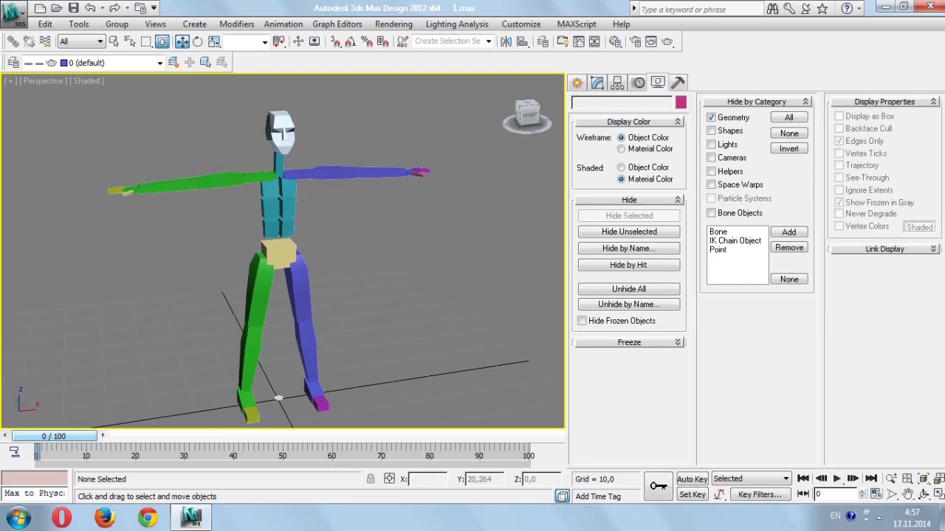
click(251, 347)
alt+middle_drag(251, 347, 310, 347)
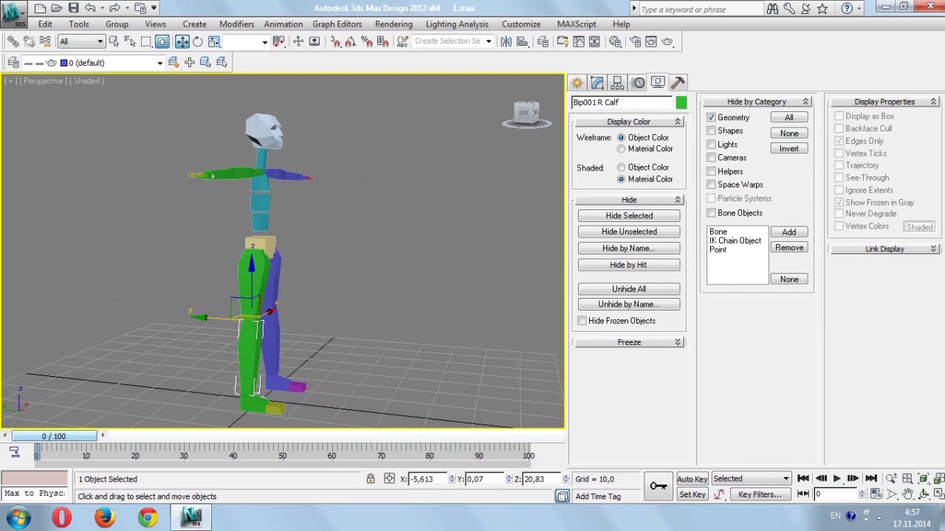
drag(222, 319, 233, 319)
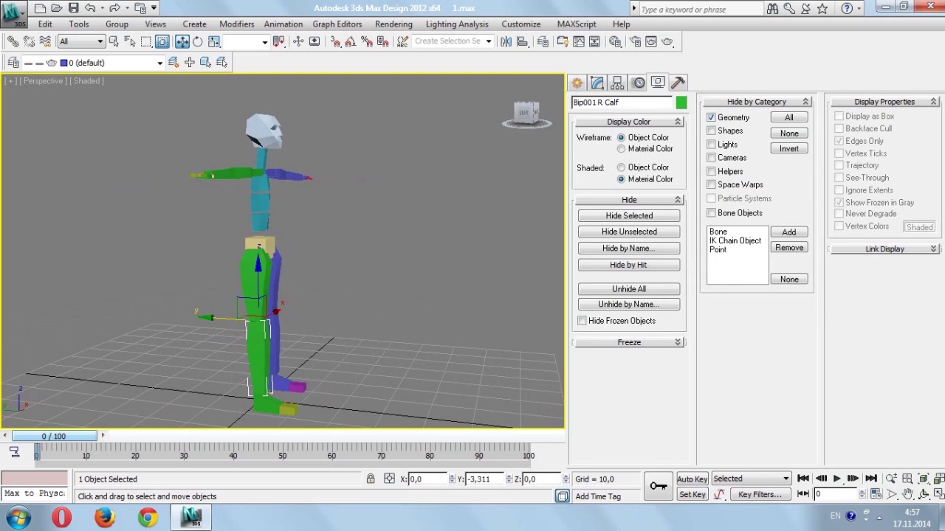
- Show the mesh again and pose the right calf through several bends
click(711, 117)
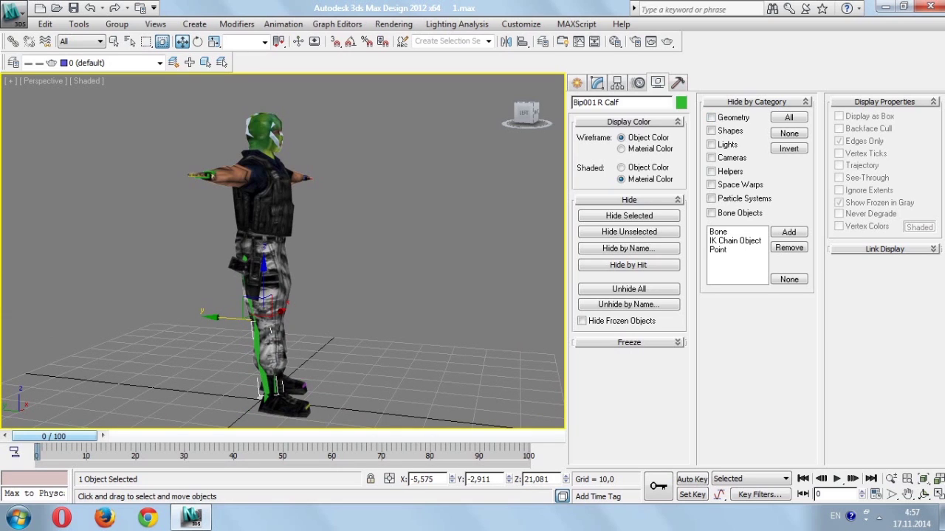
key(ctrl+z)
key(ctrl+z)
key(ctrl+z)
key(ctrl+z)
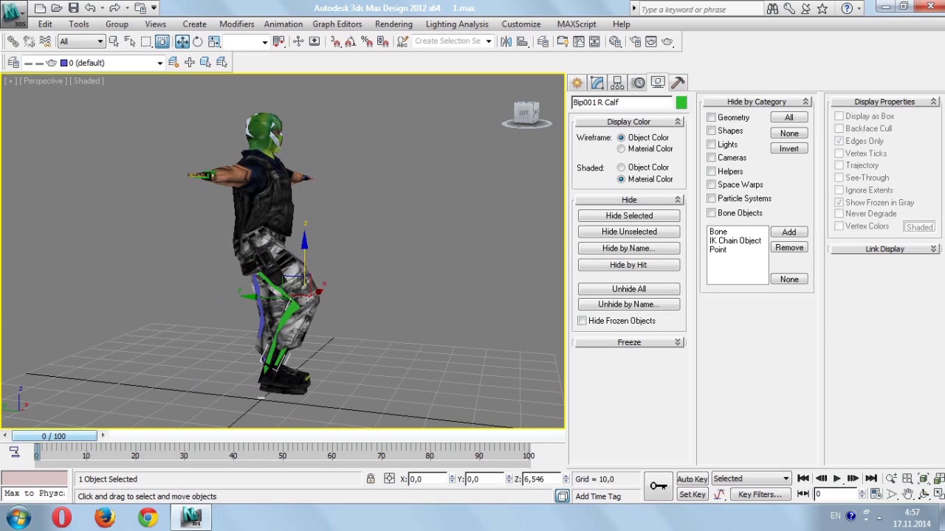
alt+middle_drag(280, 251, 414, 251)
drag(280, 292, 277, 296)
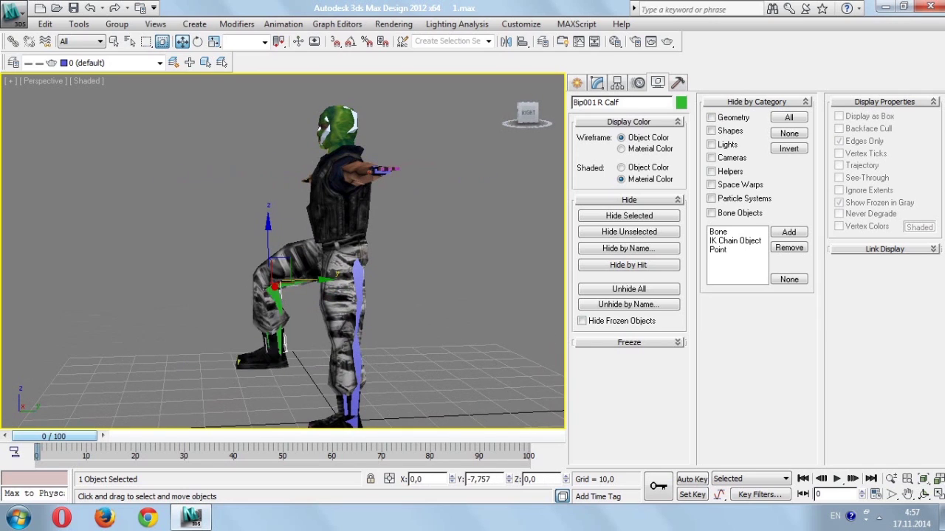
drag(277, 295, 285, 303)
alt+middle_drag(285, 303, 286, 312)
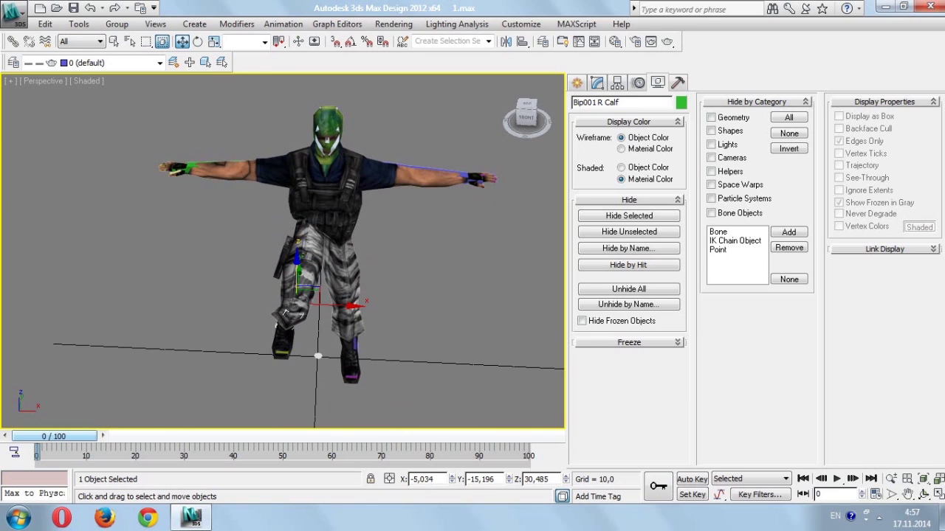
- Rotate the right forearm to bend the elbow, then undo the rotation
click(221, 168)
key(z)
key(e)
scroll(354, 271, down, 4)
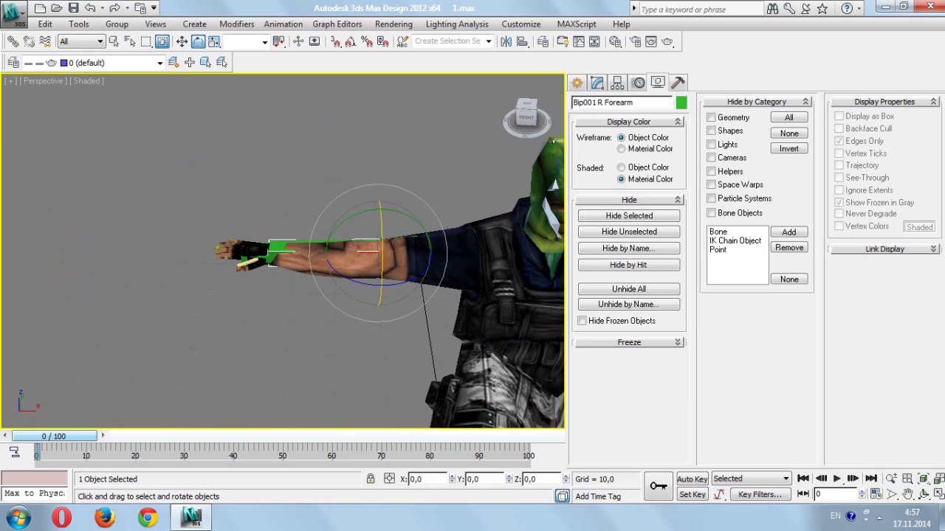
drag(380, 214, 398, 212)
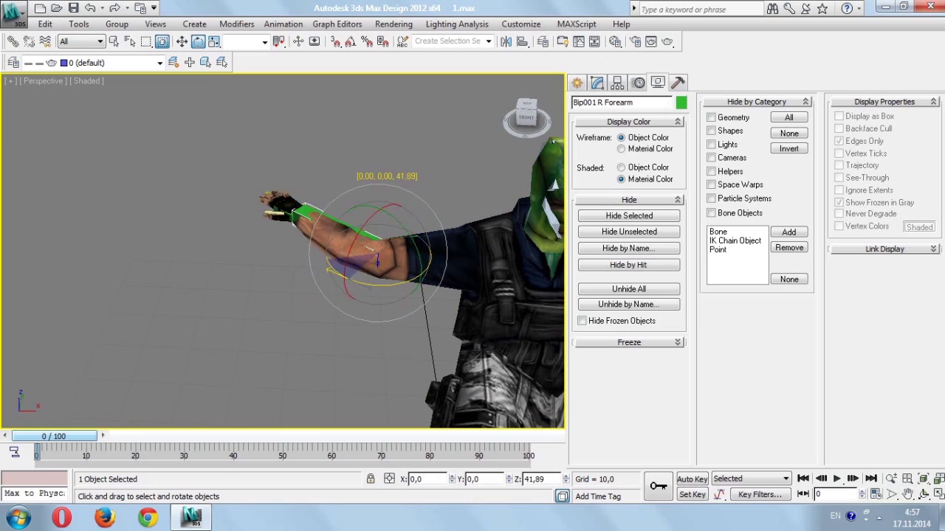
scroll(283, 251, down, 4)
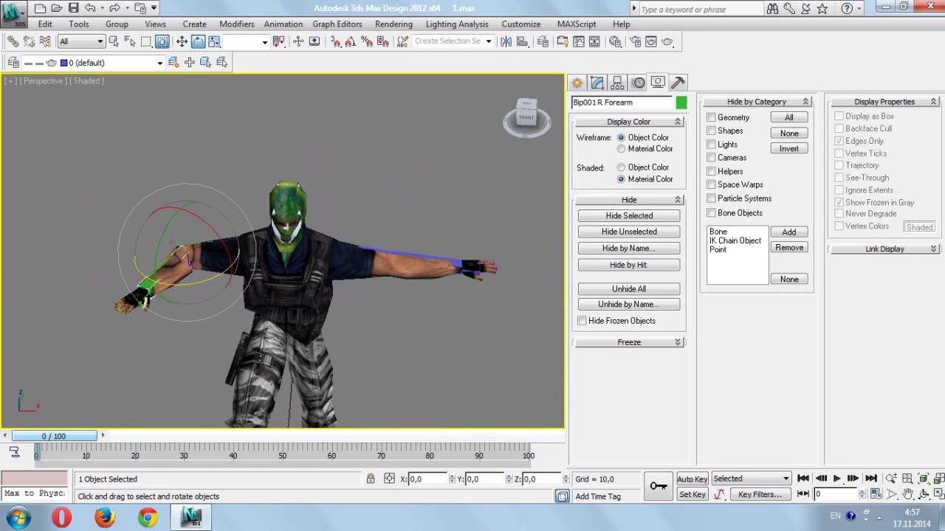
key(ctrl+z)
- Clear the bone selection and unhide the character mesh in its T-pose
click(243, 310)
click(711, 118)
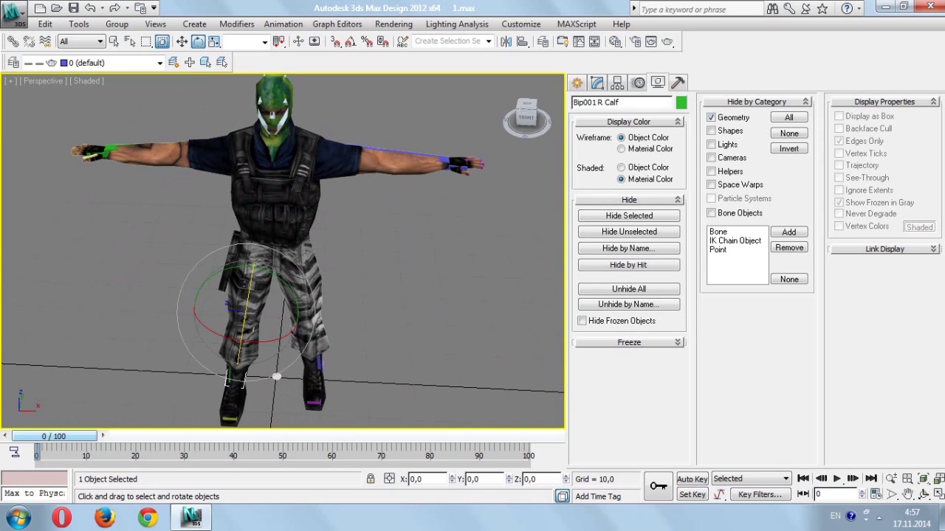
click(86, 155)
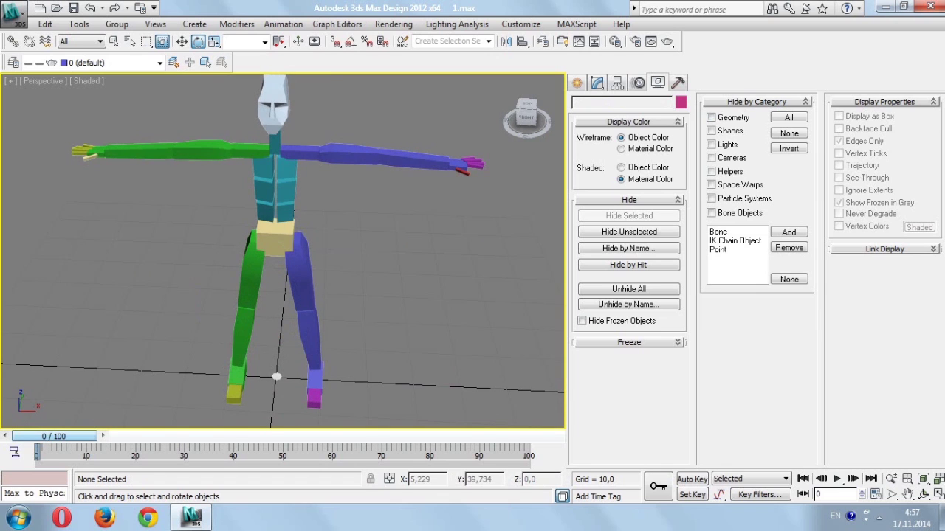
click(710, 117)
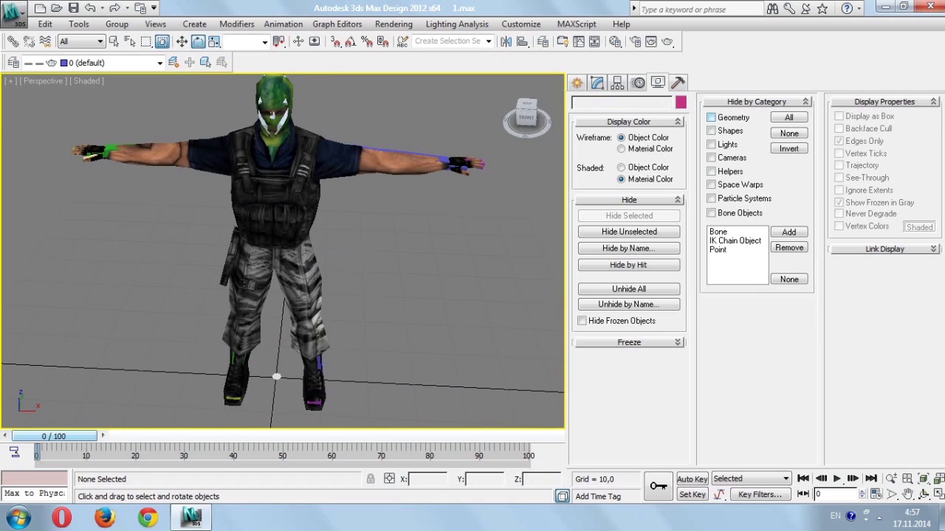
- Select SMDImport, display its Skin settings down to Envelope Properties, and switch to Move
alt+middle_drag(296, 251, 162, 243)
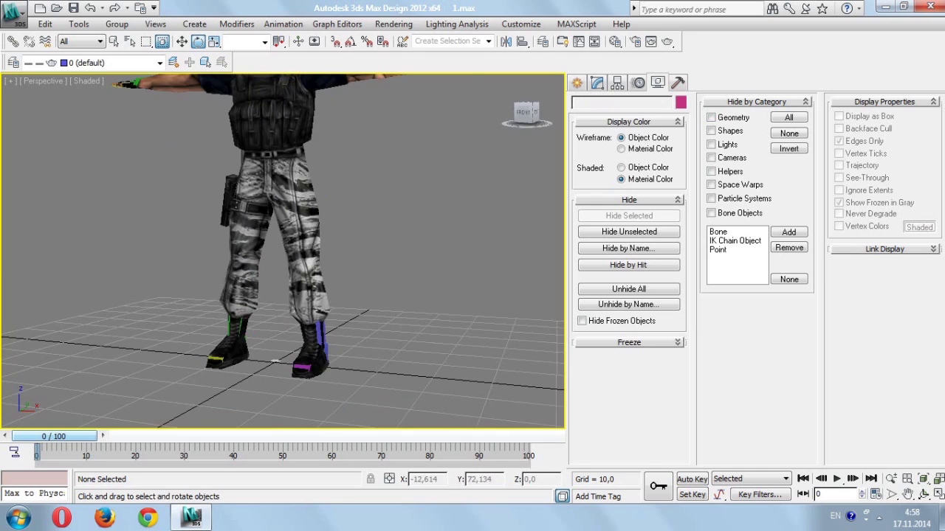
scroll(281, 221, down, 3)
click(281, 222)
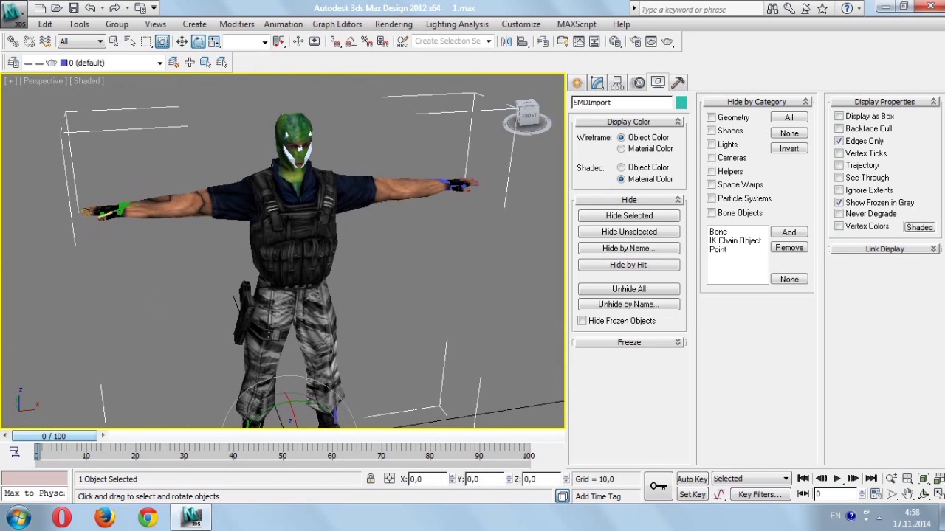
click(597, 82)
alt+middle_drag(281, 251, 281, 229)
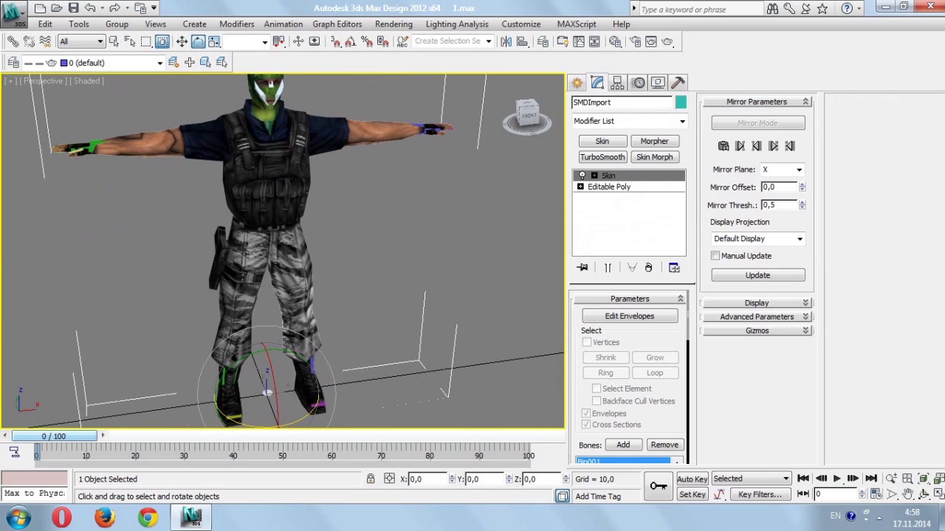
scroll(630, 376, down, 2)
scroll(629, 377, down, 5)
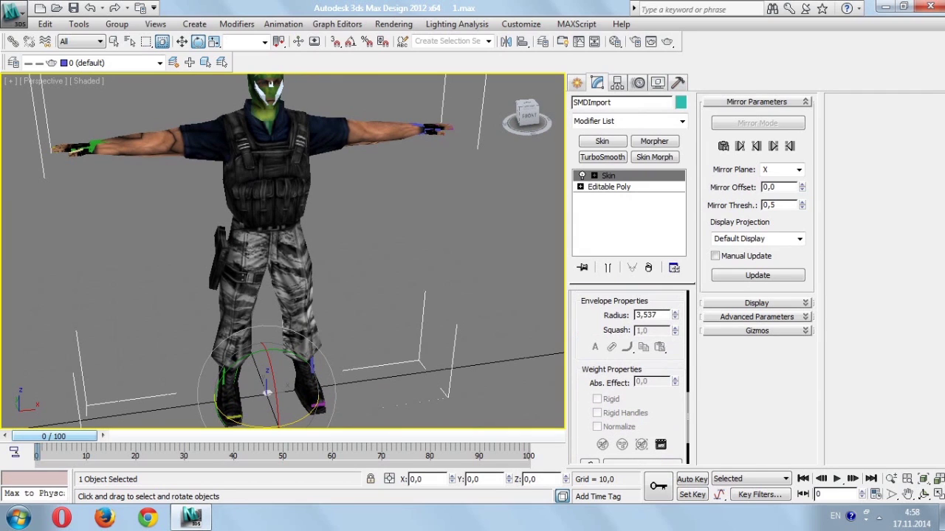
key(w)
alt+middle_drag(281, 251, 310, 221)
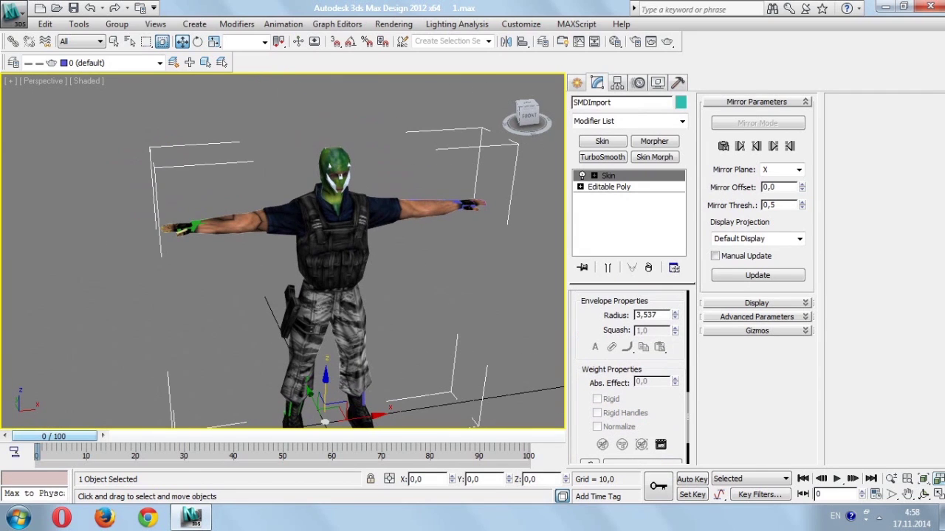